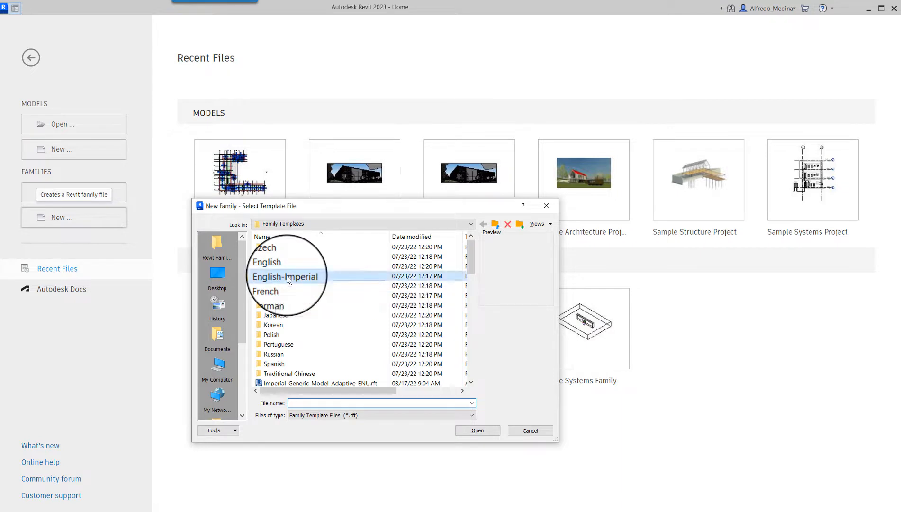
- Create a new family from the Generic Annotation.rft template in the English-Imperial Annotations folder
double_click(288, 279)
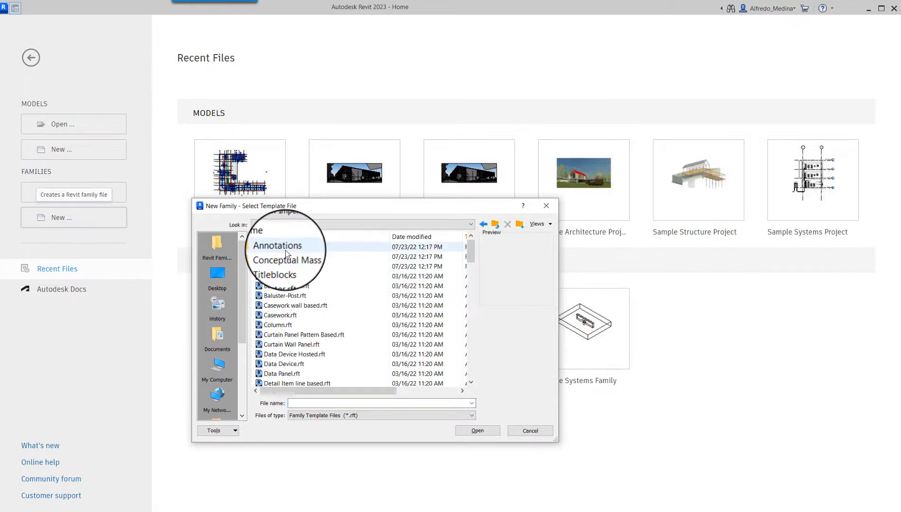
double_click(292, 247)
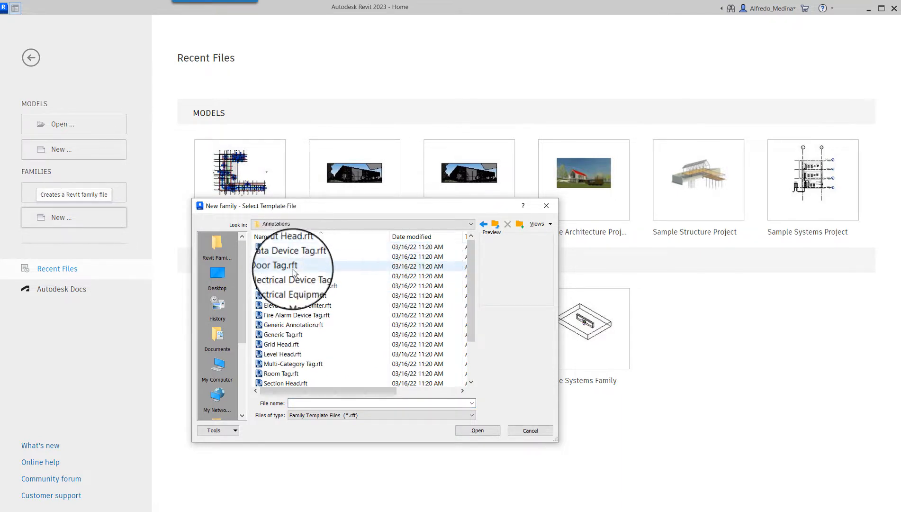
double_click(321, 326)
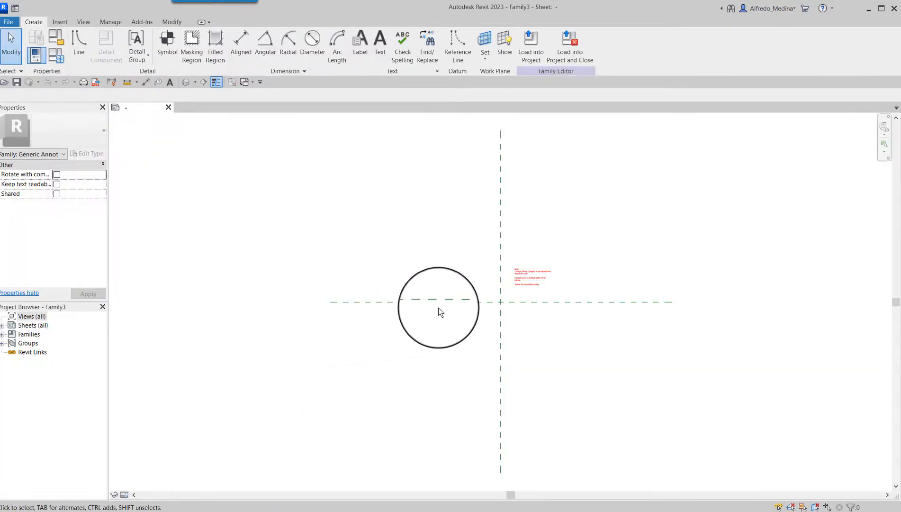
- Delete the red instruction note from the family template
scroll(548, 292, up, 3)
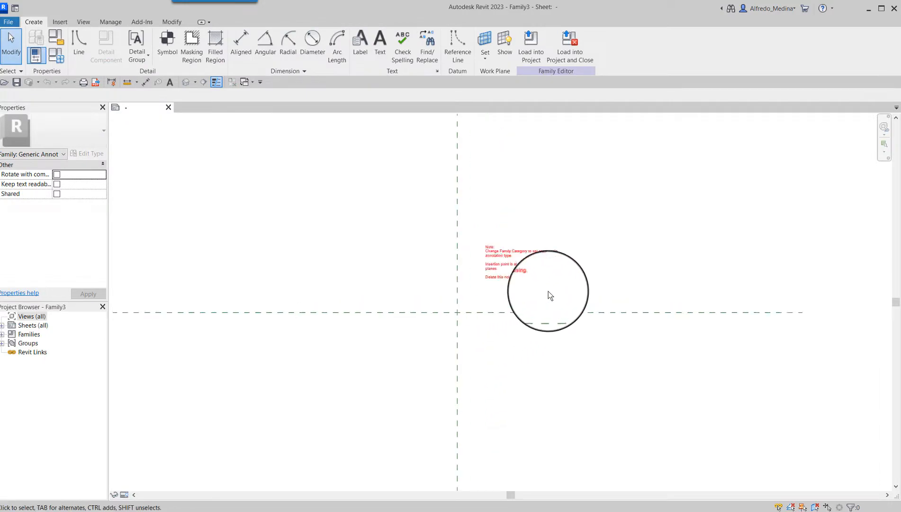
scroll(549, 291, up, 3)
click(444, 211)
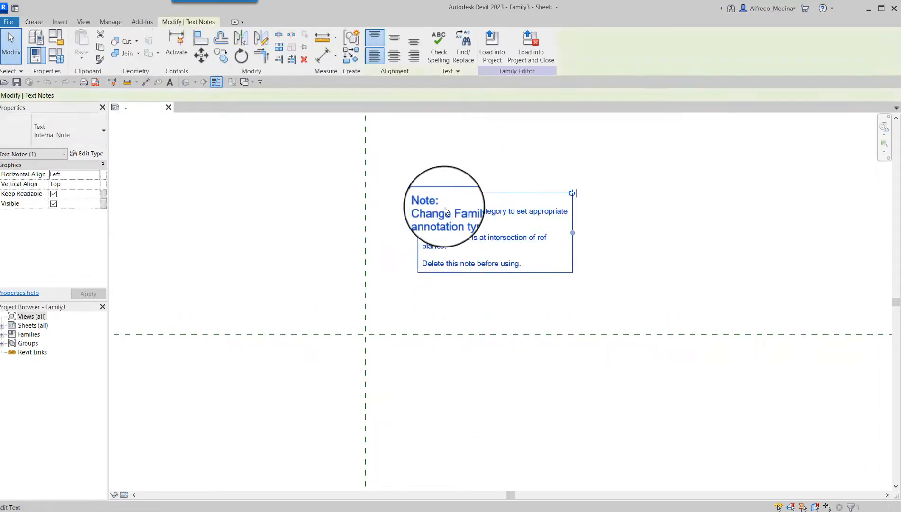
key(Delete)
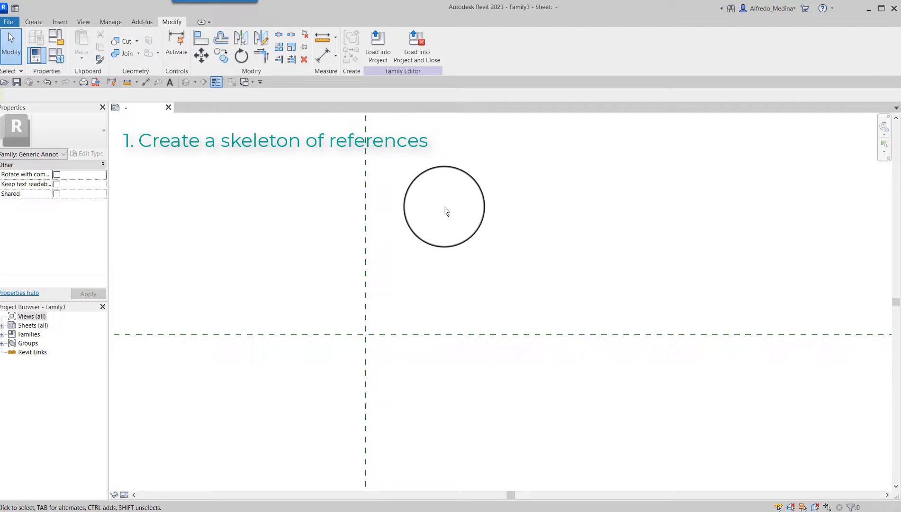
- Add a vertical reference line picked from the vertical reference plane with a 2" offset to its right
click(34, 20)
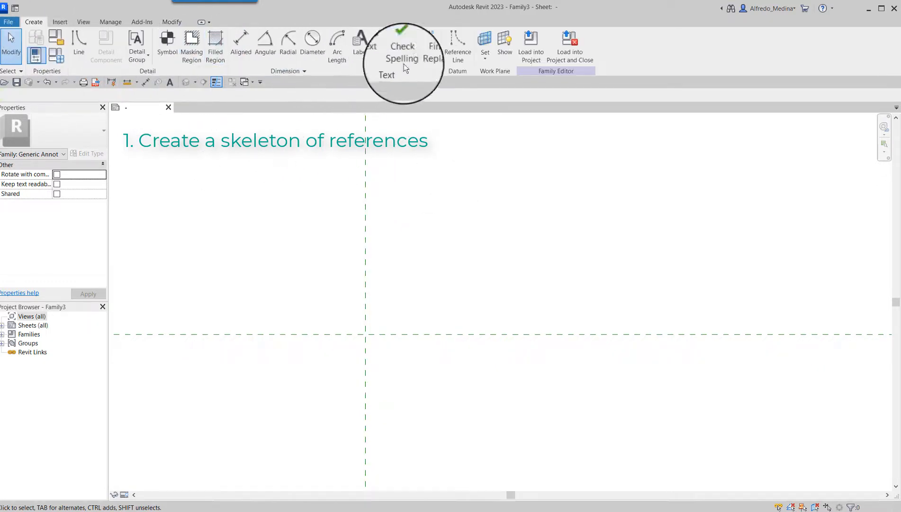
click(456, 52)
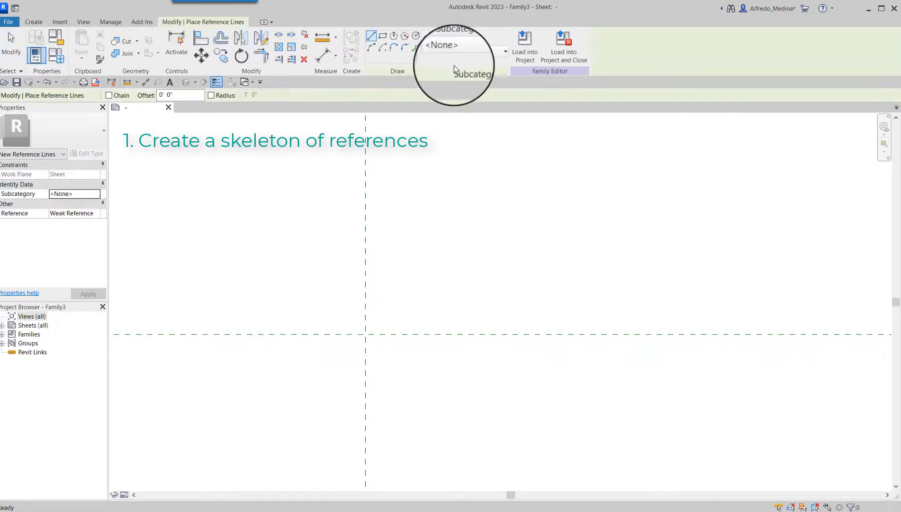
click(416, 51)
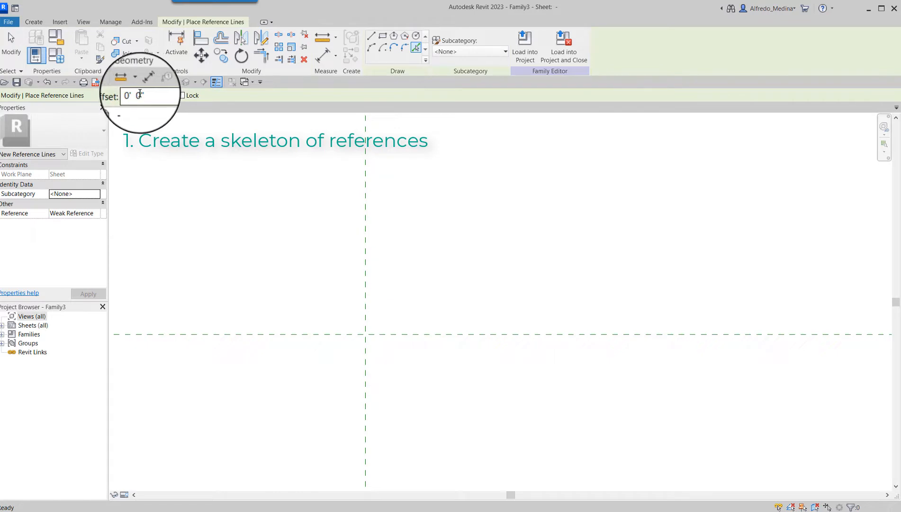
click(154, 93)
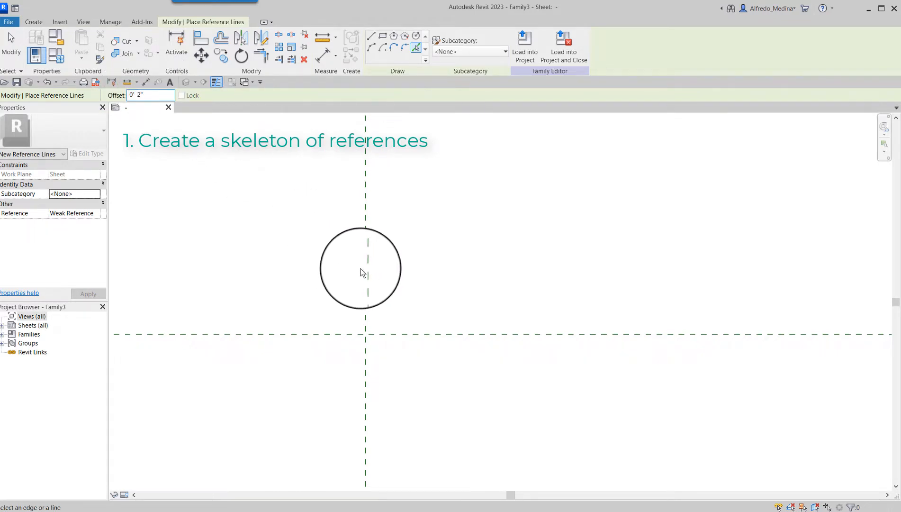
click(368, 293)
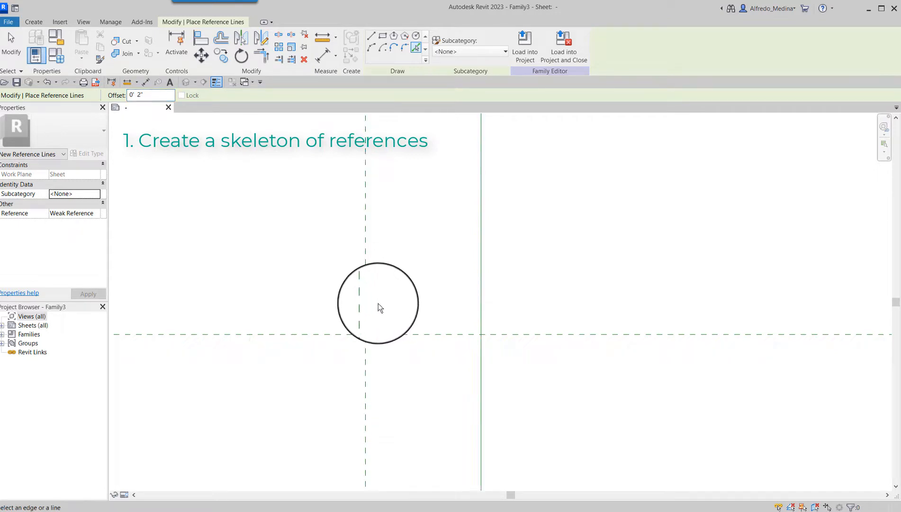
- Add a vertical reference line offset 1" to the left of the existing vertical reference line
scroll(425, 362, up, 2)
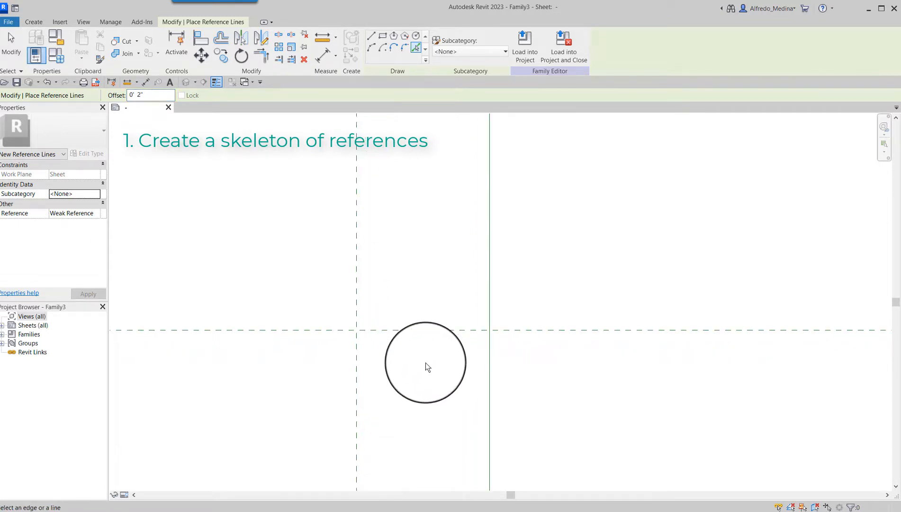
scroll(411, 295, up, 1)
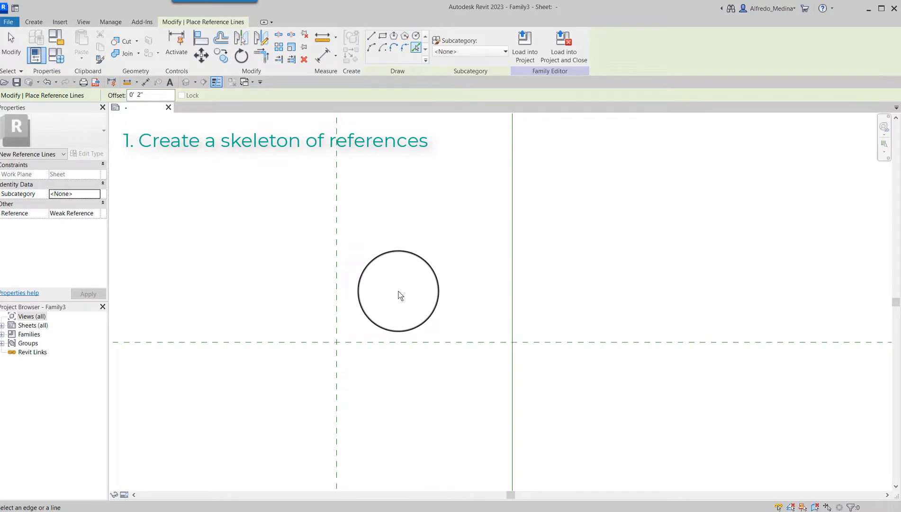
scroll(401, 293, up, 1)
scroll(477, 441, down, 2)
scroll(436, 334, up, 2)
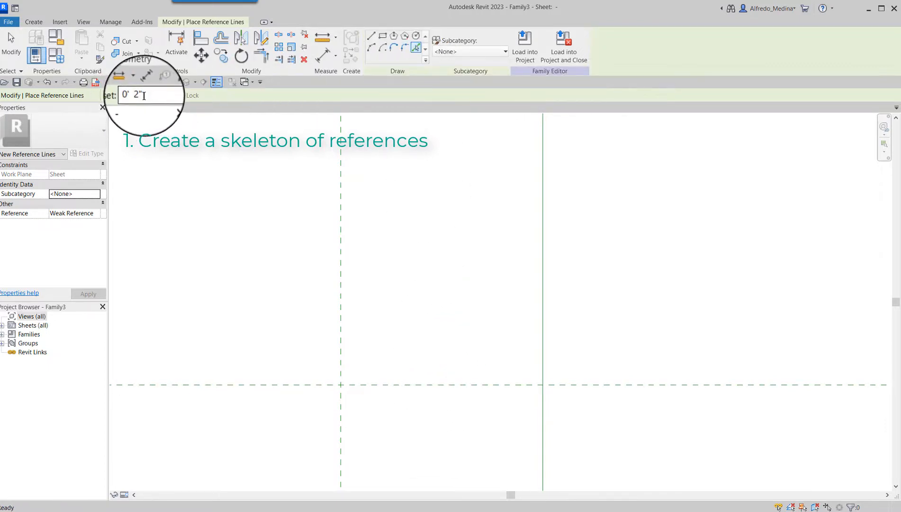
click(144, 96)
key(BackSpace)
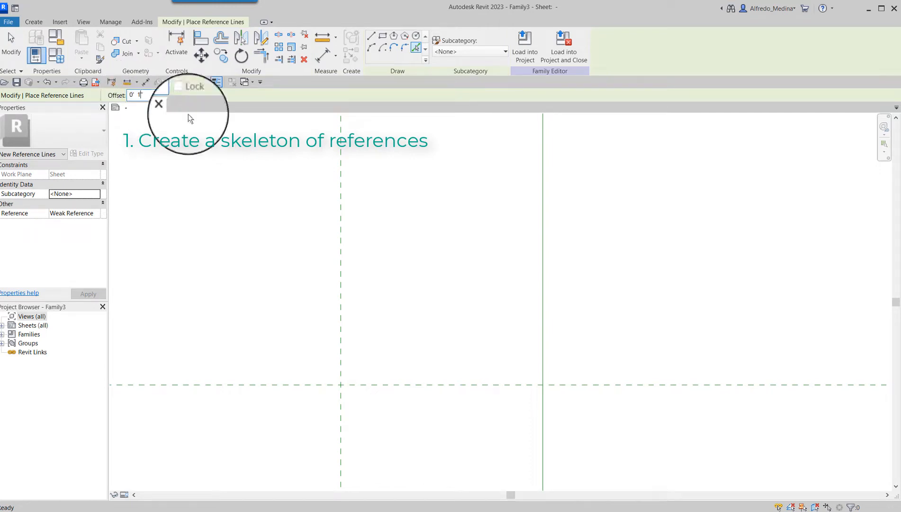
click(542, 368)
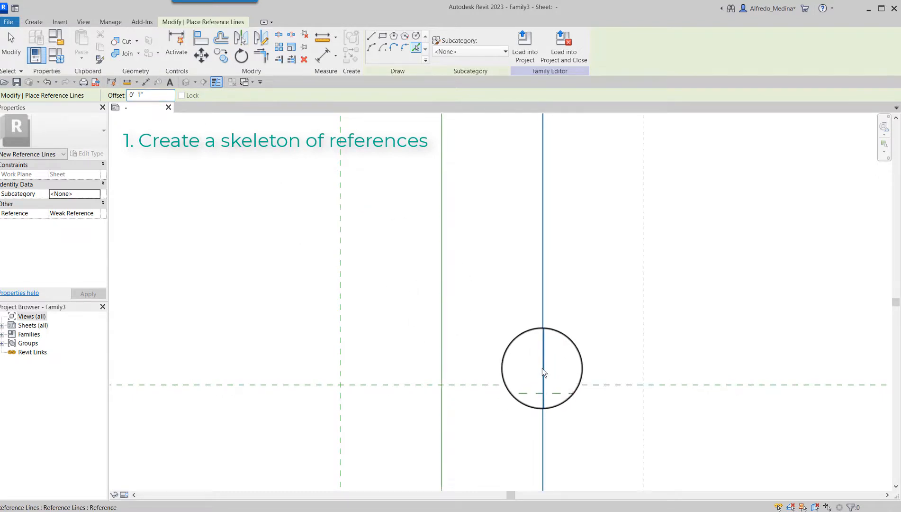
- Add a vertical reference line offset 1/2" from the middle reference line, toward the vertical reference plane
click(151, 93)
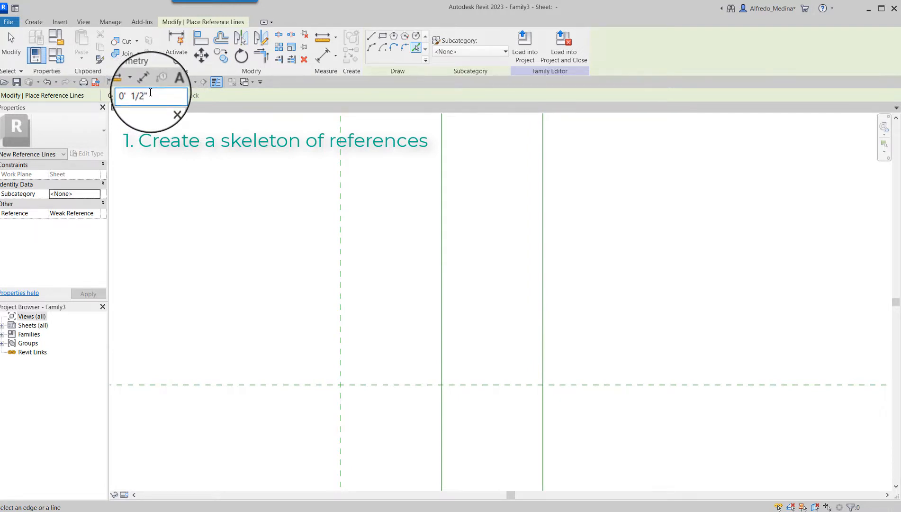
key(Return)
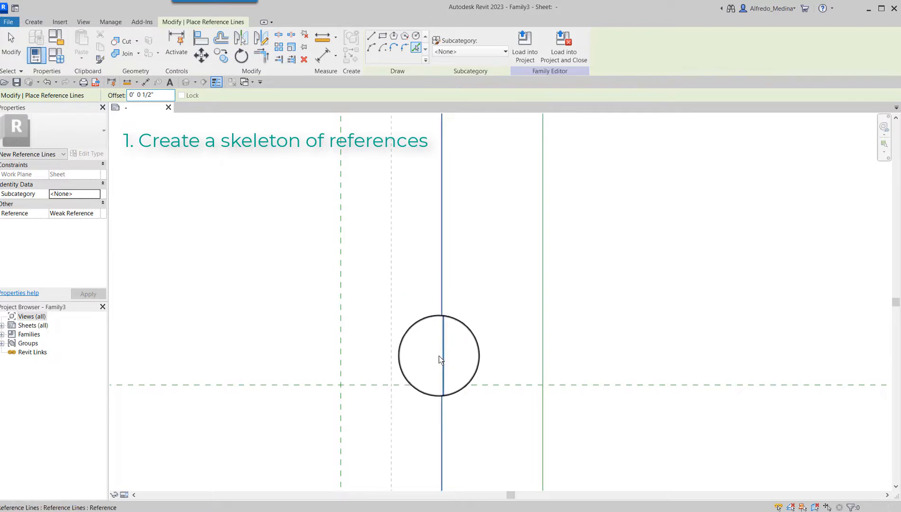
click(442, 359)
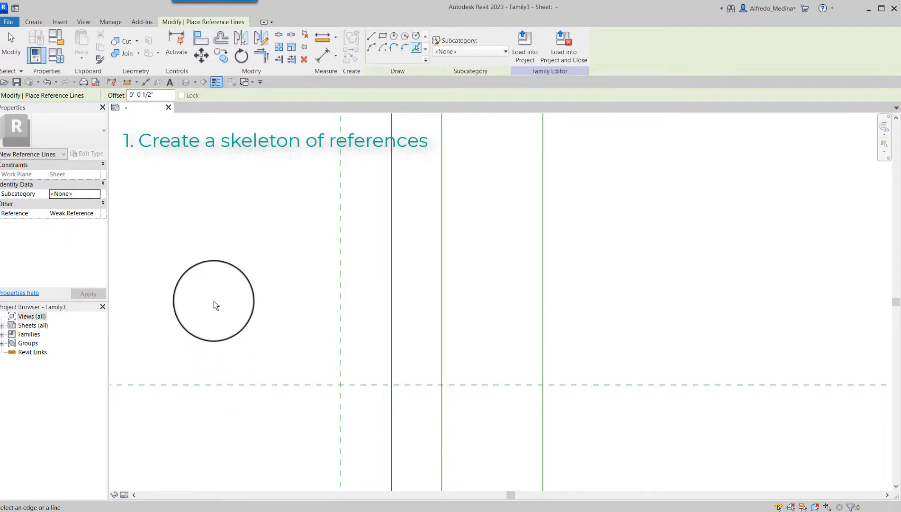
- Add two horizontal reference lines above the horizontal reference plane, each offset 1/8" from the one below
click(152, 94)
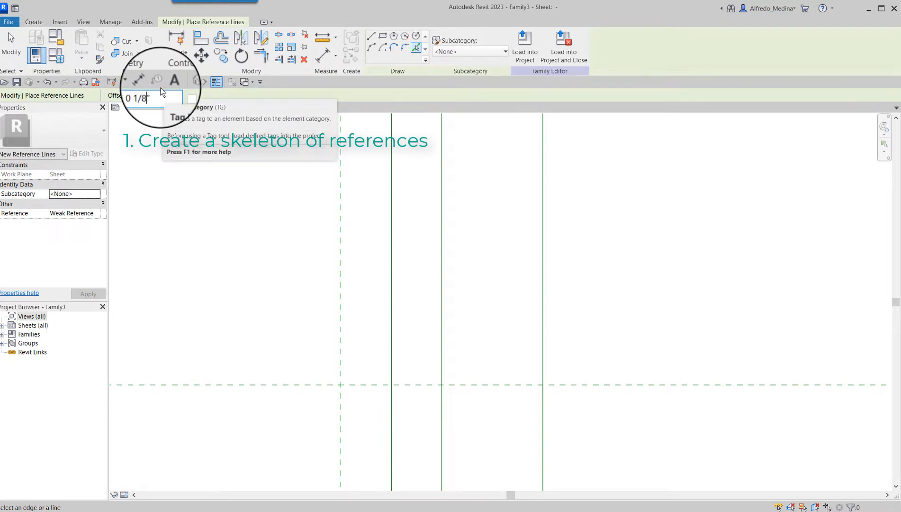
text(8)
key(Return)
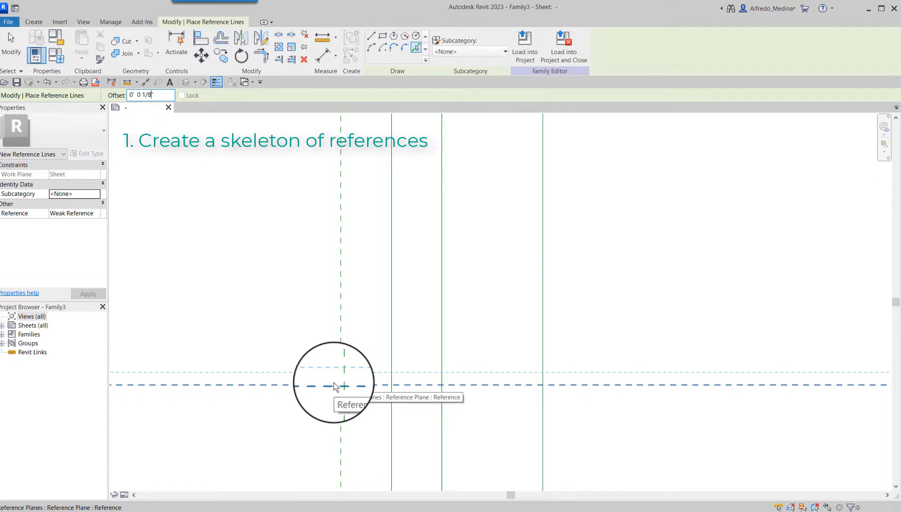
click(334, 386)
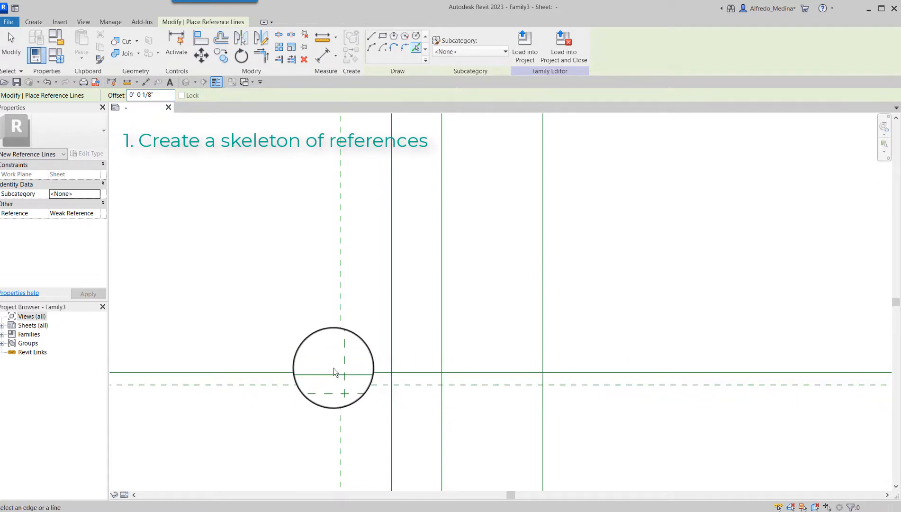
click(333, 370)
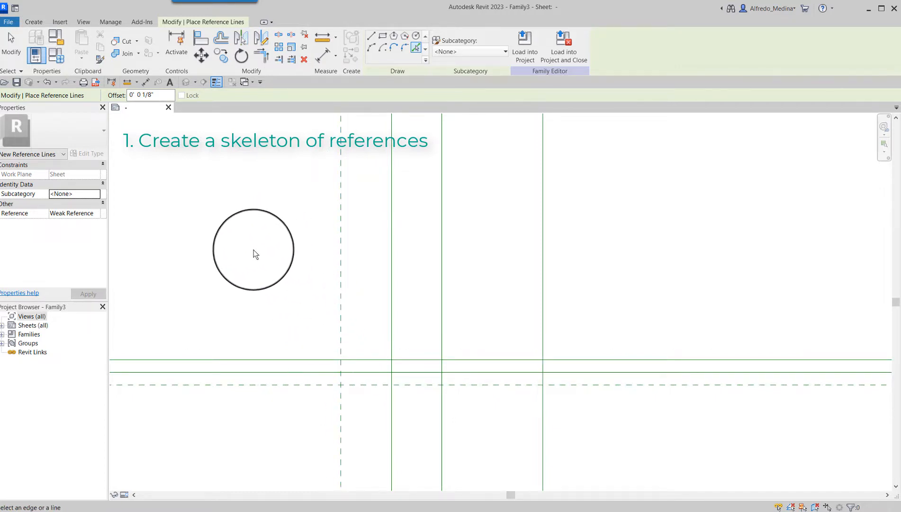
- Add two more horizontal reference lines above the uppermost one, at successive offsets of 1/16"
click(162, 93)
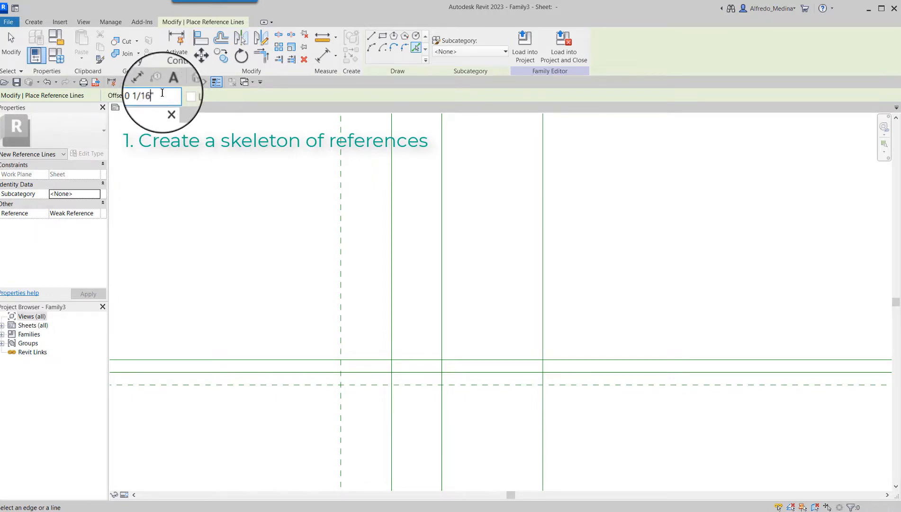
click(374, 361)
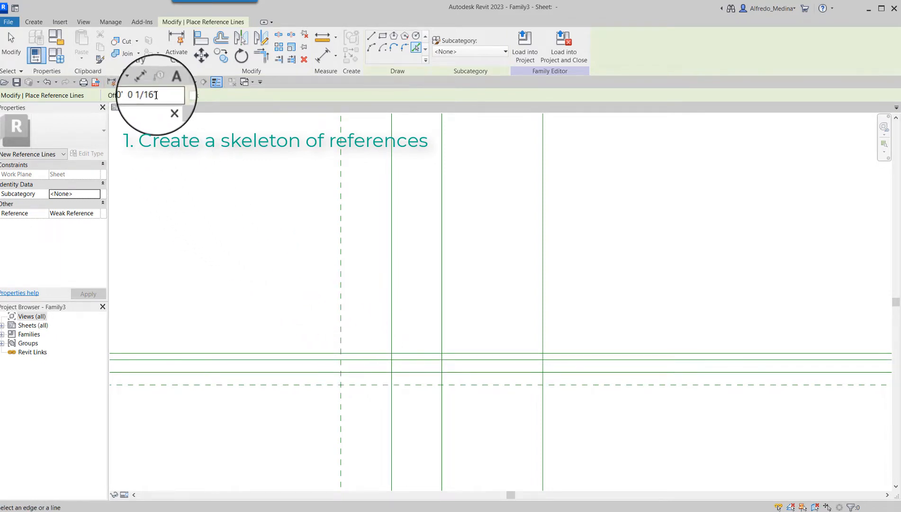
click(353, 353)
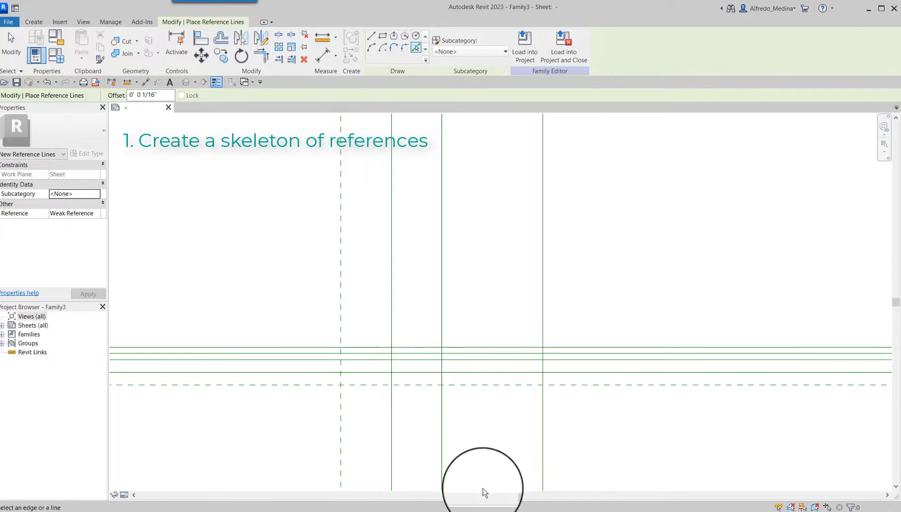
- Turn on suppression of 0 feet in the Length format of the project units
scroll(372, 401, up, 1)
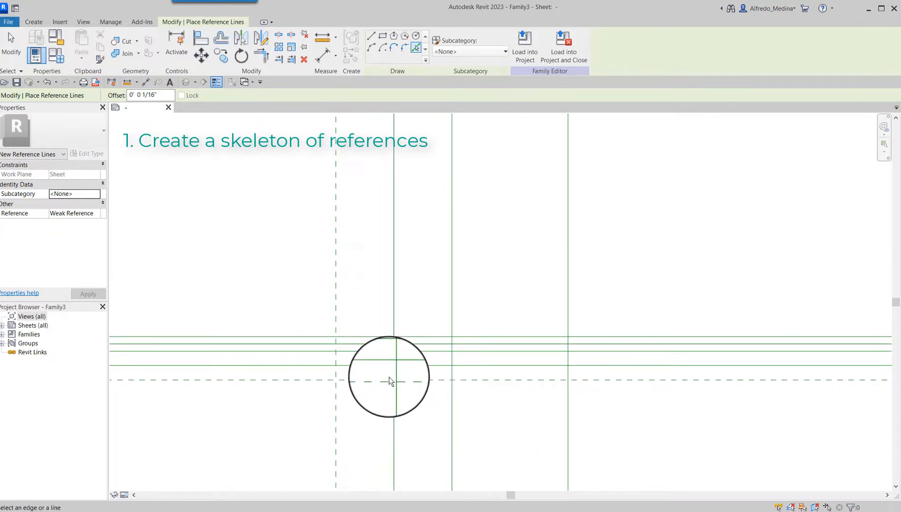
scroll(389, 377, up, 2)
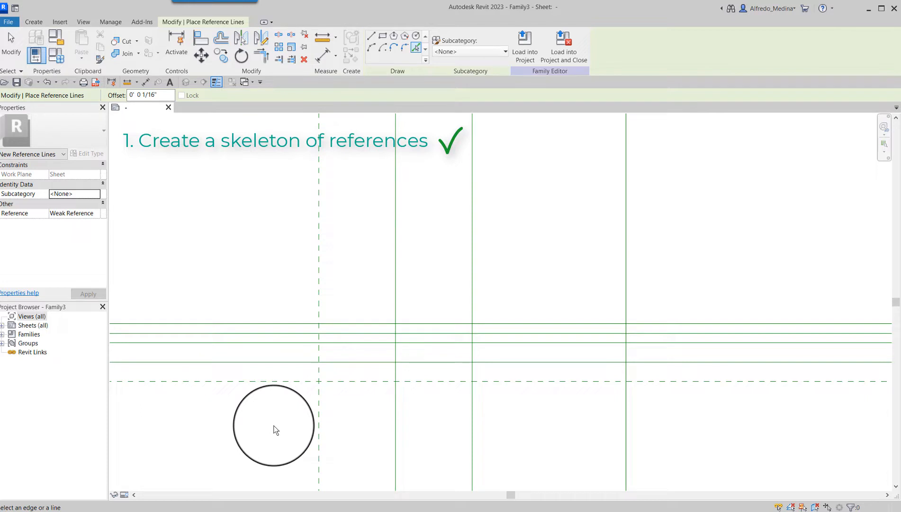
scroll(293, 424, down, 1)
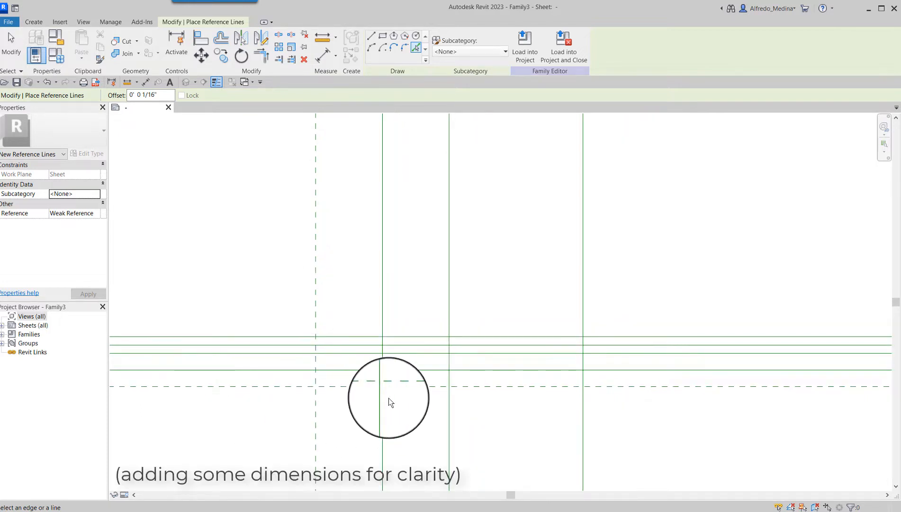
scroll(390, 402, down, 1)
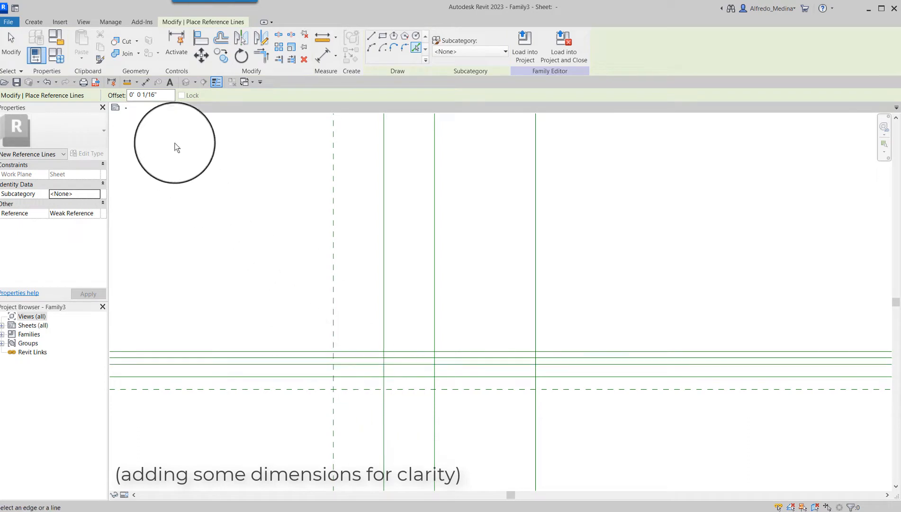
click(38, 23)
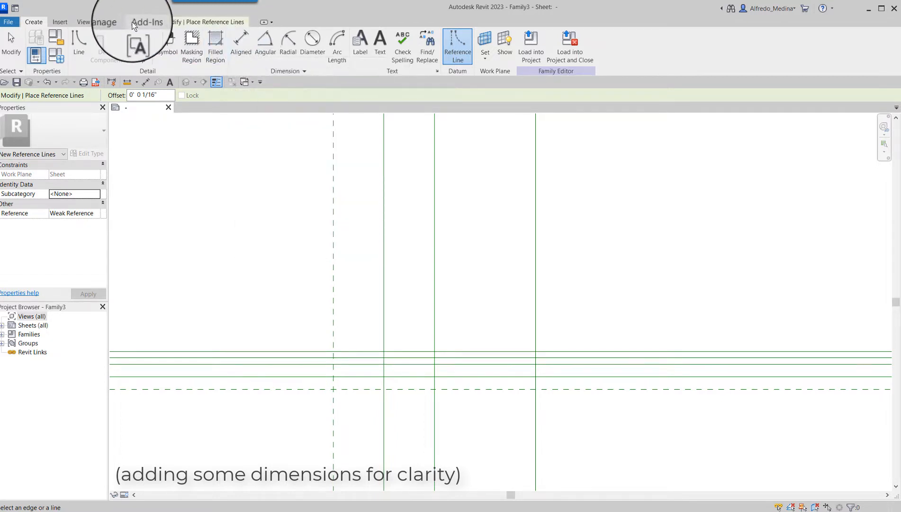
click(114, 22)
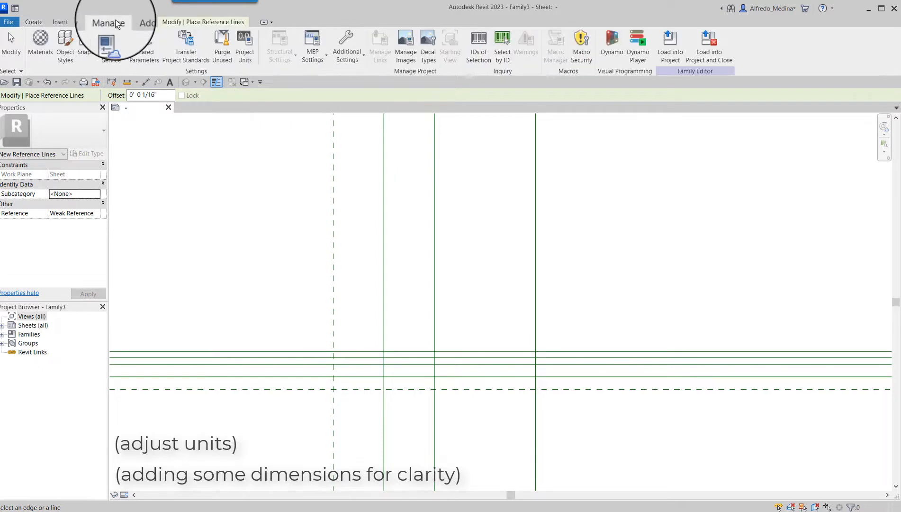
click(245, 54)
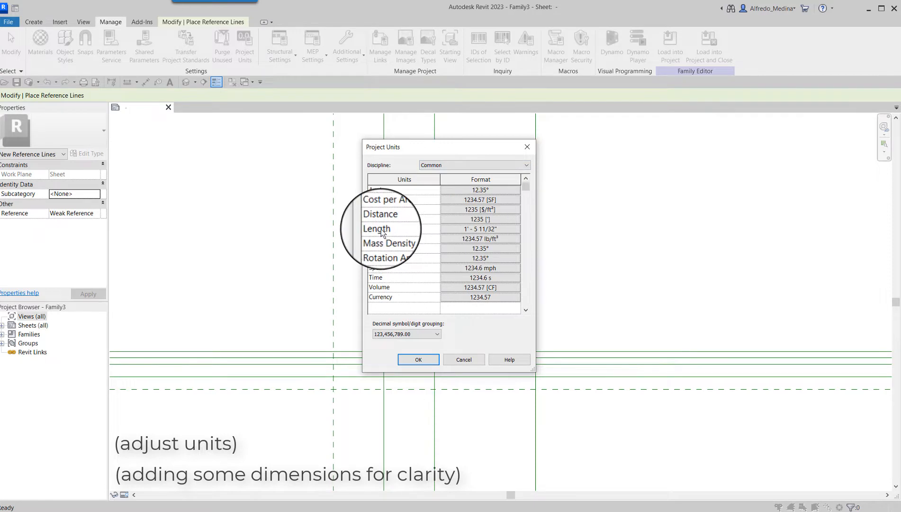
click(480, 229)
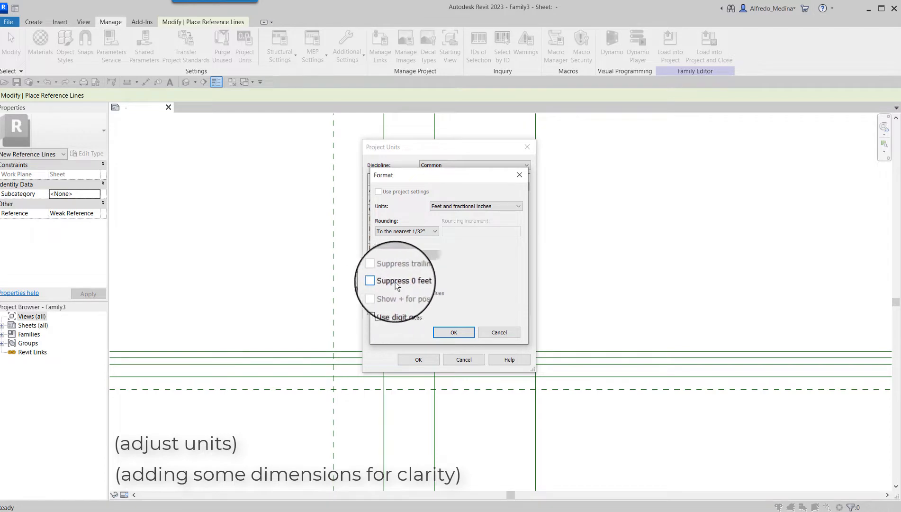
click(378, 280)
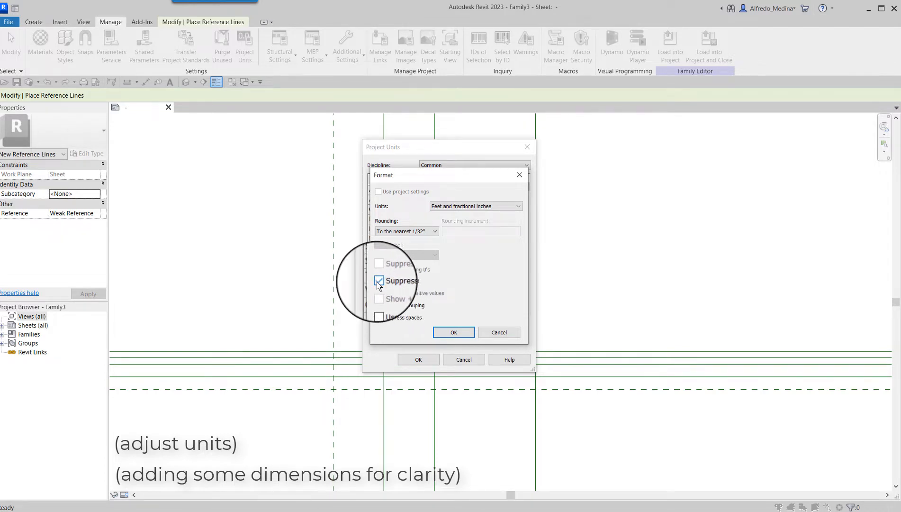
click(452, 333)
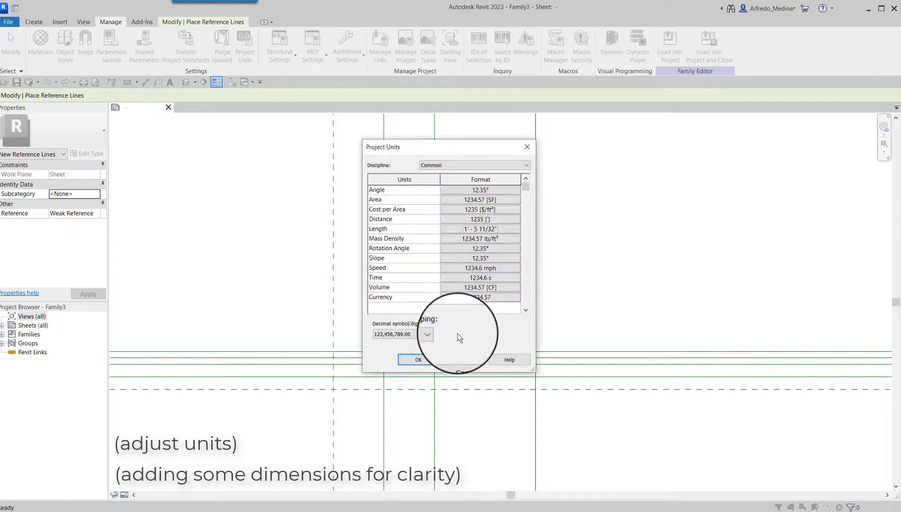
click(421, 361)
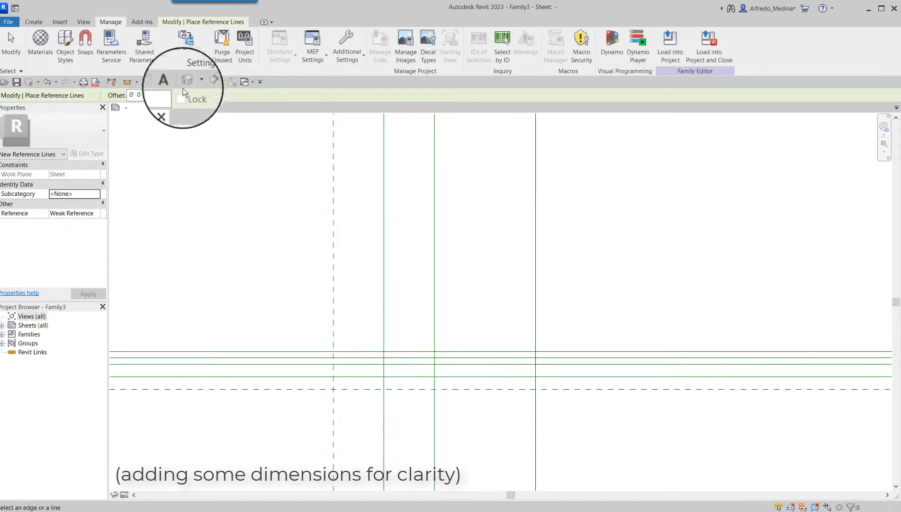
- Add an aligned dimension from the vertical reference plane to the nearest vertical reference line
click(34, 21)
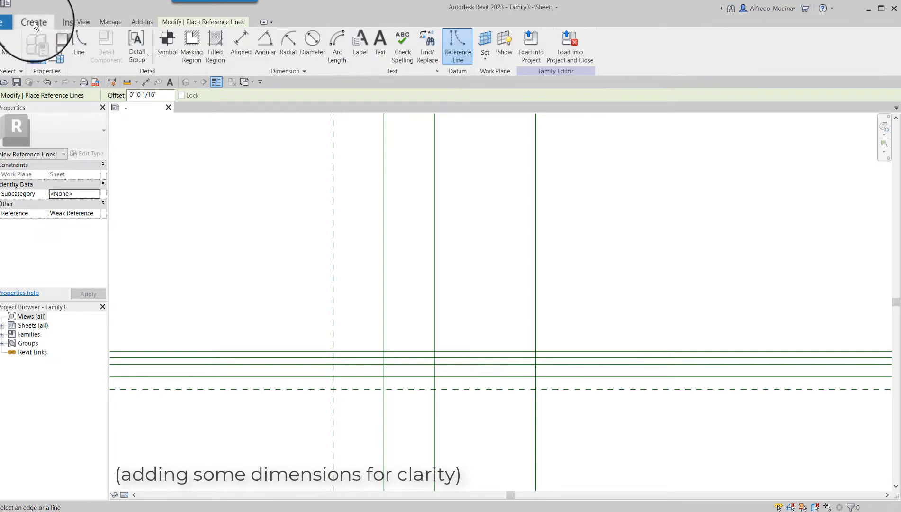
click(241, 53)
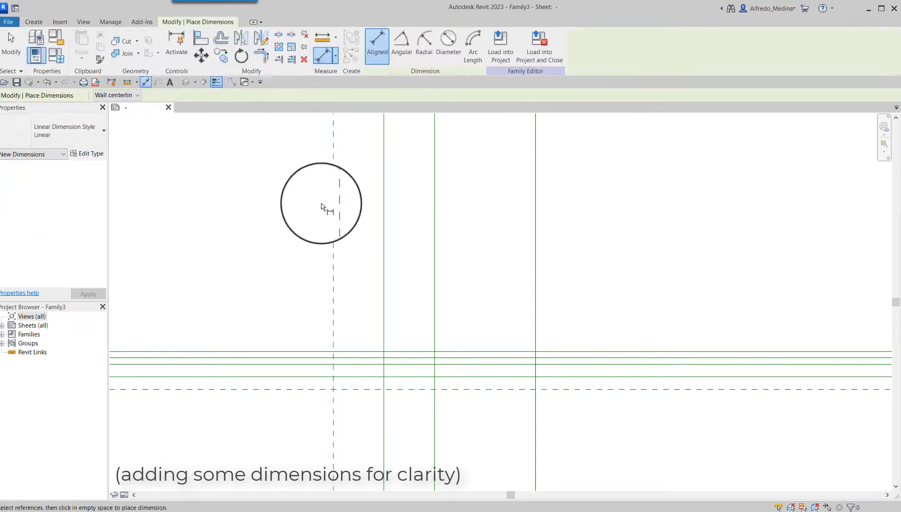
click(335, 326)
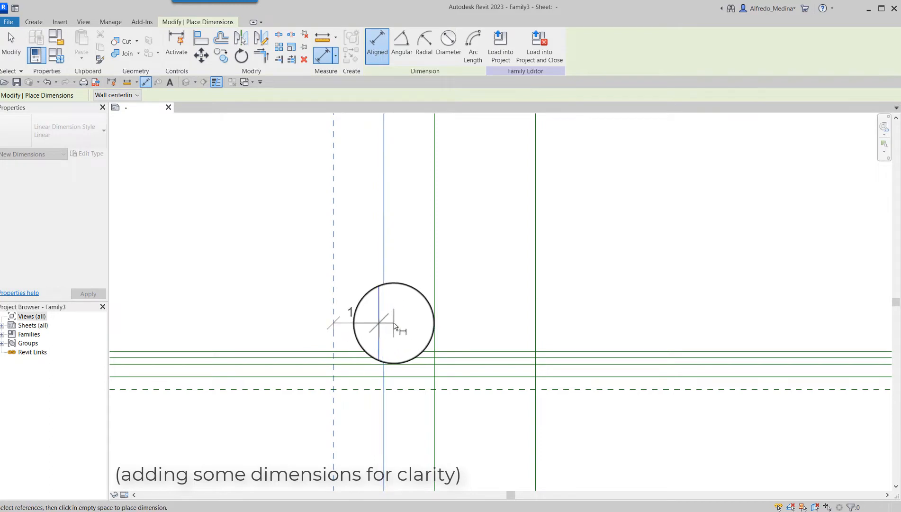
click(394, 326)
click(381, 318)
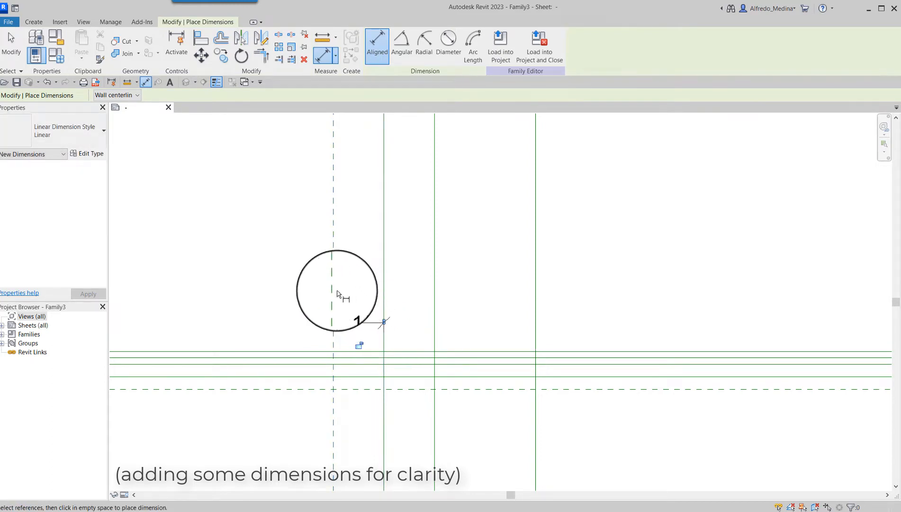
- Dimension from the vertical reference plane to the middle and the farthest vertical reference lines, stacking both above the first dimension
click(334, 290)
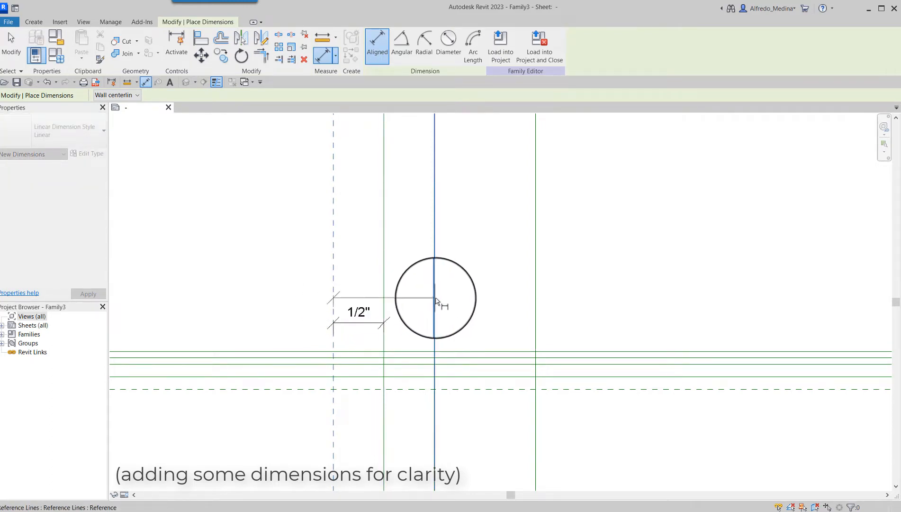
click(436, 300)
click(446, 297)
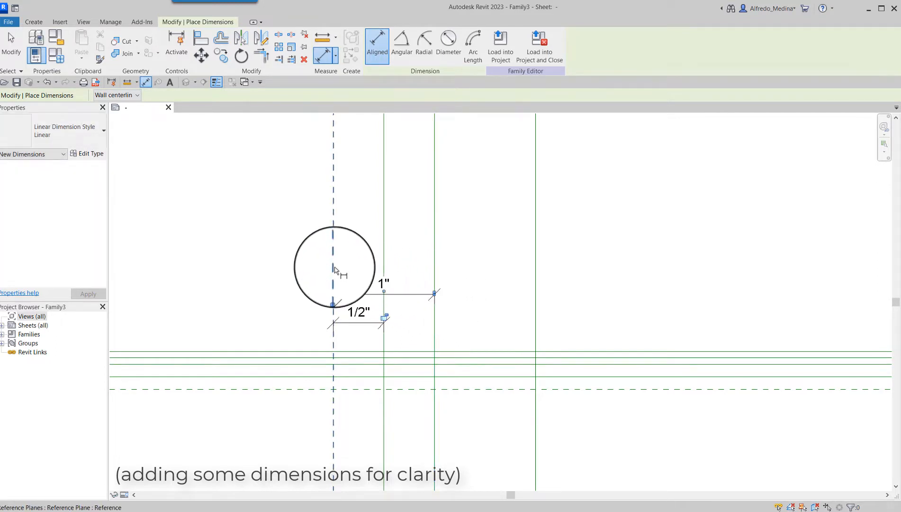
click(334, 264)
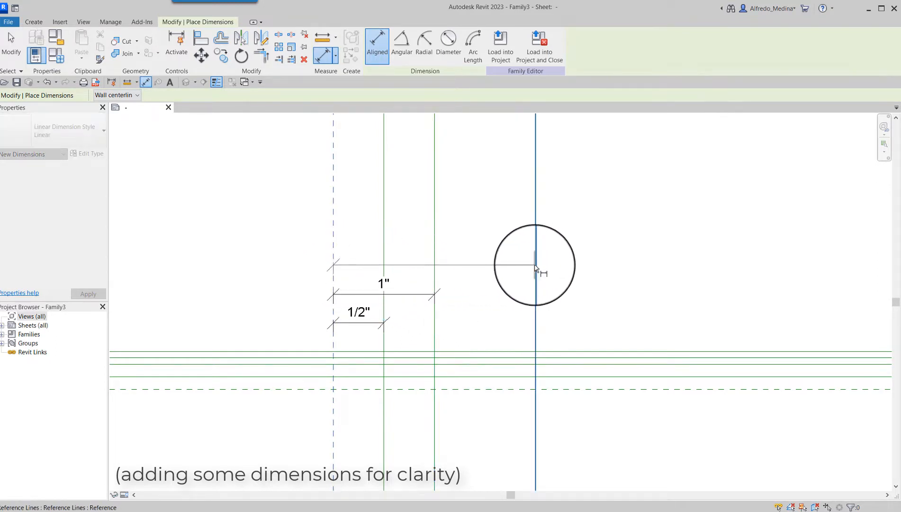
click(537, 268)
click(561, 271)
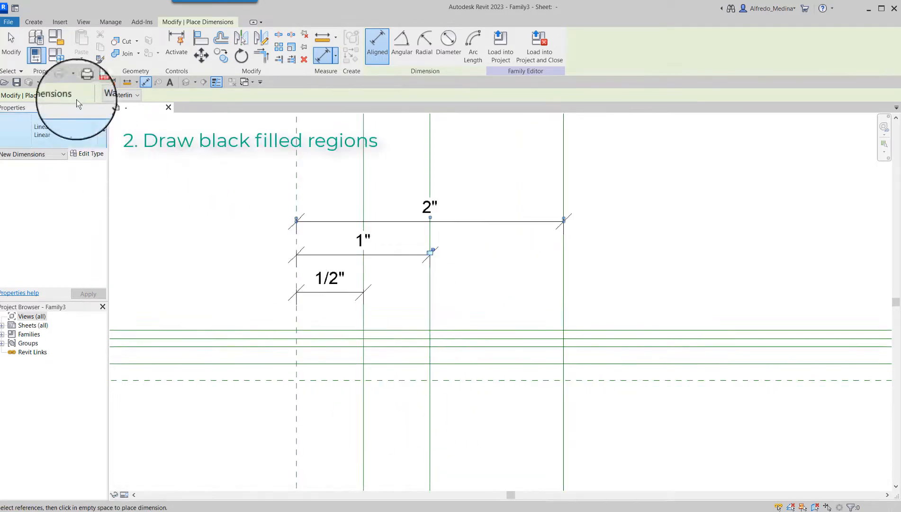
click(9, 54)
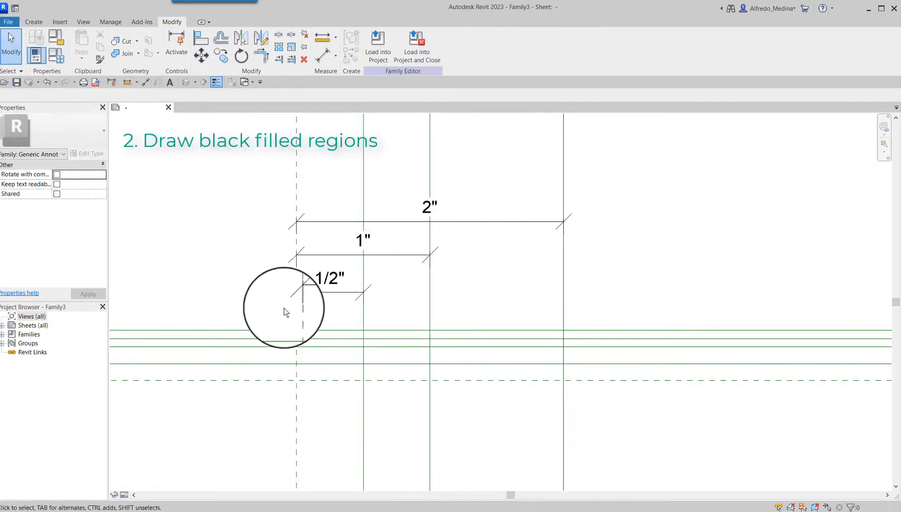
- Create a Solid Black rectangular filled region, 1/2" by 1/8", starting at the vertical reference plane between the two lowest horizontal reference lines
scroll(281, 371, up, 1)
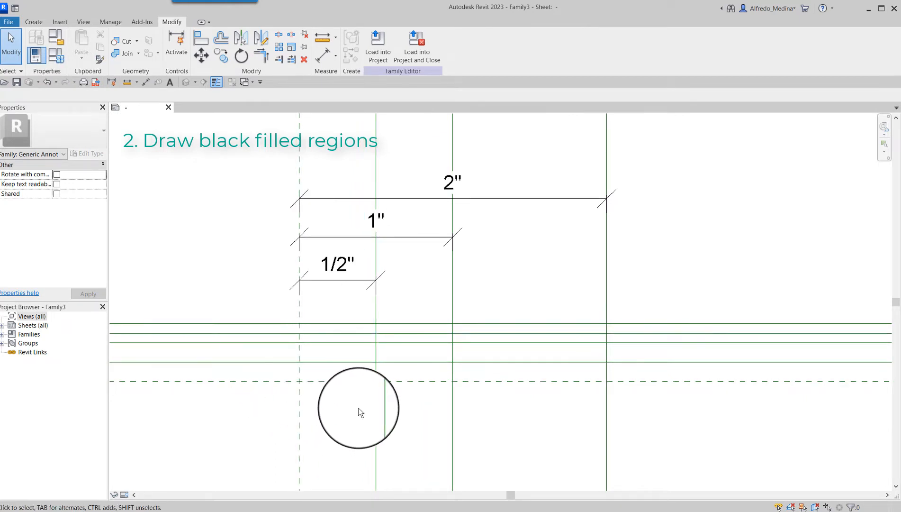
click(38, 25)
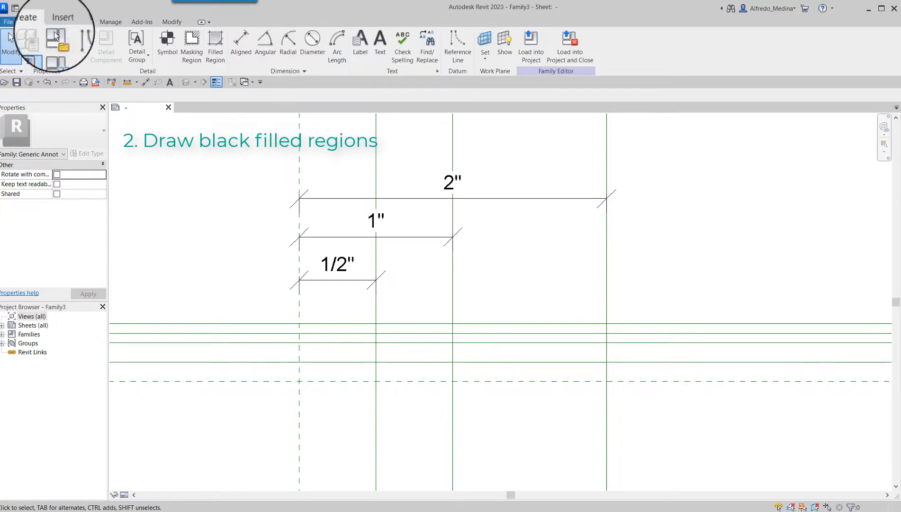
click(221, 52)
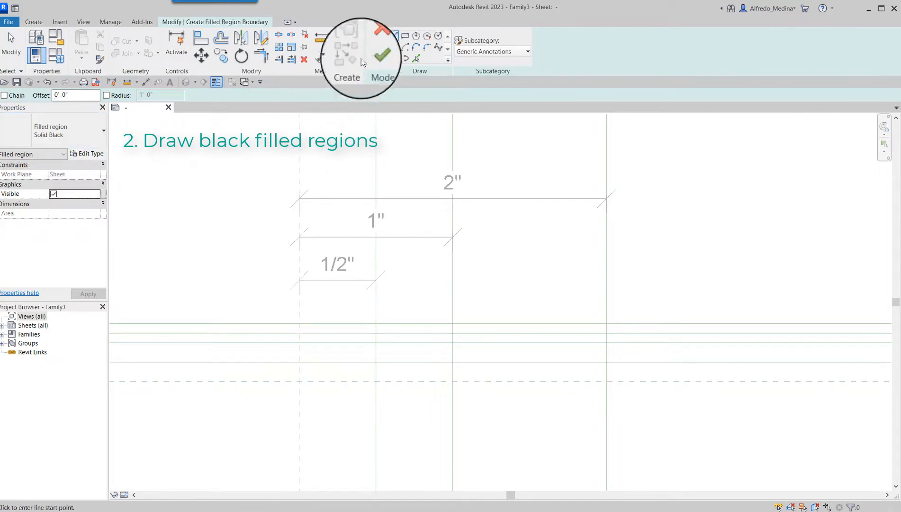
click(406, 36)
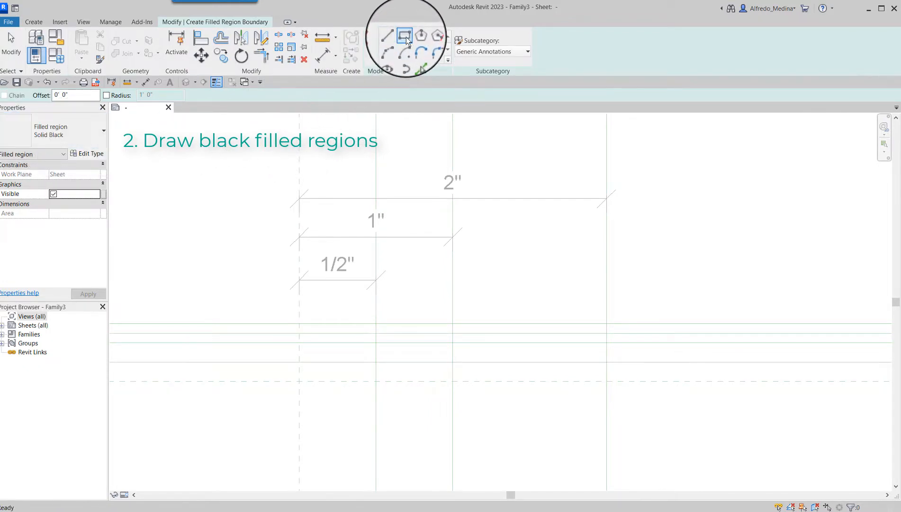
scroll(299, 381, up, 1)
click(297, 329)
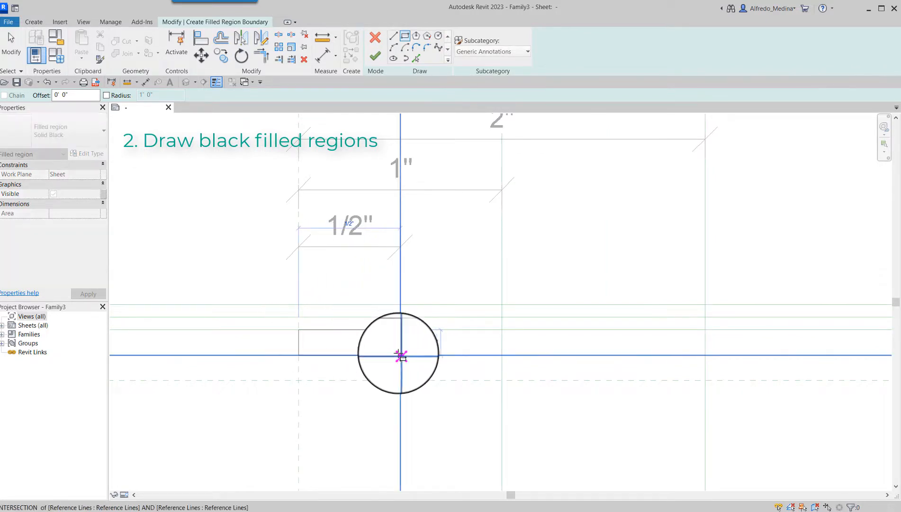
click(401, 355)
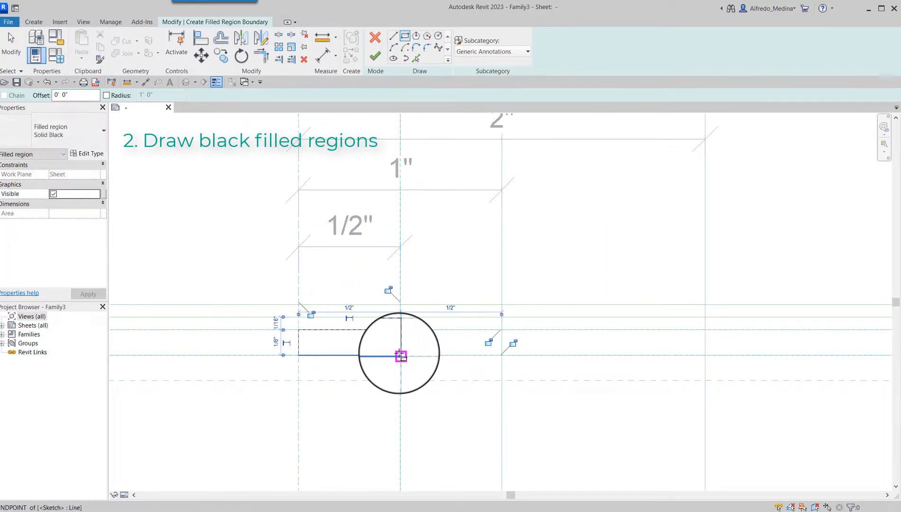
scroll(400, 355, down, 1)
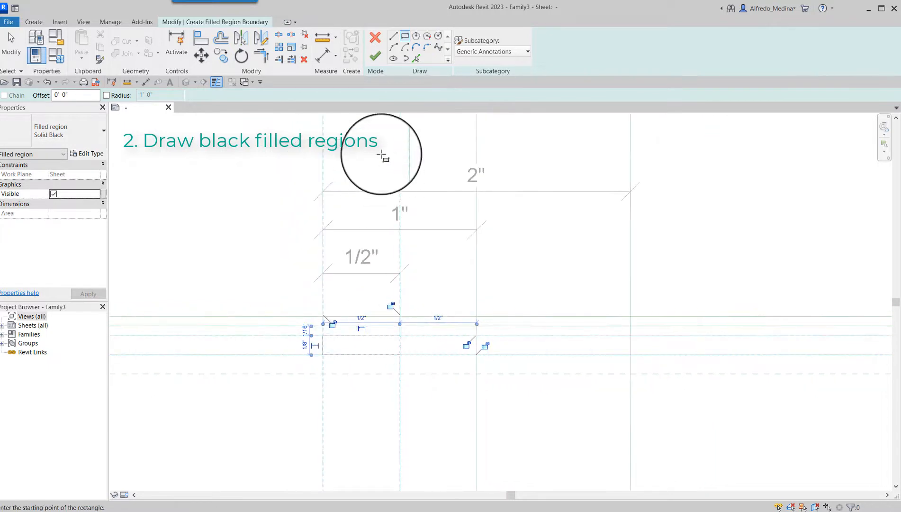
click(374, 51)
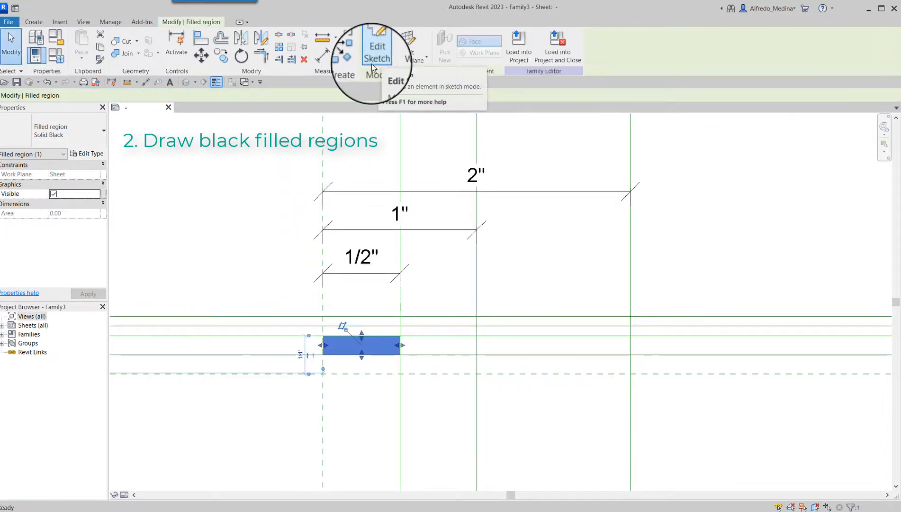
- Create a second Solid Black rectangular region between the first and middle vertical reference lines, from the lowest horizontal reference line to the horizontal reference plane
key(Return)
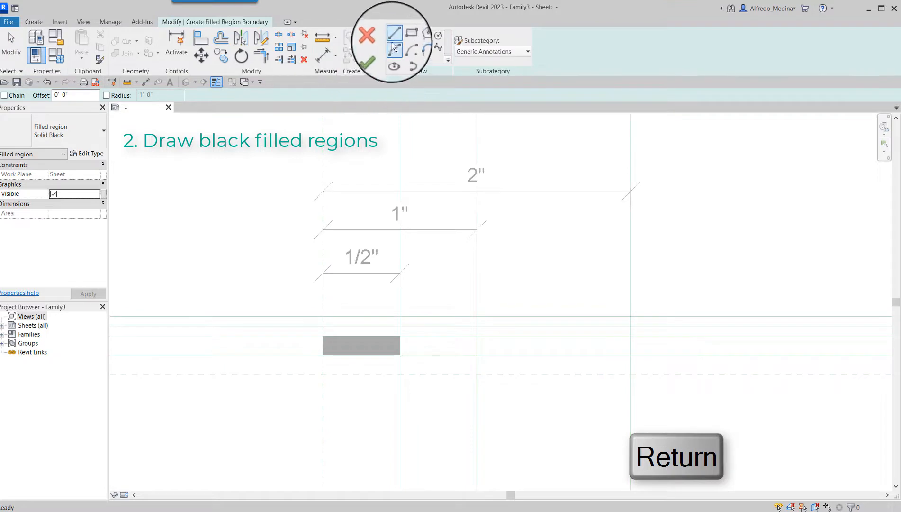
click(405, 36)
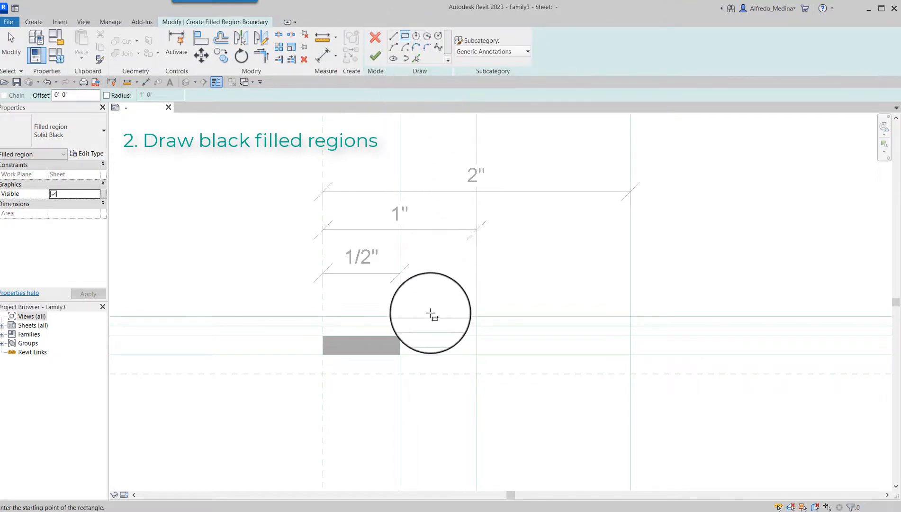
click(401, 354)
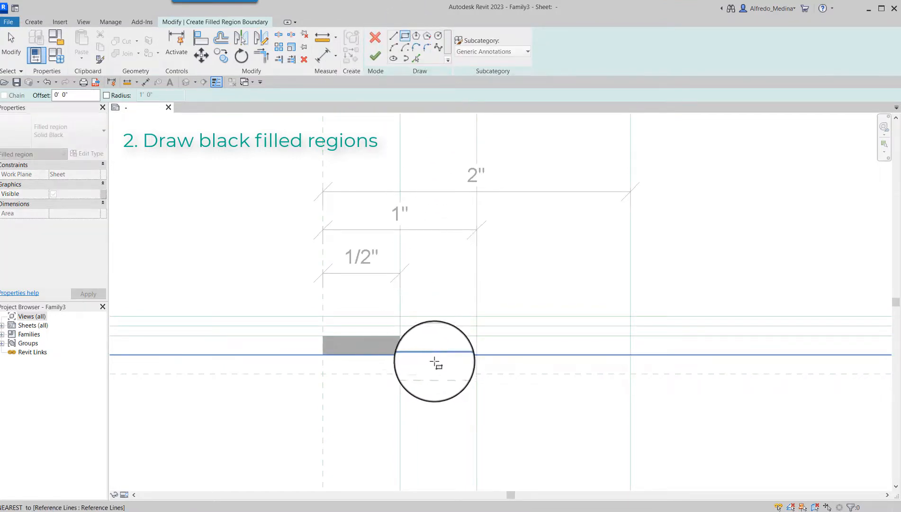
click(478, 374)
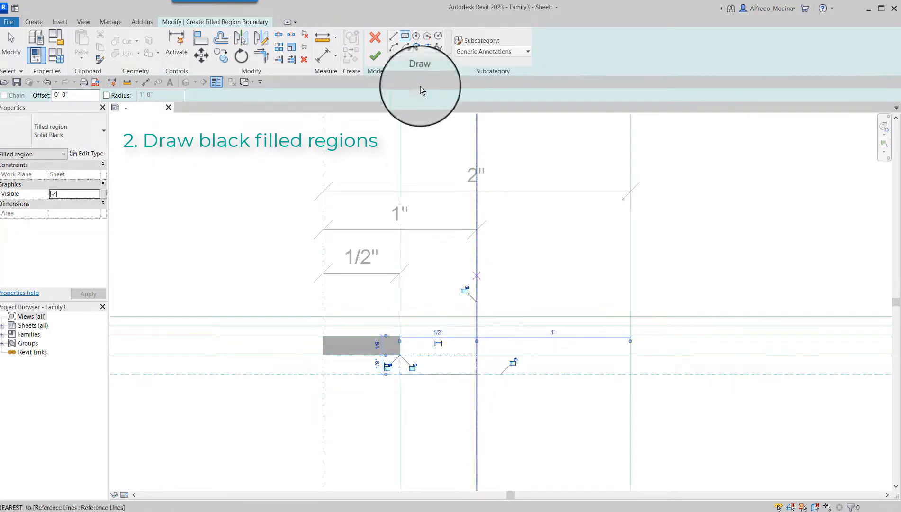
click(382, 62)
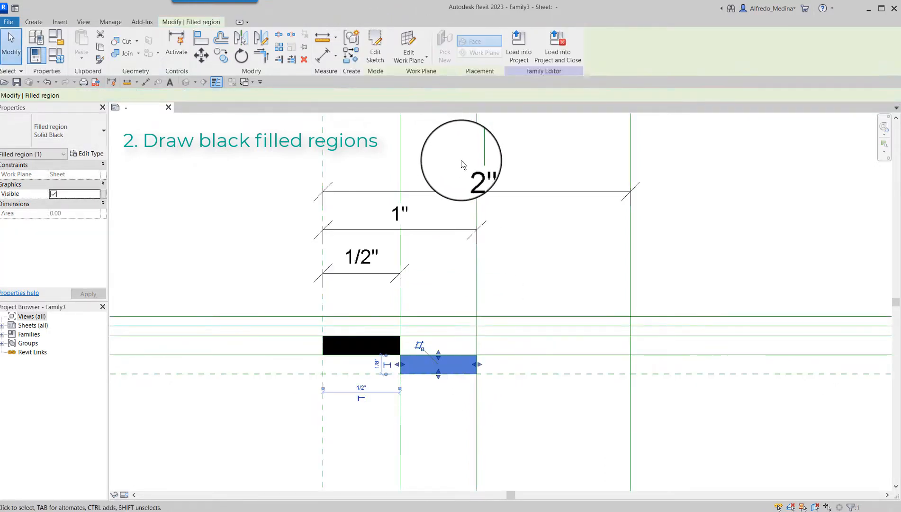
- Create a third Solid Black rectangular region, 1" by 1/8", between the middle and farthest vertical reference lines and the two lowest horizontal reference lines
key(Return)
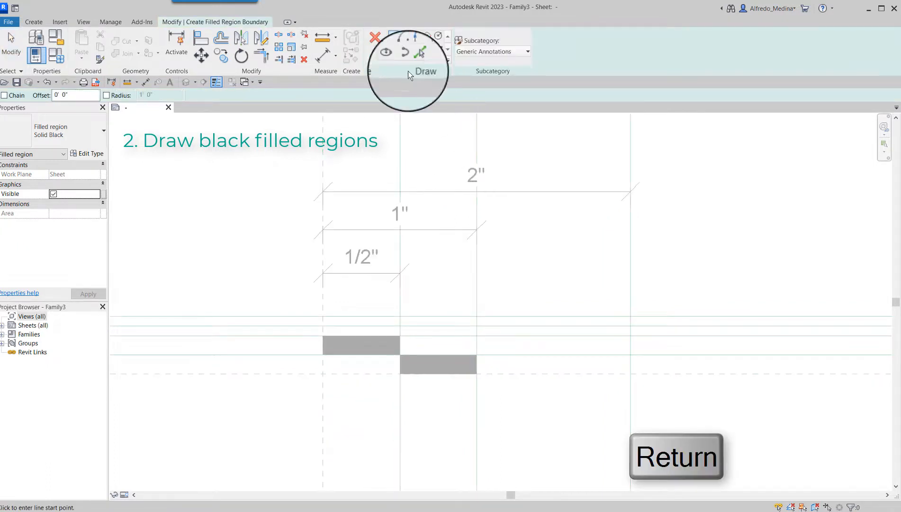
click(406, 36)
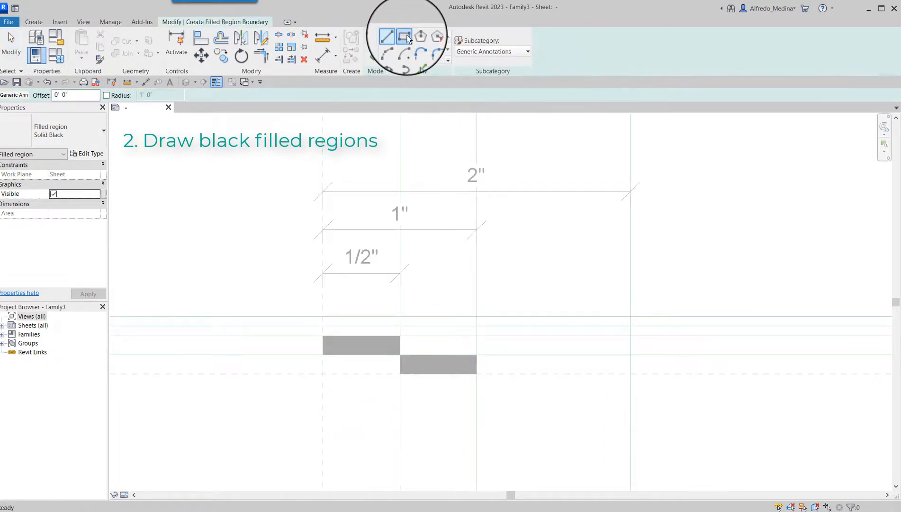
click(477, 336)
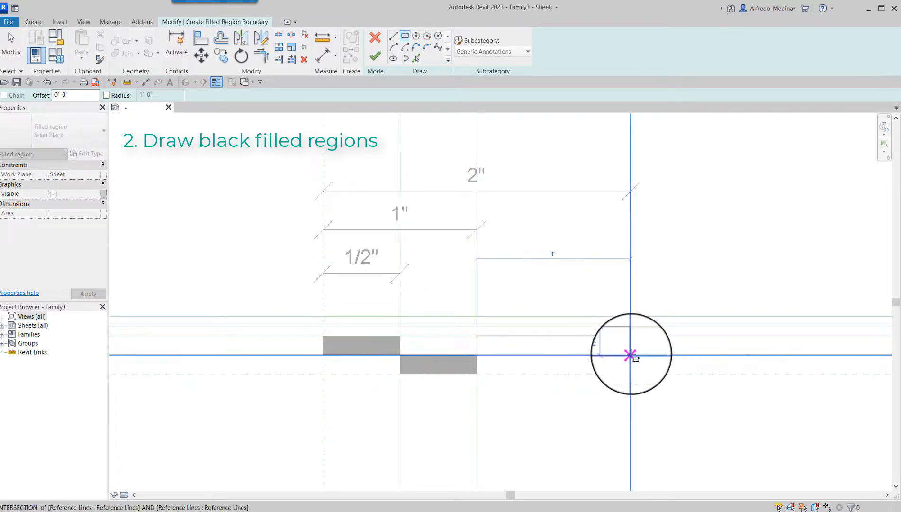
click(630, 355)
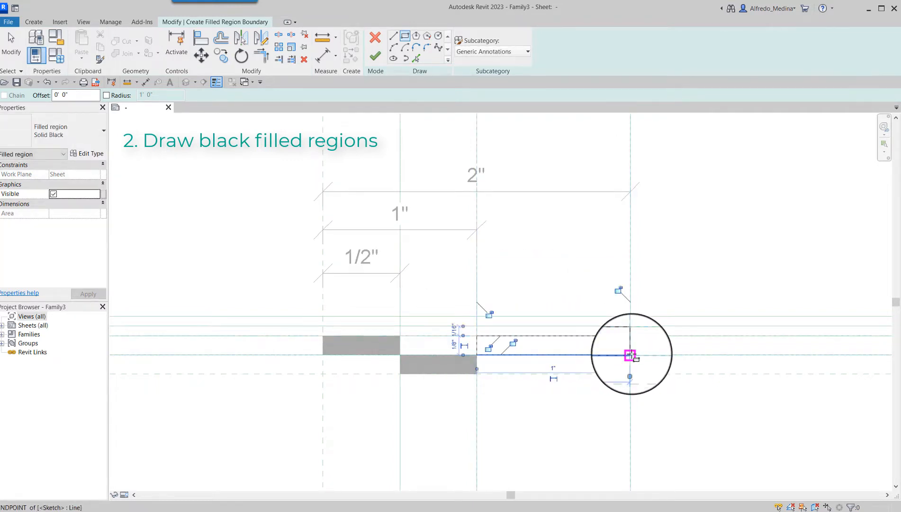
click(375, 56)
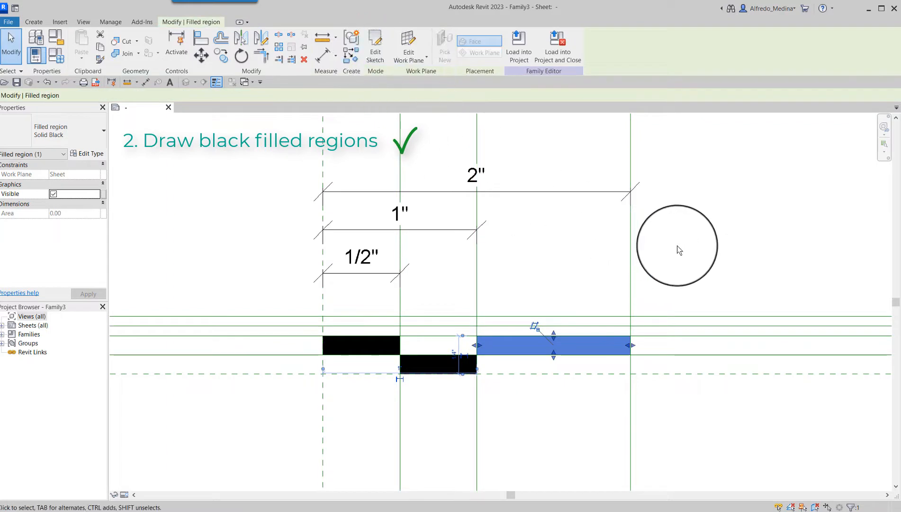
click(677, 246)
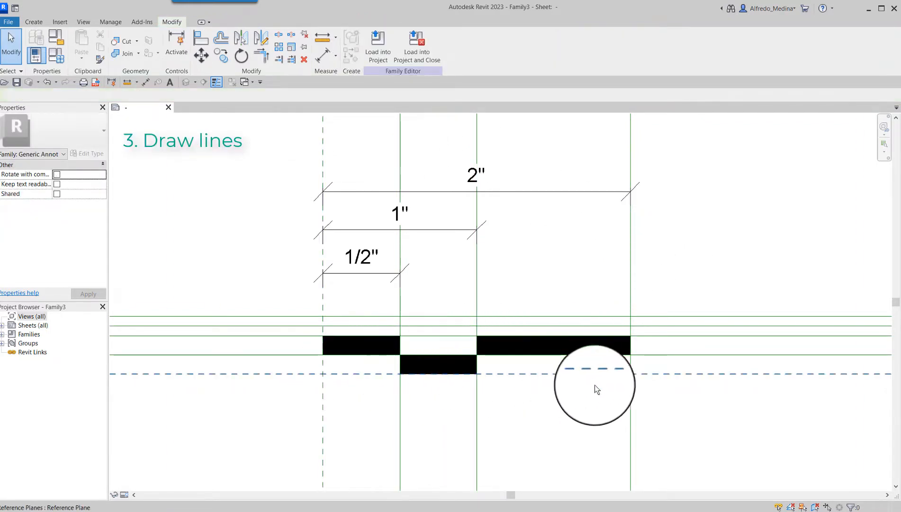
- Draw a 5/16" vertical Generic Annotations line from the intersection of the reference planes up to the third horizontal reference line
click(37, 24)
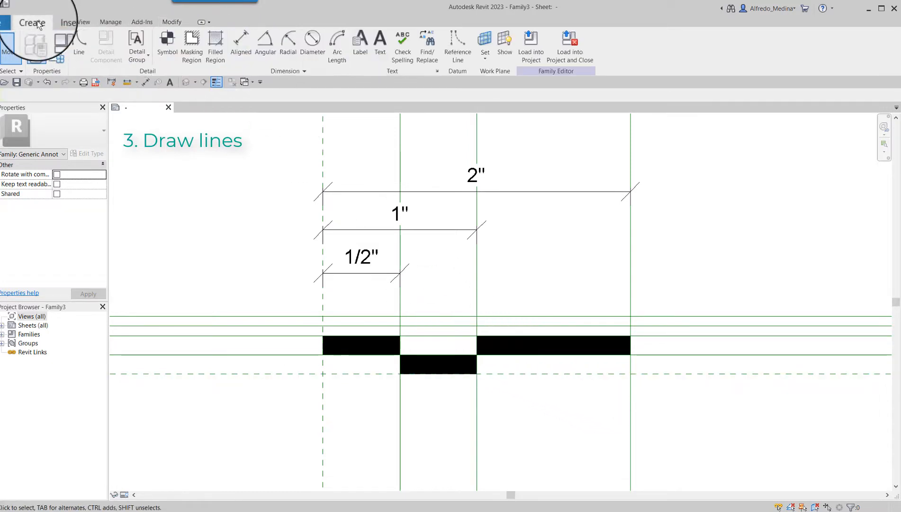
click(79, 49)
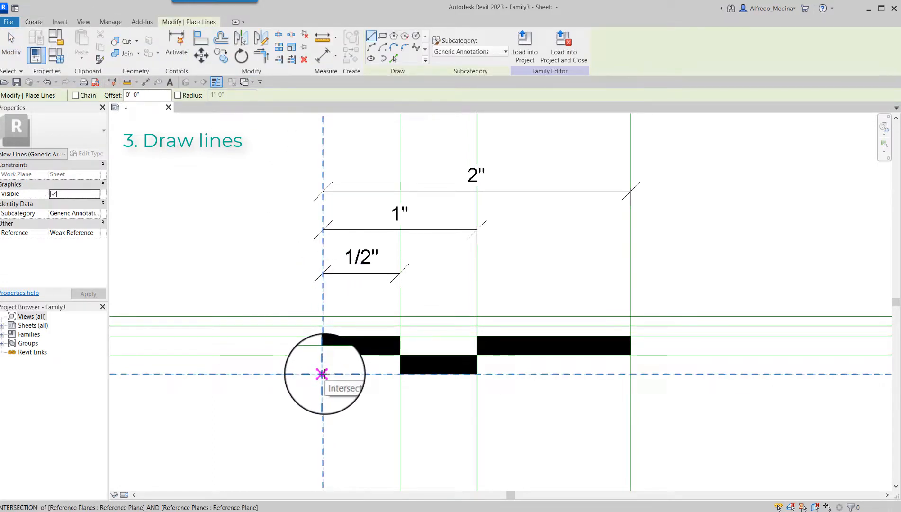
click(322, 373)
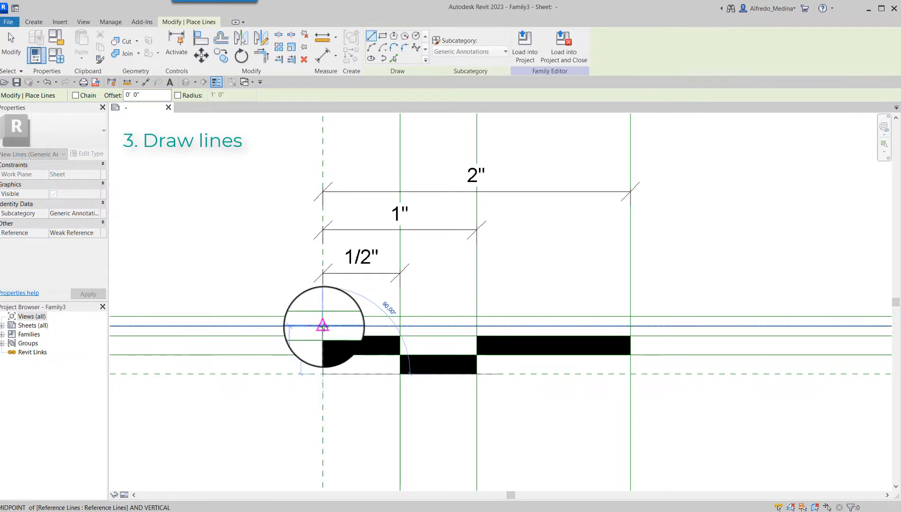
click(322, 326)
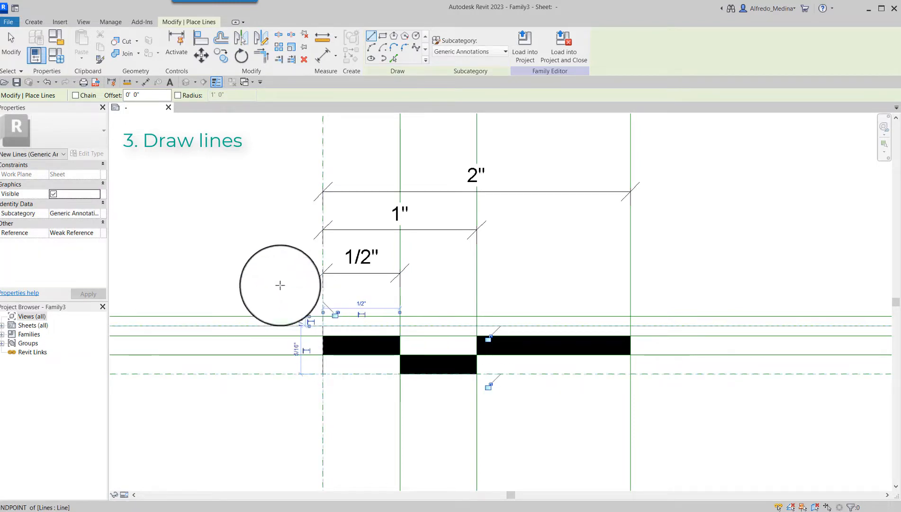
click(11, 54)
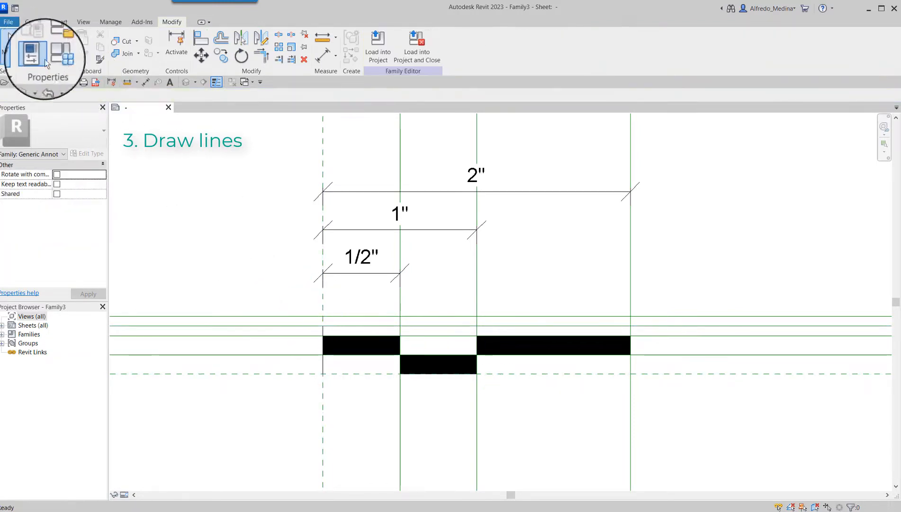
- Copy the short vertical line with the Multiple option onto each of the three vertical reference lines, using the horizontal reference plane as base
click(323, 370)
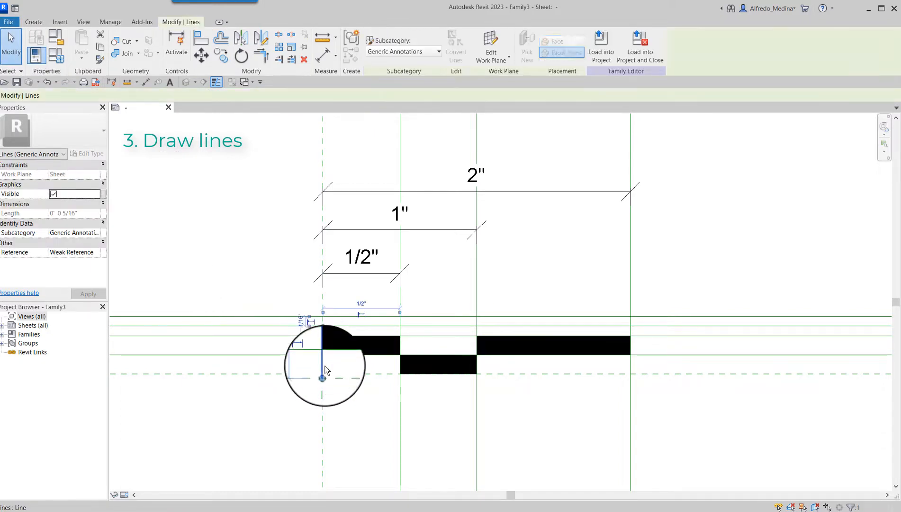
click(221, 56)
click(142, 96)
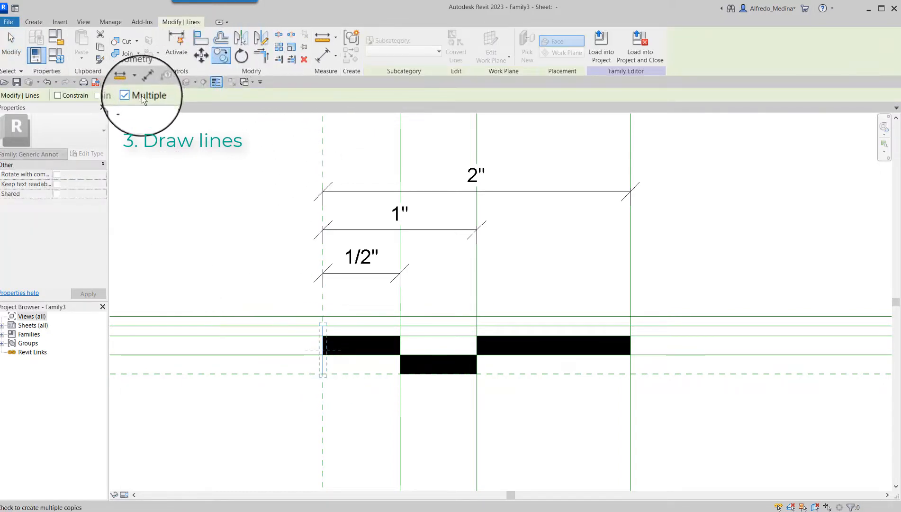
click(323, 374)
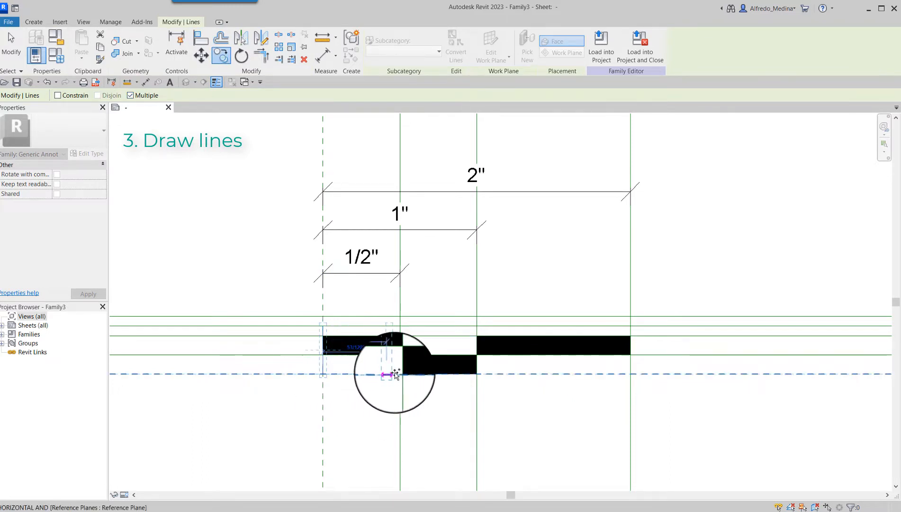
click(400, 375)
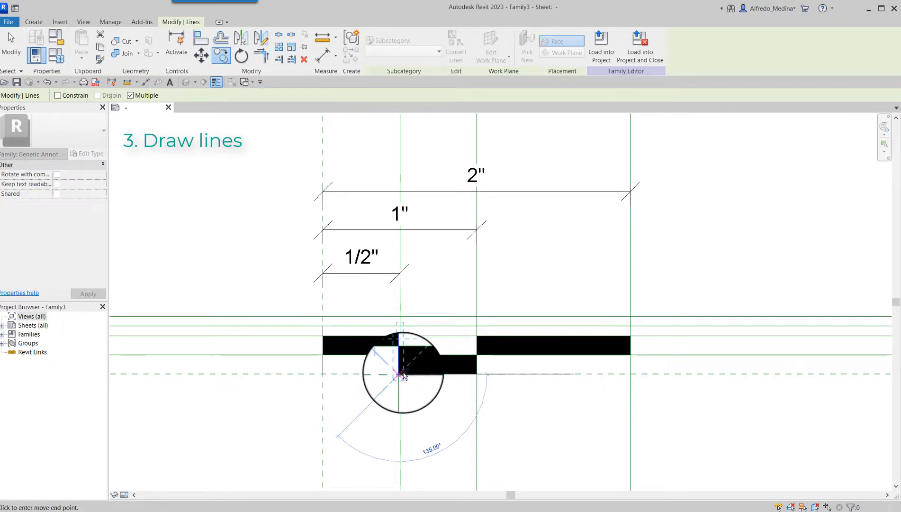
click(477, 374)
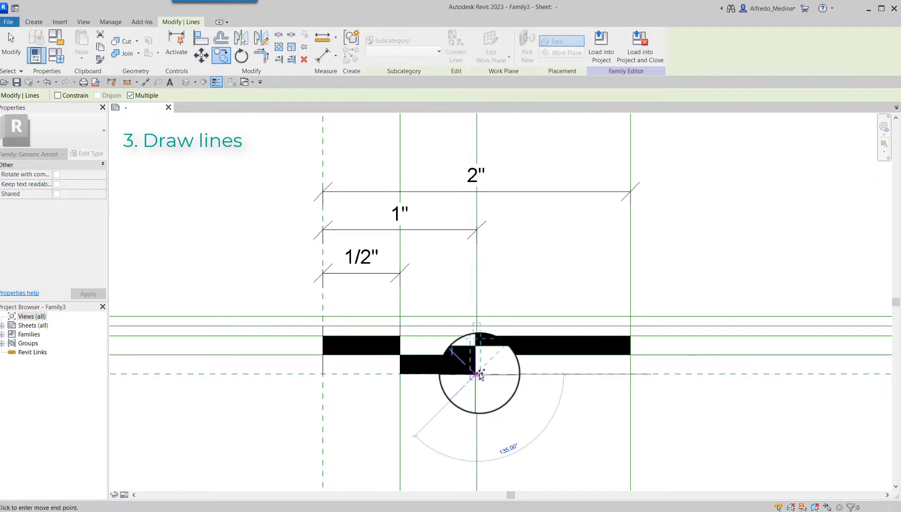
click(630, 374)
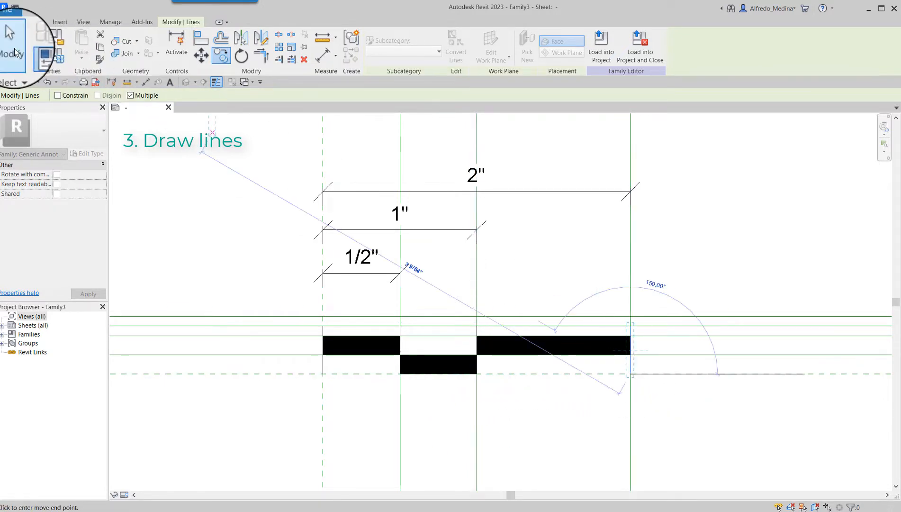
click(14, 52)
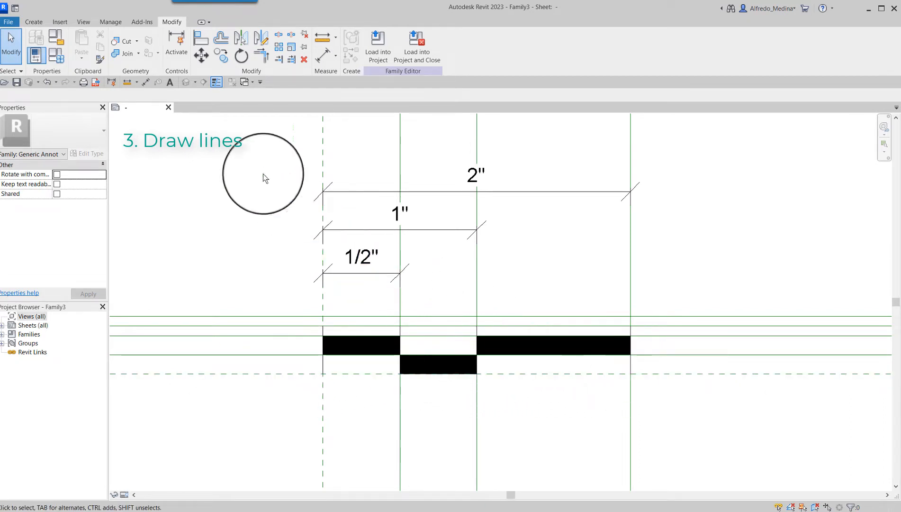
- Draw horizontal lines closing the unfilled cells: below the first black region, above the second, and below the third
click(40, 23)
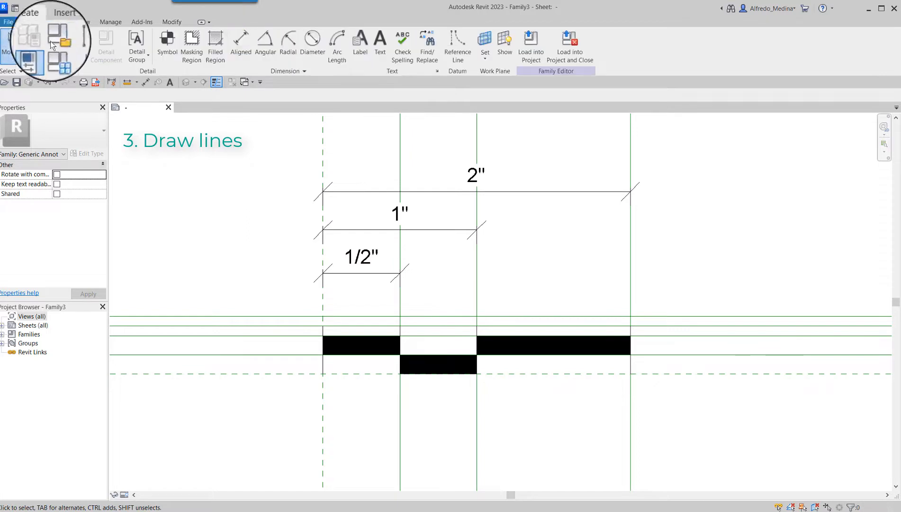
click(80, 42)
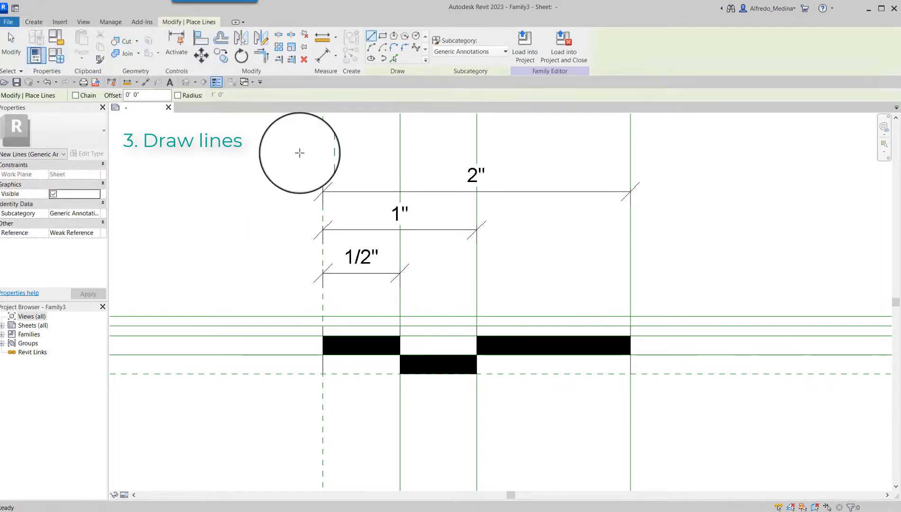
click(323, 326)
click(323, 374)
click(323, 373)
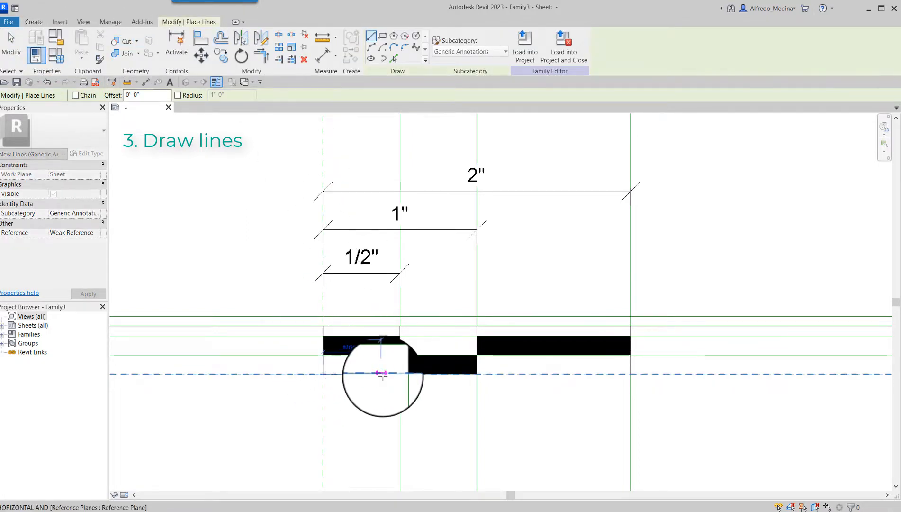
click(400, 374)
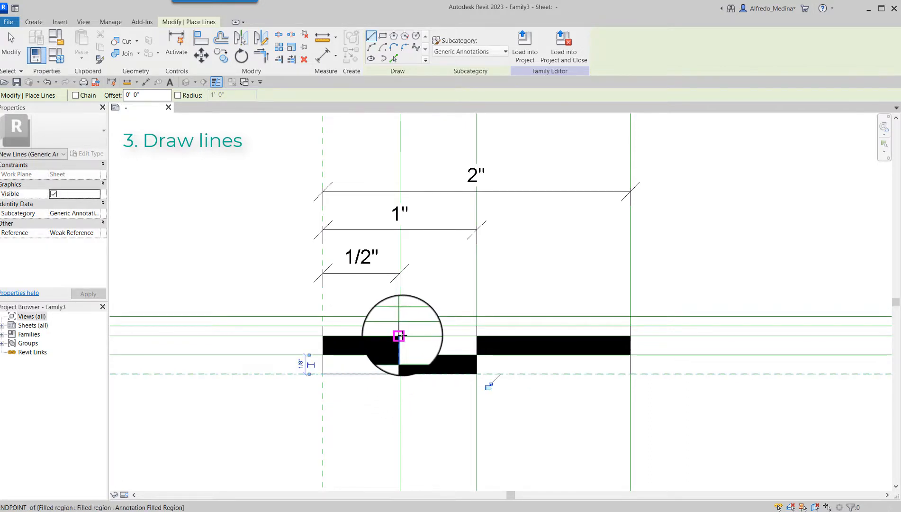
click(400, 336)
click(477, 335)
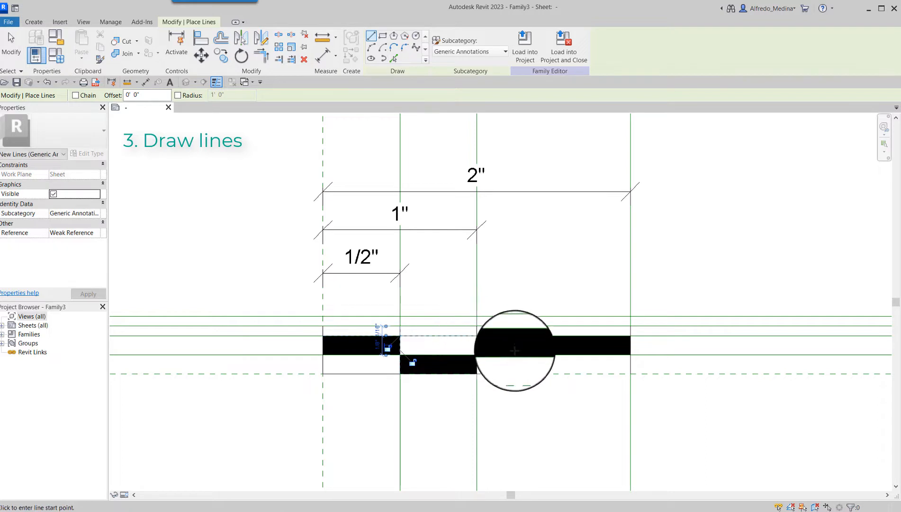
click(477, 374)
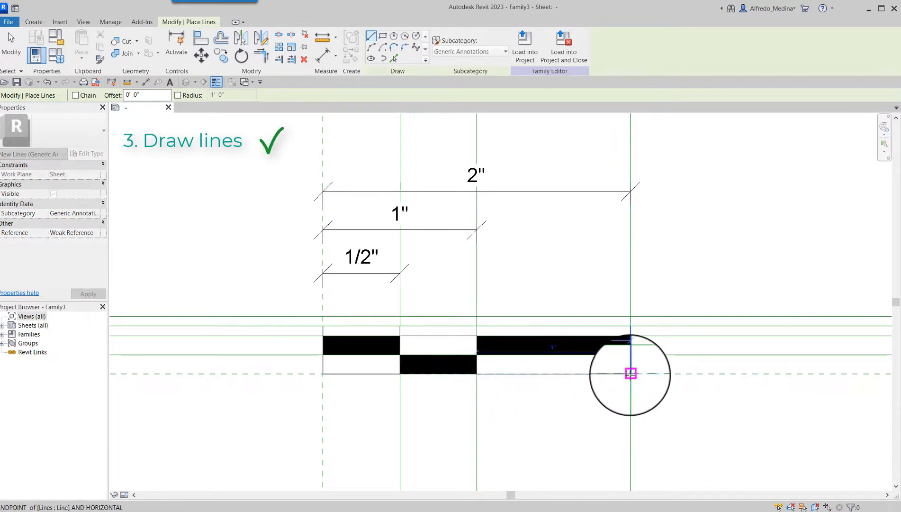
click(630, 374)
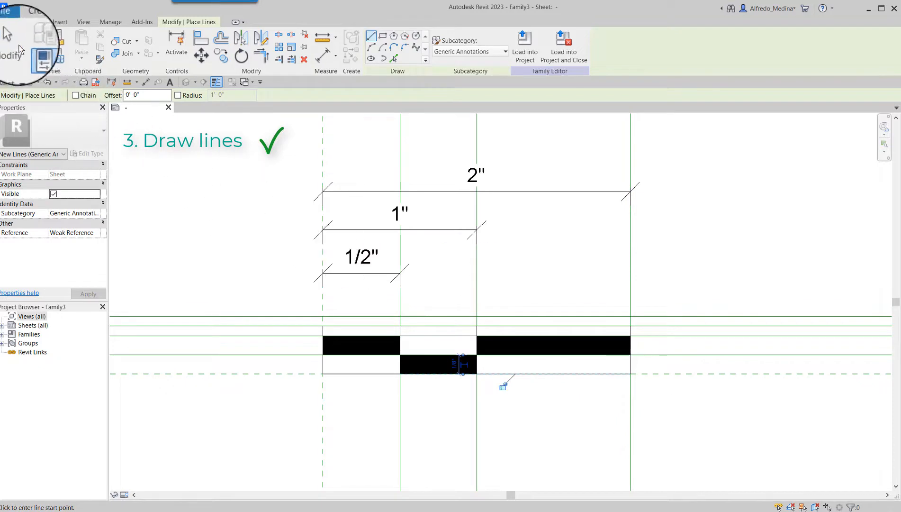
click(10, 45)
- Hide the Dimensions and Reference Lines annotation categories in the view's Visibility/Graphic Overrides
scroll(529, 398, down, 1)
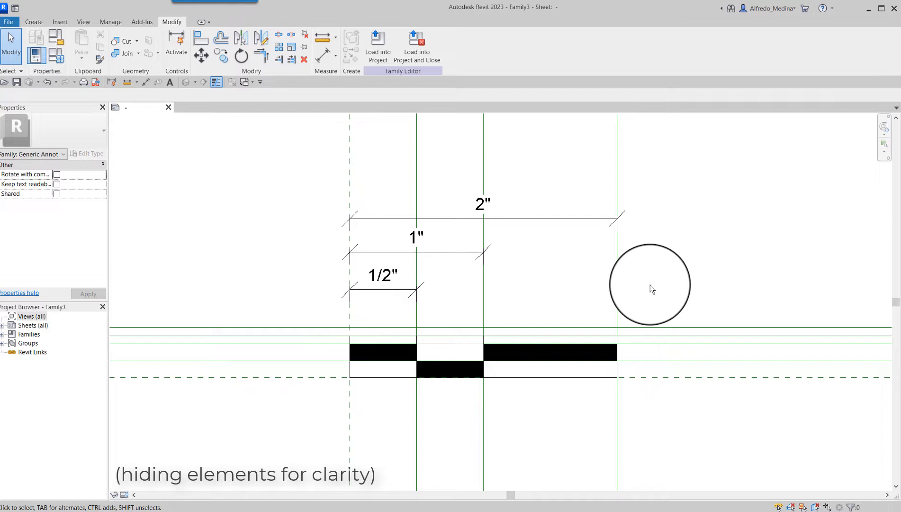
key(v)
key(g)
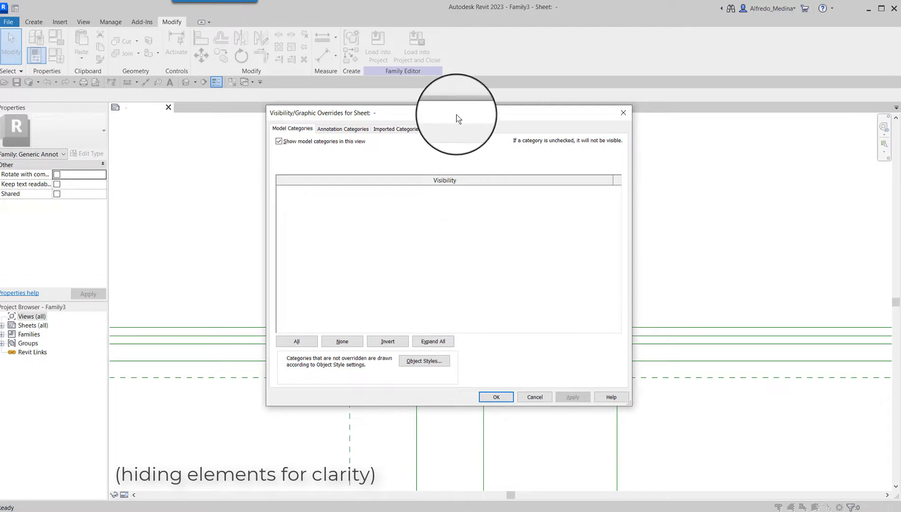
drag(456, 114, 659, 126)
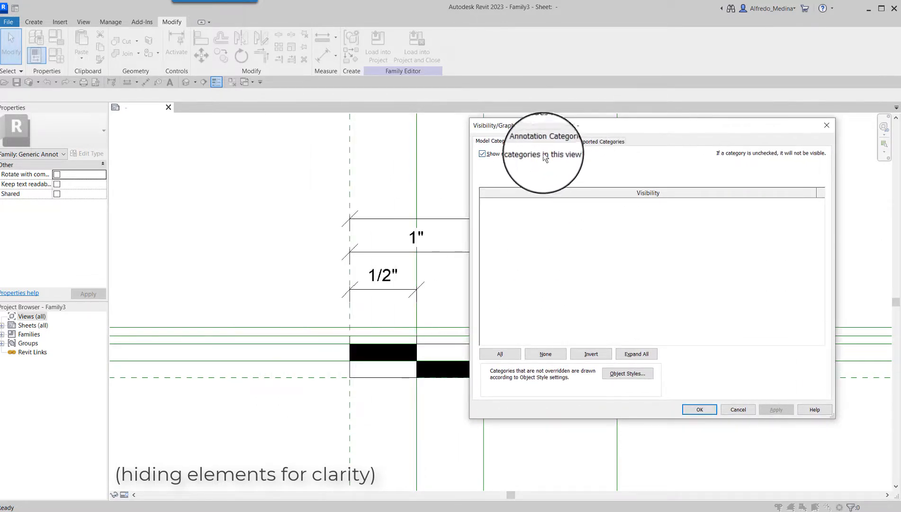
click(545, 142)
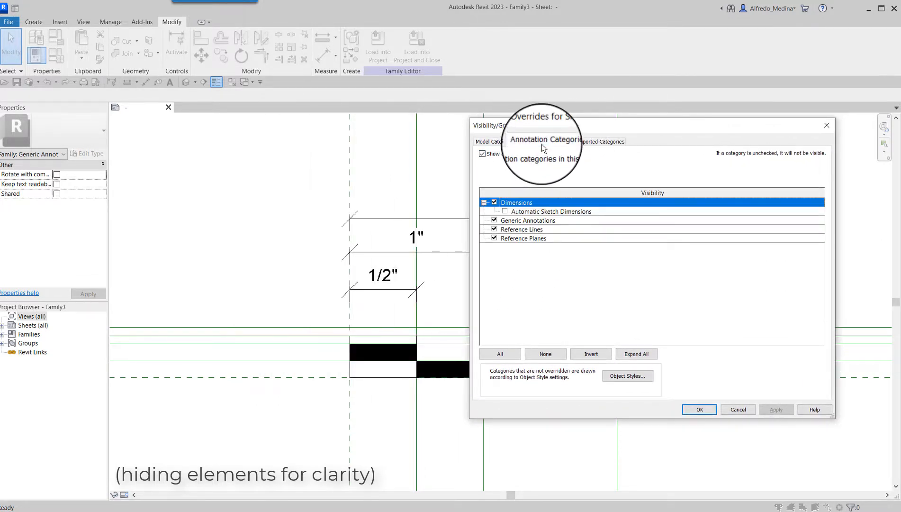
click(494, 203)
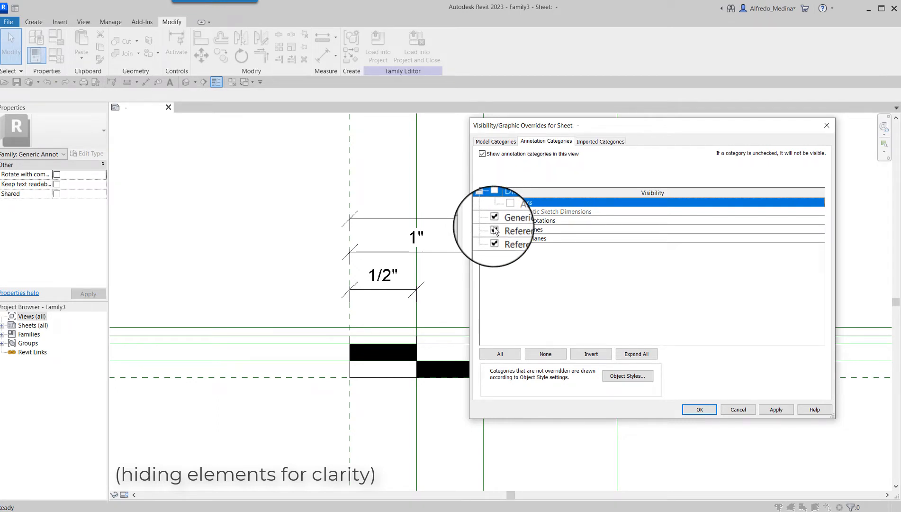
click(494, 229)
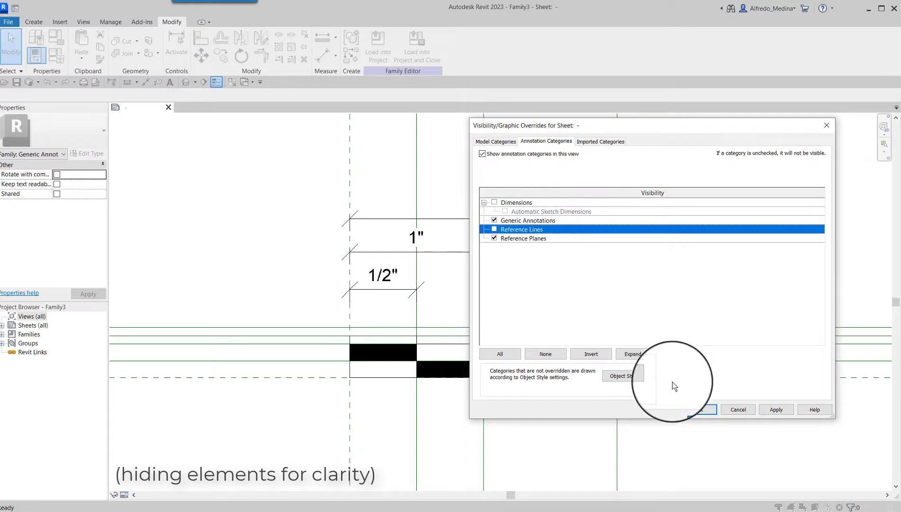
click(699, 413)
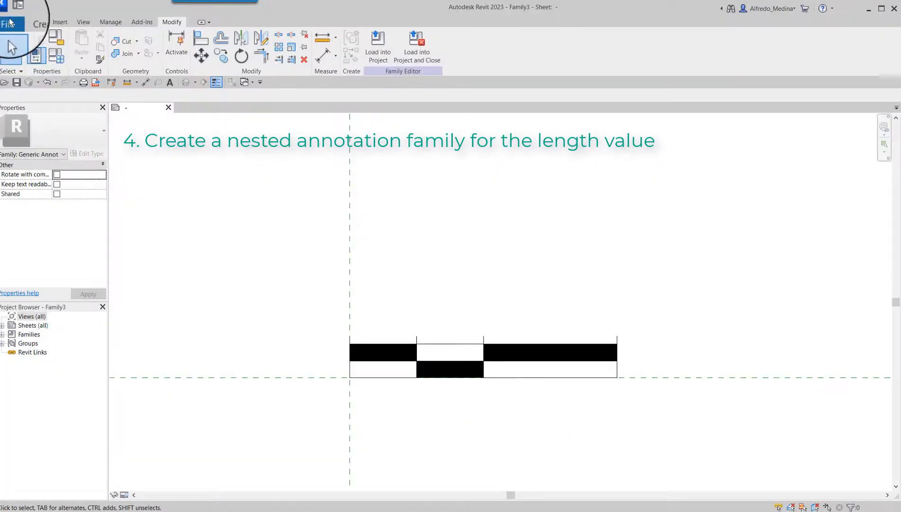
- Create a new family from the Generic Annotation.rft template in the English-Imperial Annotations folder
click(8, 23)
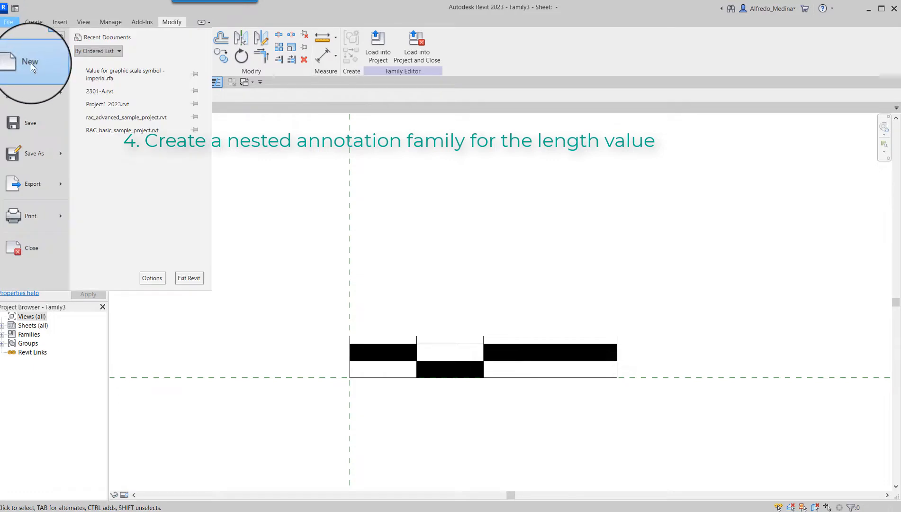
mouse_move(31, 64)
click(100, 88)
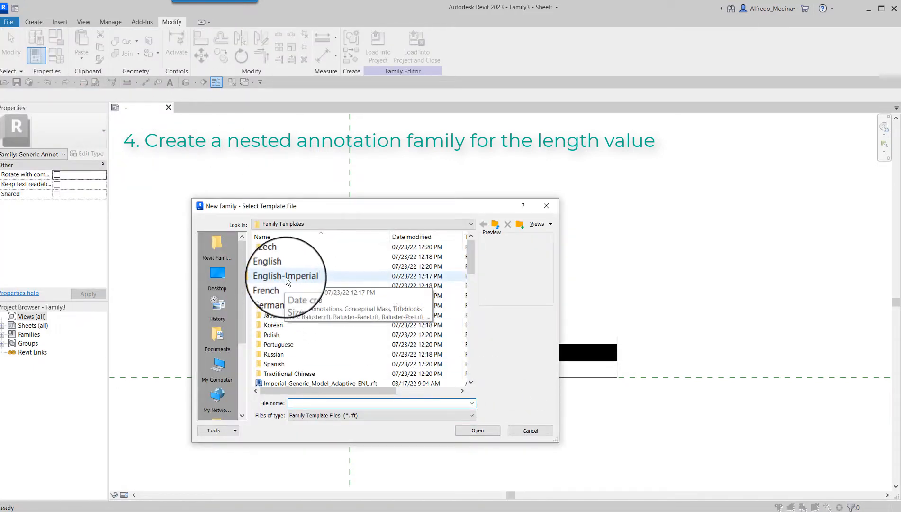
double_click(286, 277)
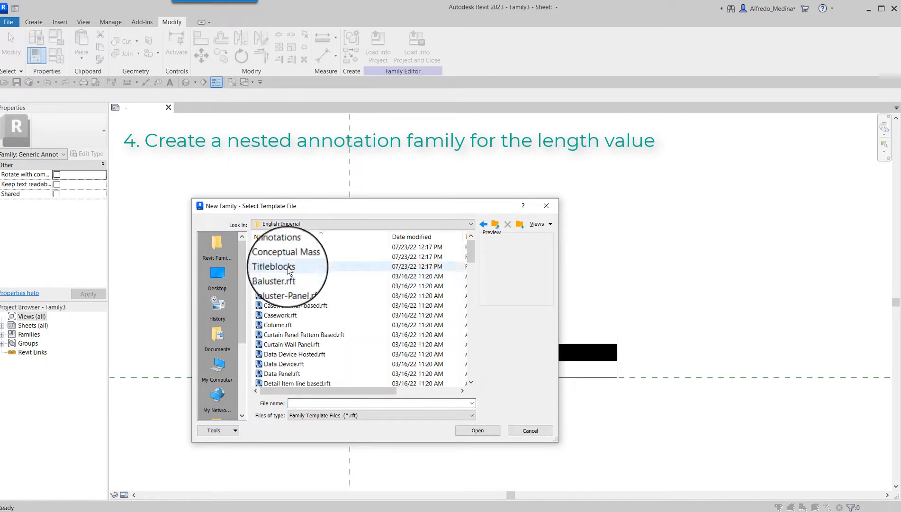
double_click(279, 247)
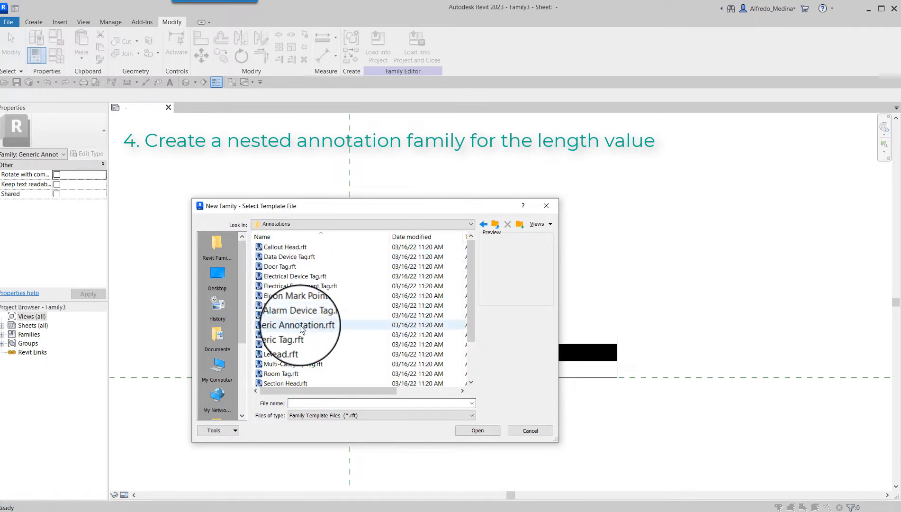
click(300, 326)
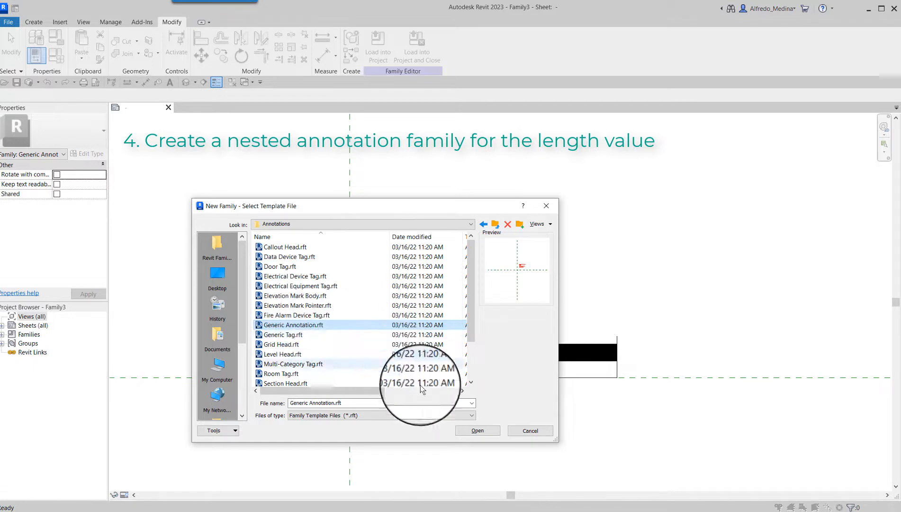
click(478, 431)
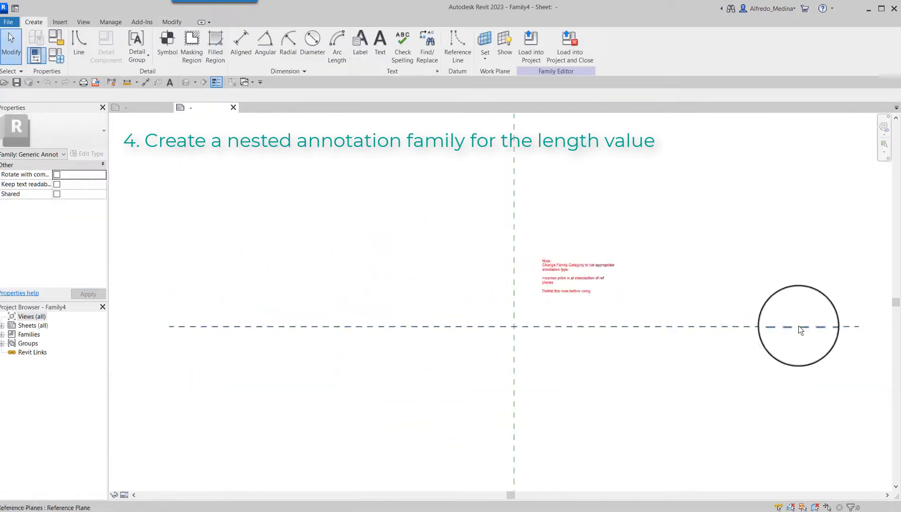
- Delete the template's red instruction note above the reference plane intersection
scroll(543, 275, up, 4)
click(560, 284)
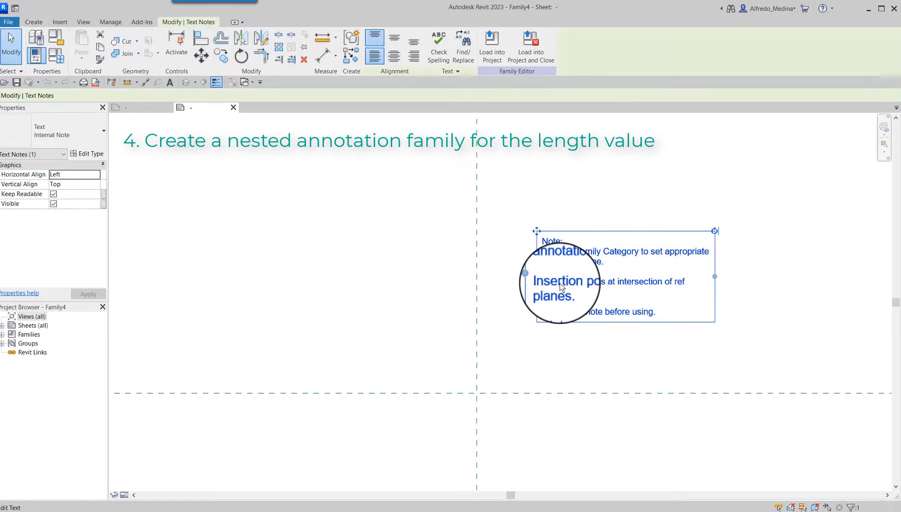
key(Delete)
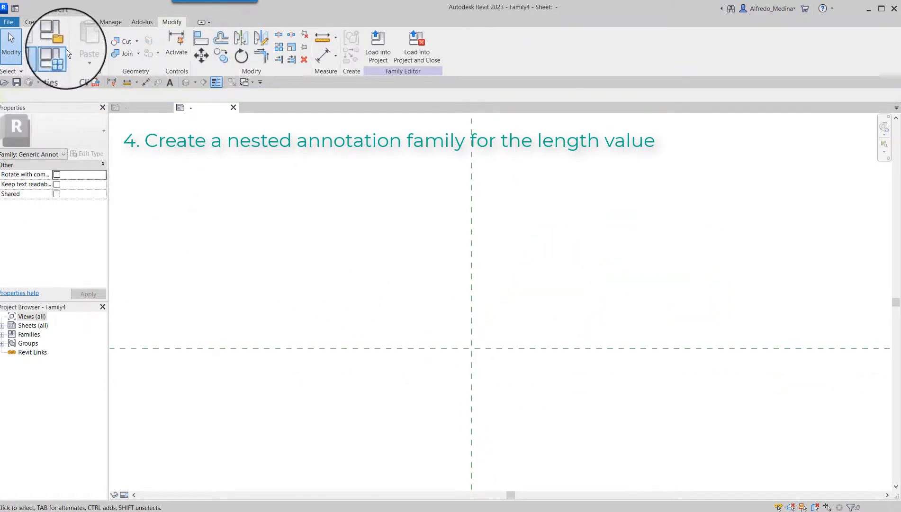
- Place a 3/32" label with centred, middle alignment at the intersection of the two reference planes
click(34, 23)
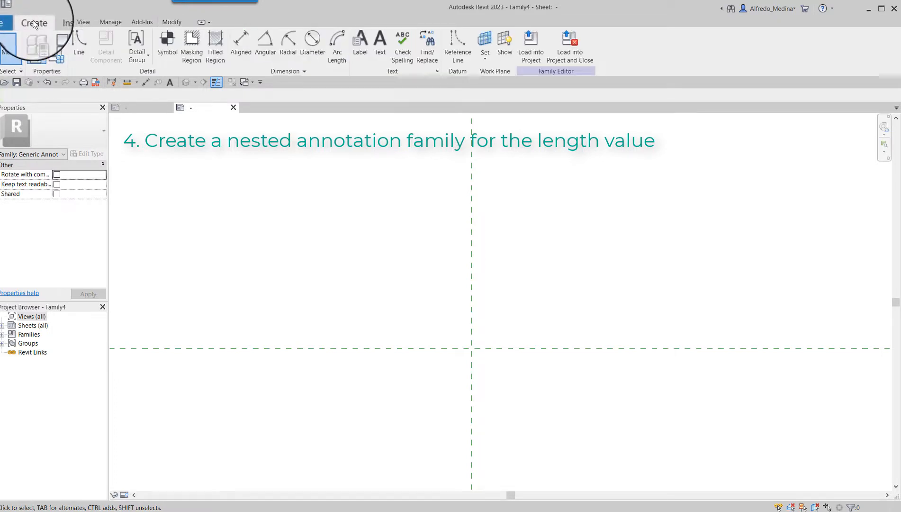
click(361, 51)
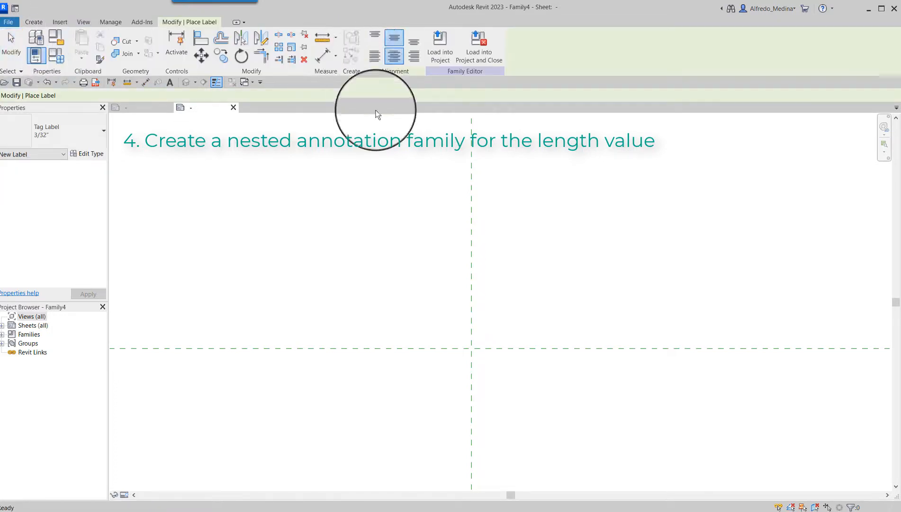
click(470, 350)
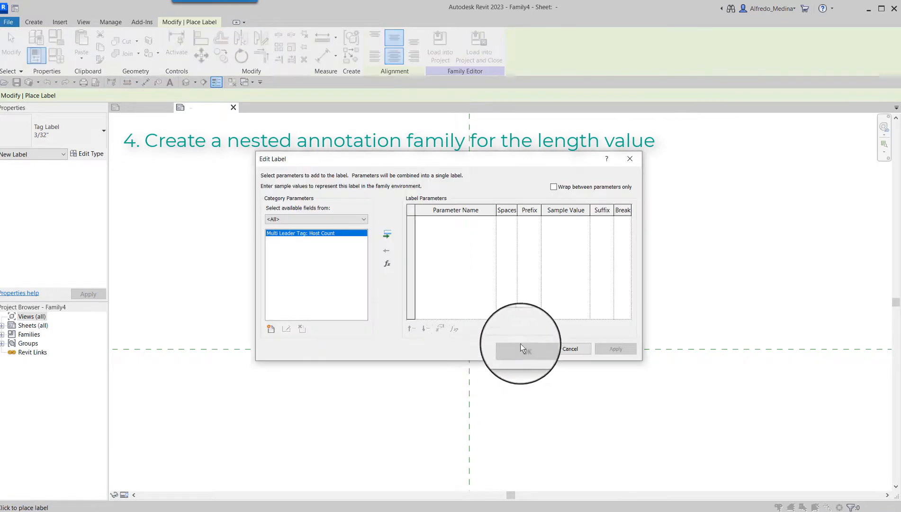
drag(436, 158, 506, 171)
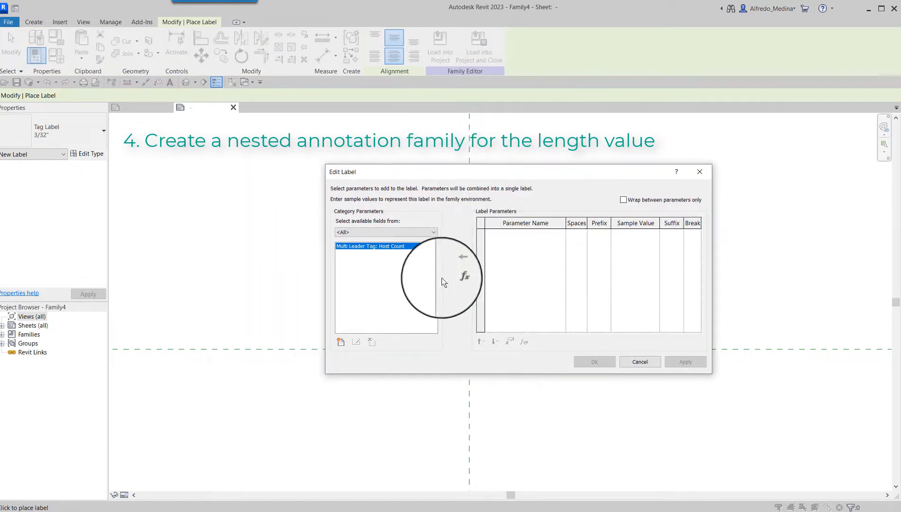
- Create an instance family parameter named Value of type Length, and add it to the label's parameters
click(341, 343)
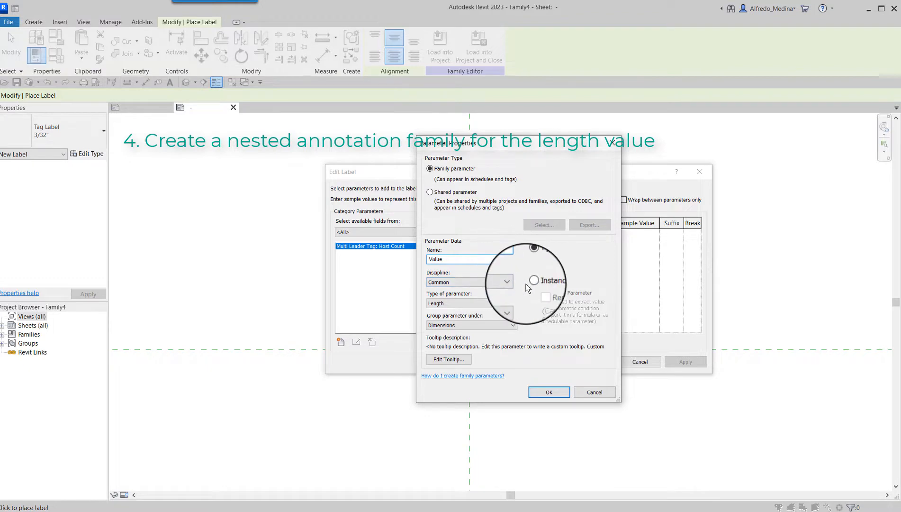
click(532, 282)
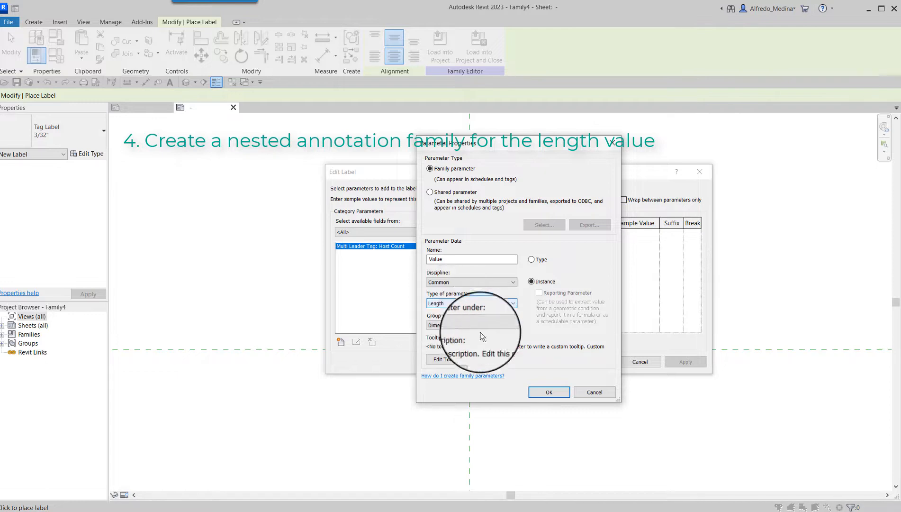
click(550, 393)
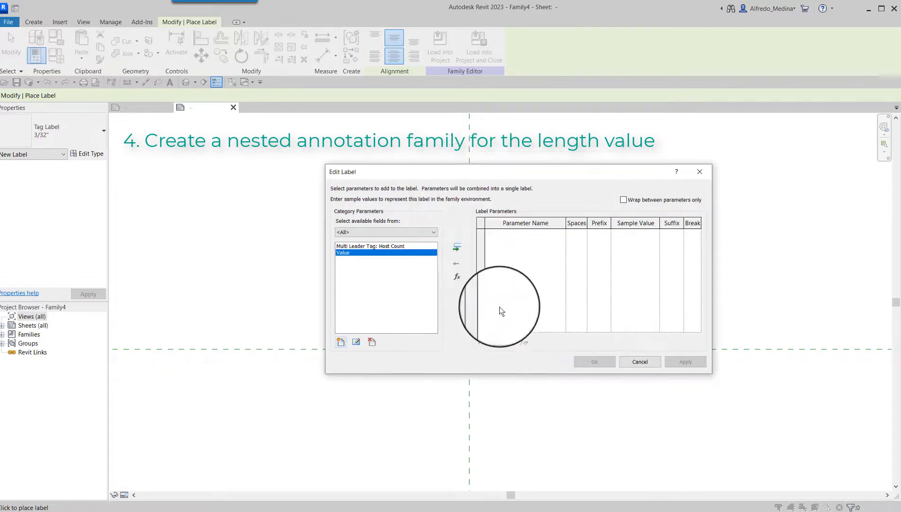
click(450, 250)
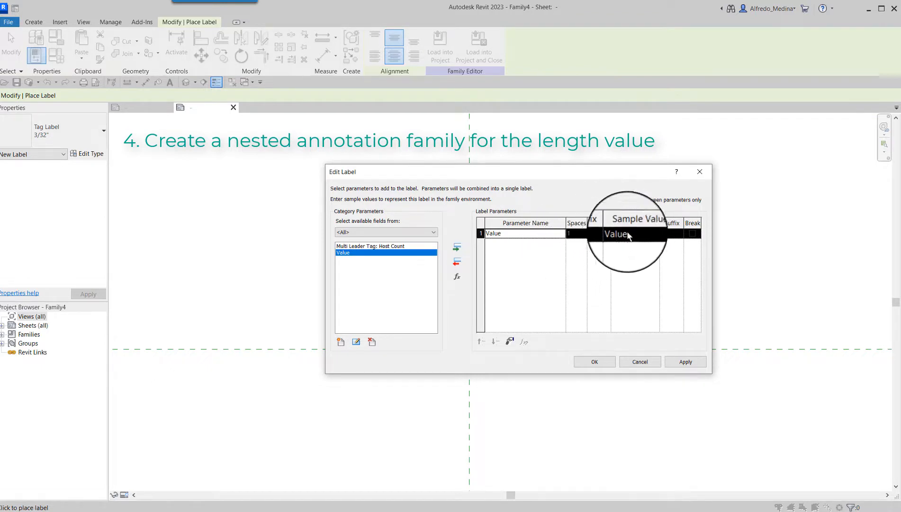
click(594, 362)
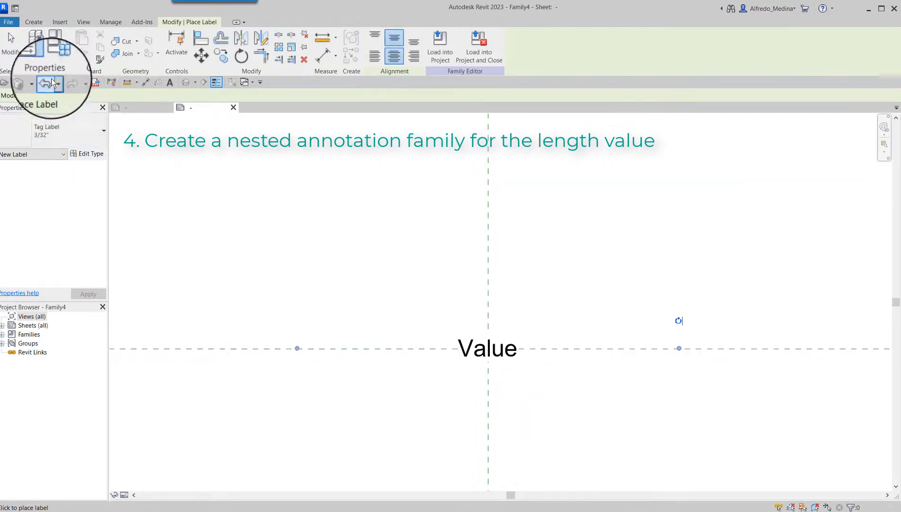
- Narrow the Value label's text box so it fits closely around the text
click(11, 45)
click(467, 353)
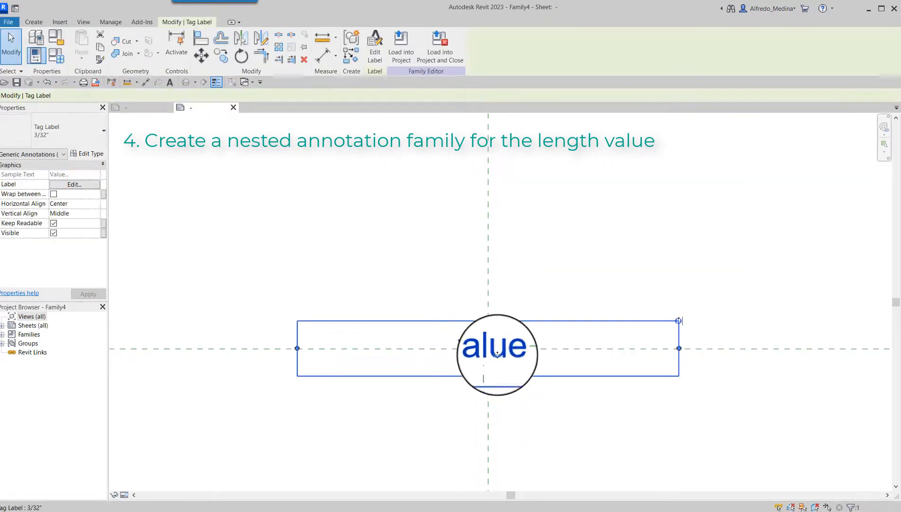
drag(678, 349, 533, 356)
click(534, 406)
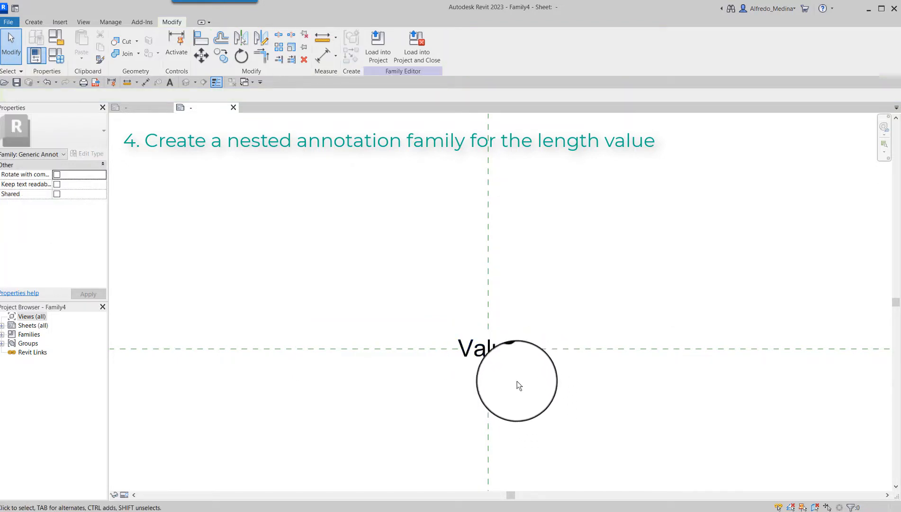
scroll(507, 407, up, 1)
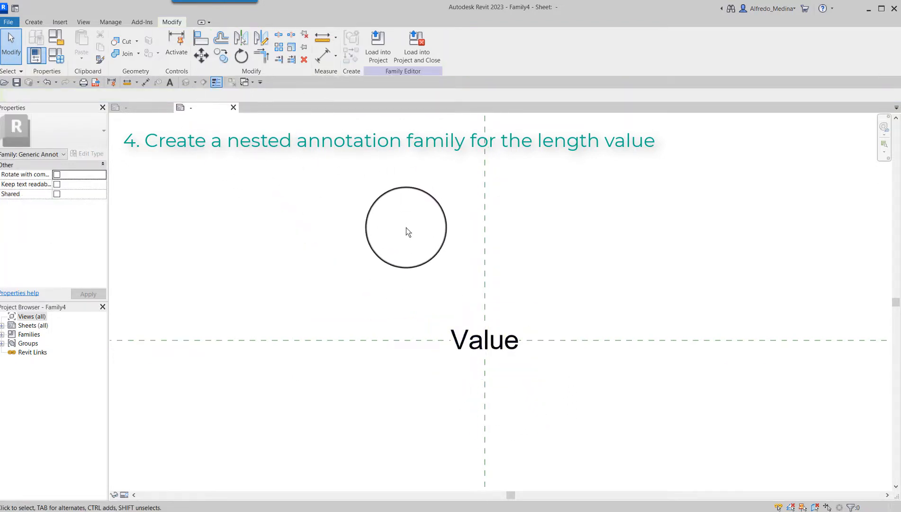
- Set the Length format in the family's project units to suppress 0 feet
click(113, 23)
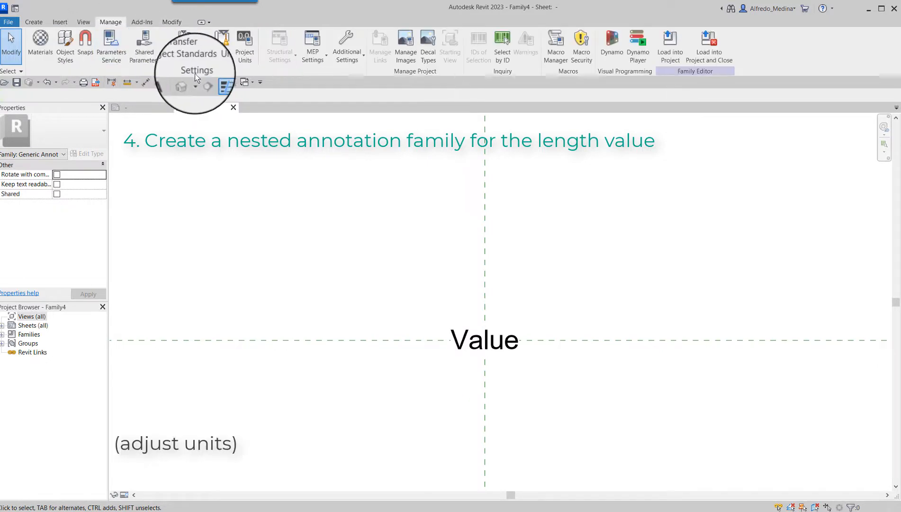
click(244, 56)
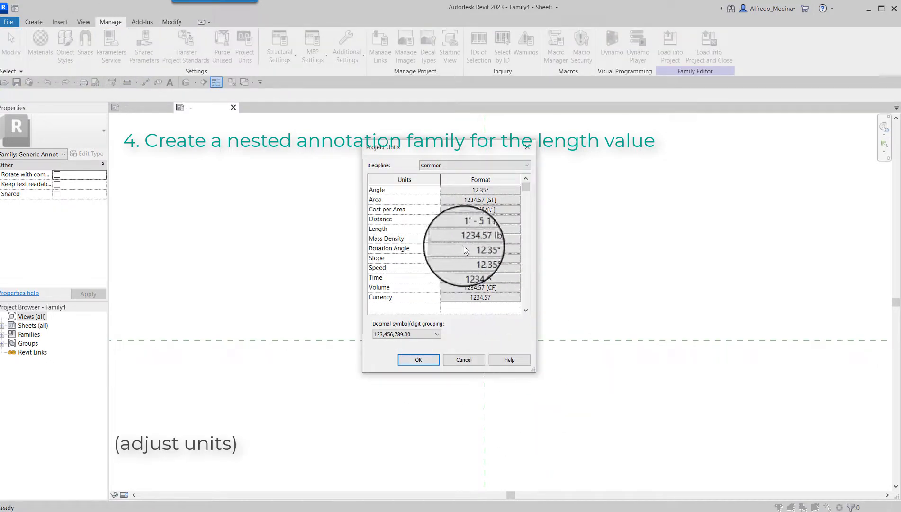
drag(472, 153, 703, 206)
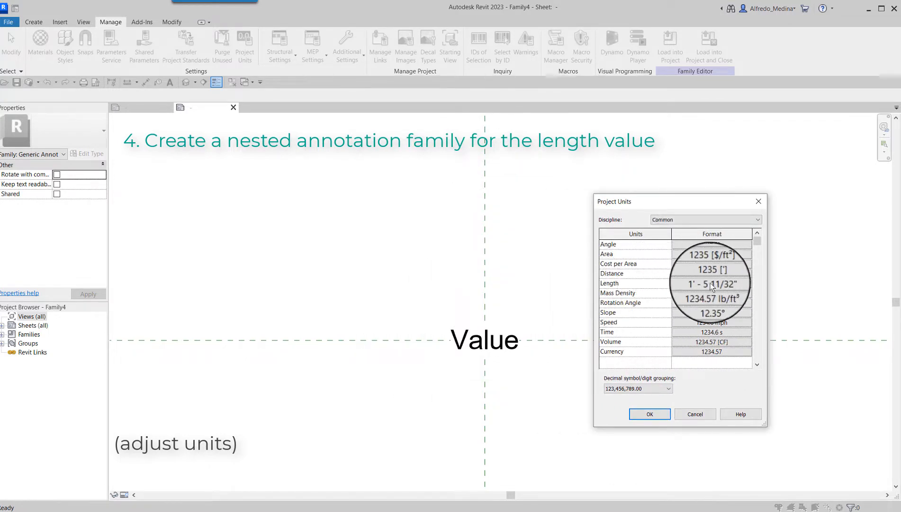
click(739, 283)
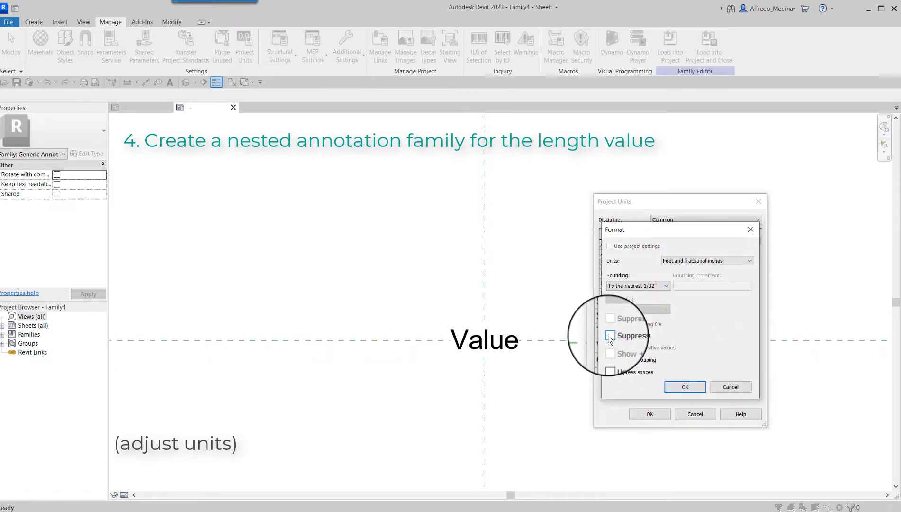
click(685, 387)
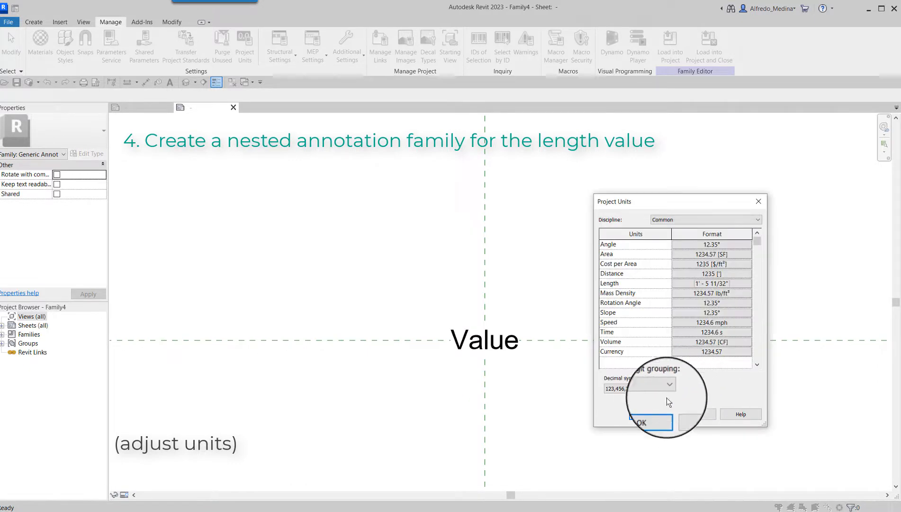
click(649, 415)
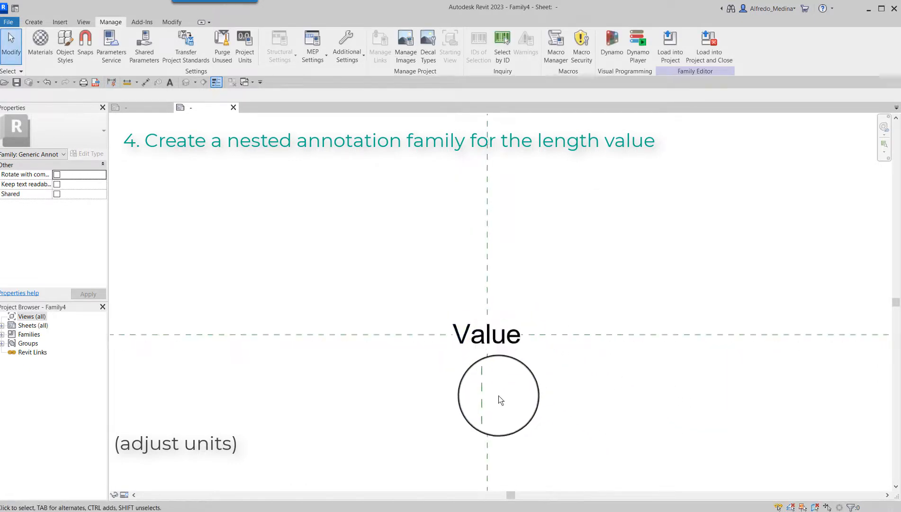
- Load the label family into the graphic scale family and close it, saving it as Value for graphic scale symbol - imperial.rfa over the existing file
scroll(500, 399, up, 1)
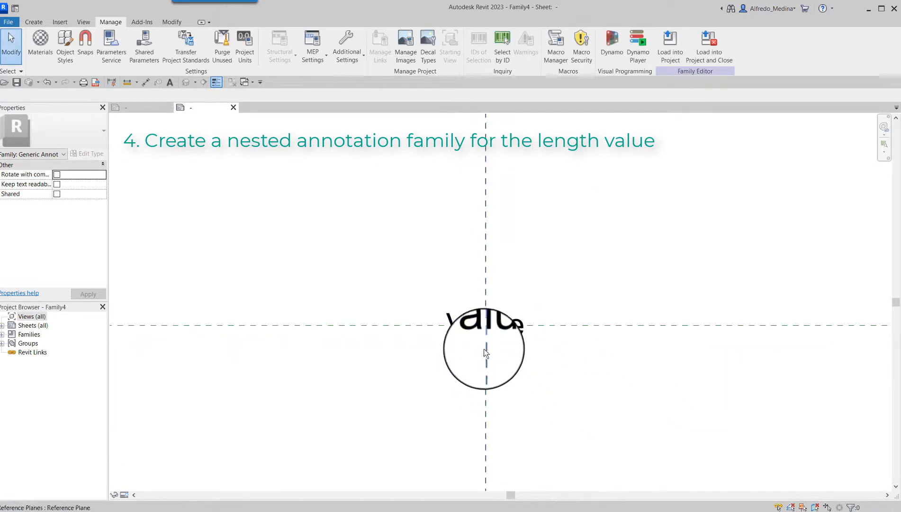
click(713, 60)
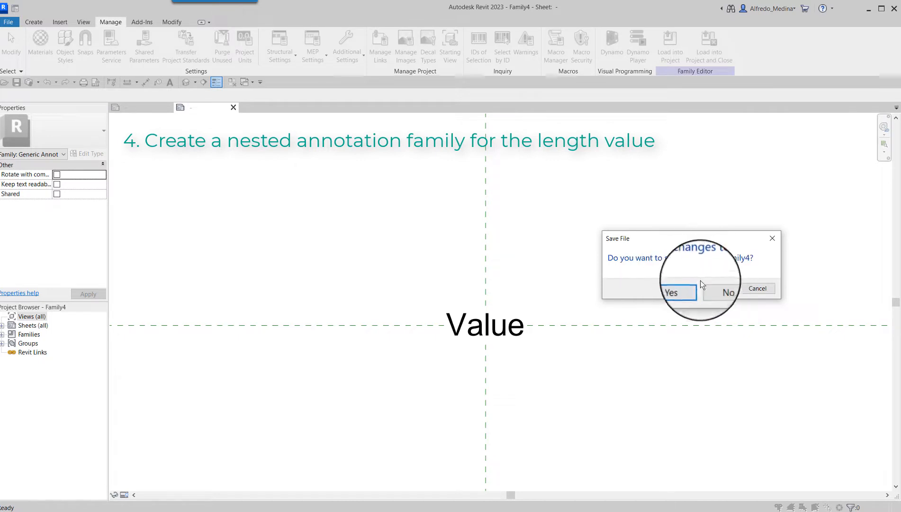
click(679, 289)
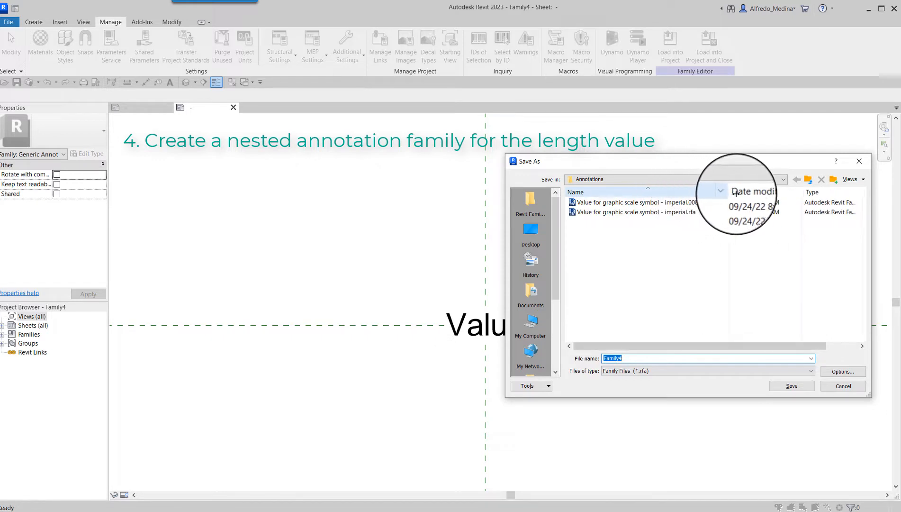
double_click(689, 191)
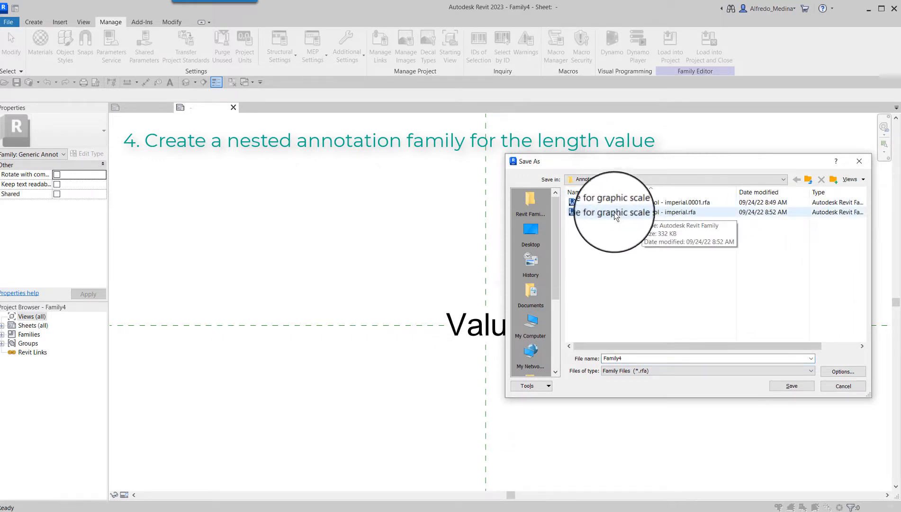
click(599, 212)
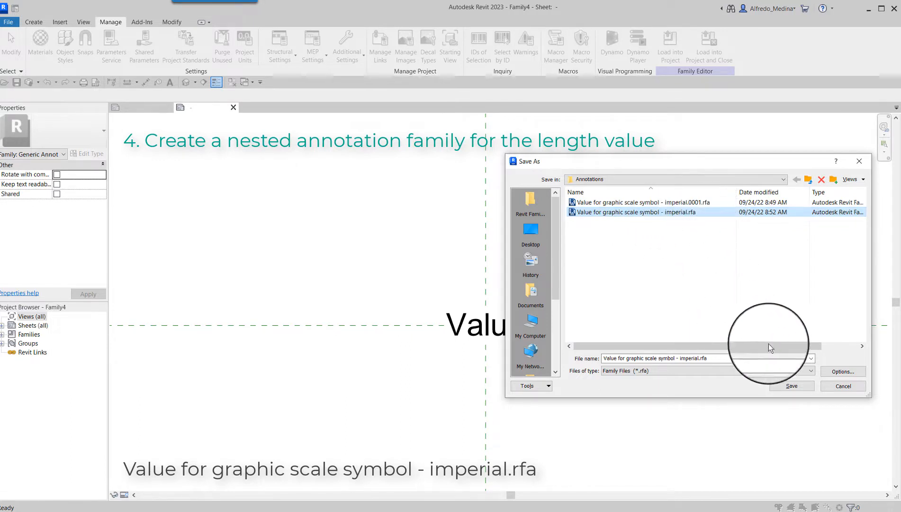
click(790, 386)
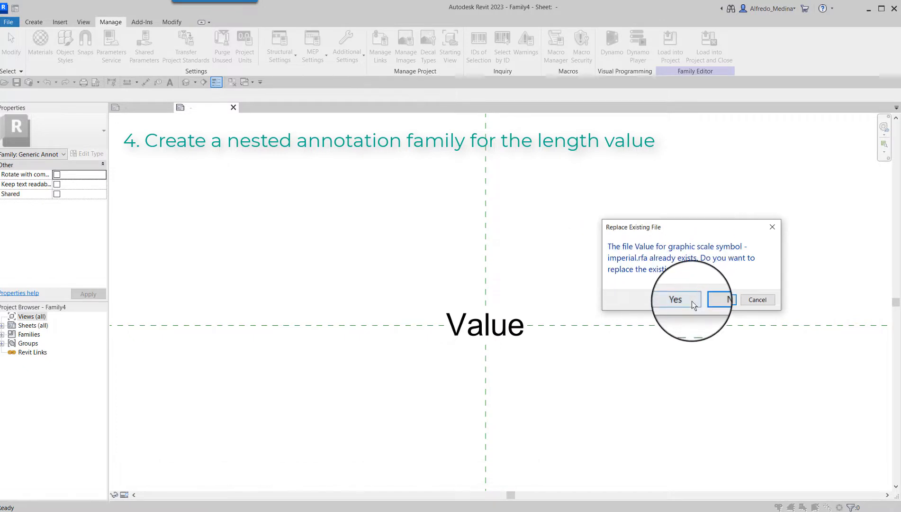
click(679, 300)
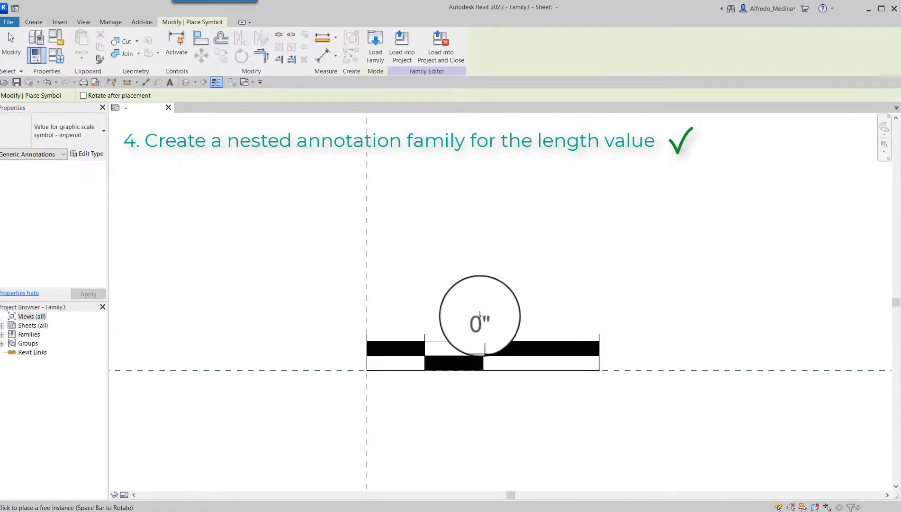
- Place one instance of the nested length value symbol in empty space beyond the lower right end of the scale bar
scroll(480, 315, up, 3)
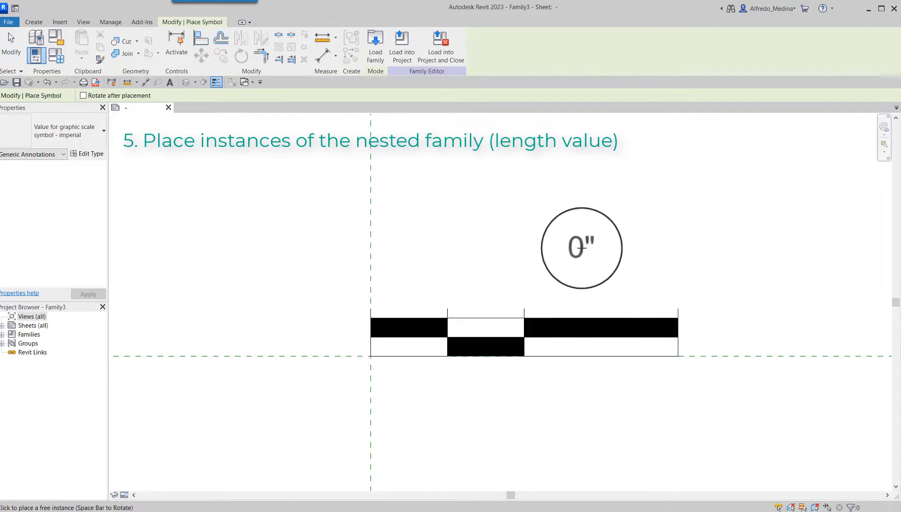
click(748, 389)
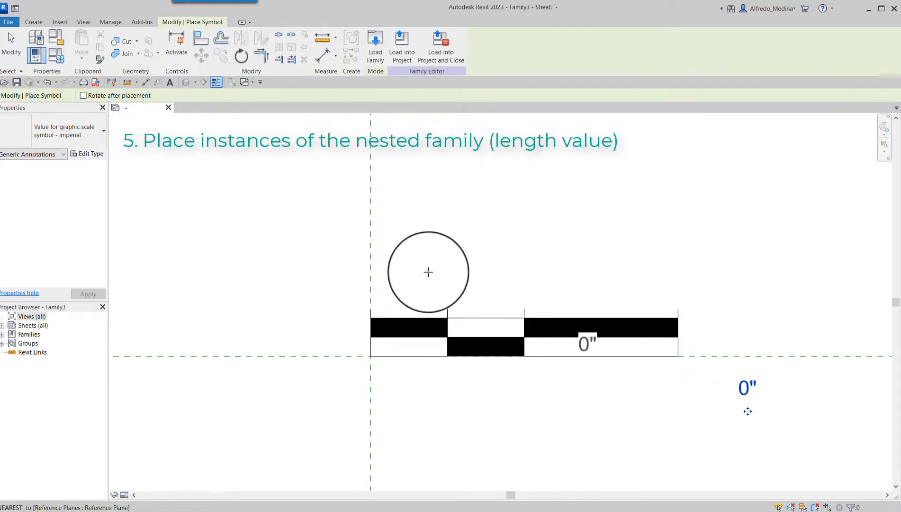
click(11, 43)
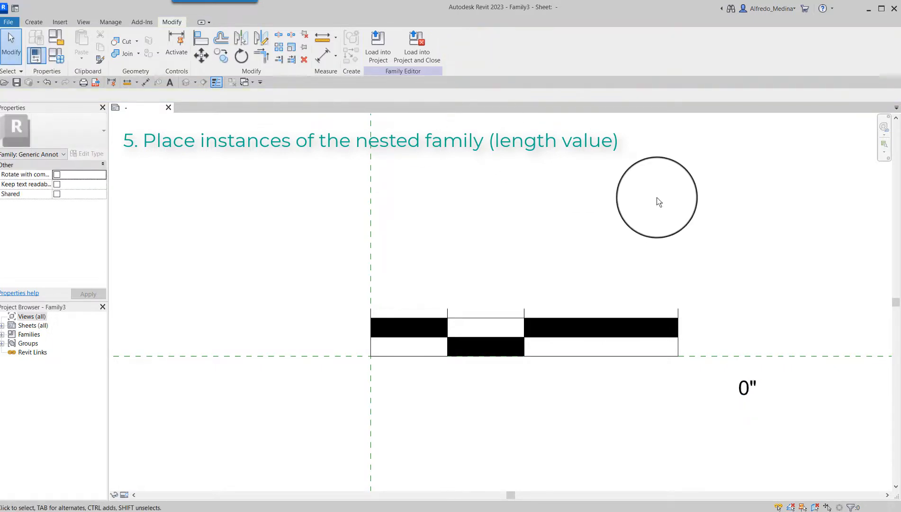
- Turn on the visibility of the Reference Lines annotation category in this view
key(v)
key(g)
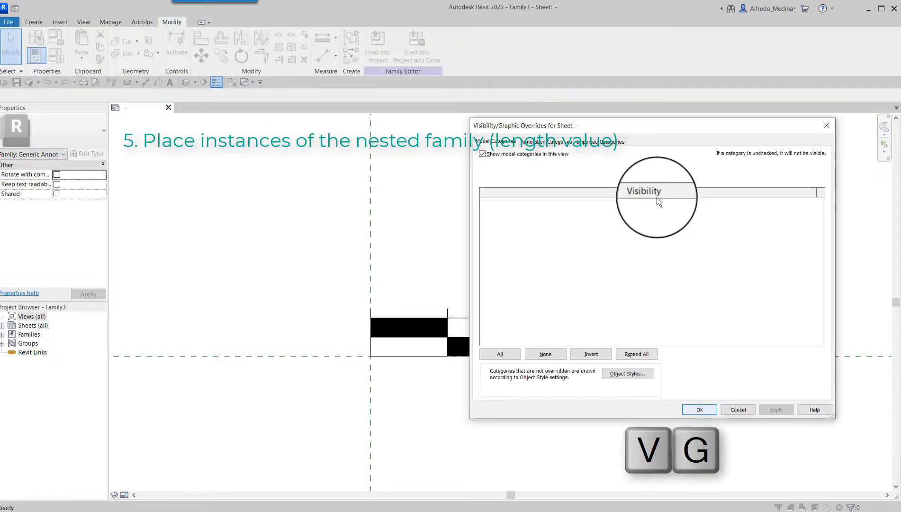
click(550, 142)
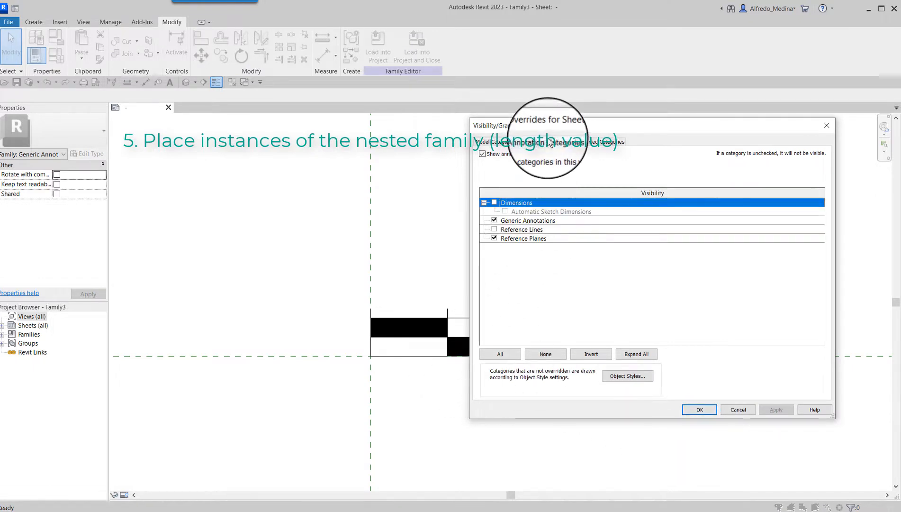
click(495, 229)
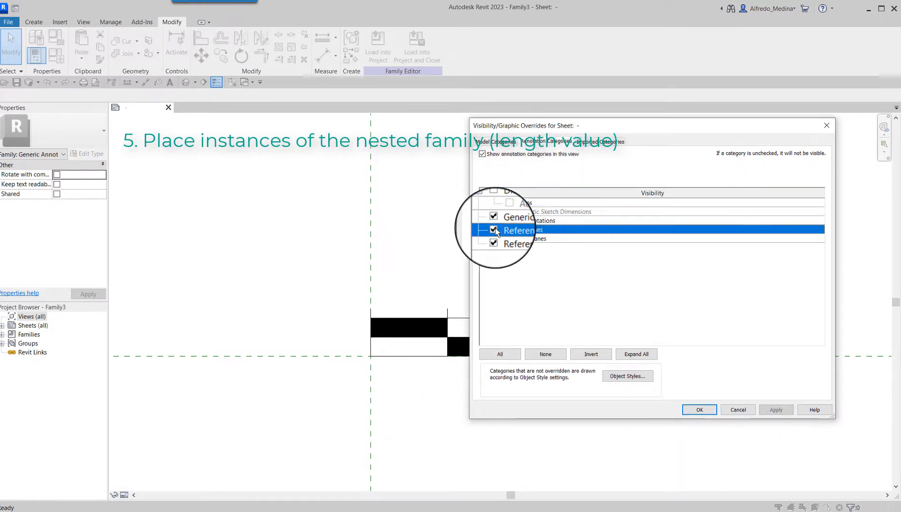
click(699, 410)
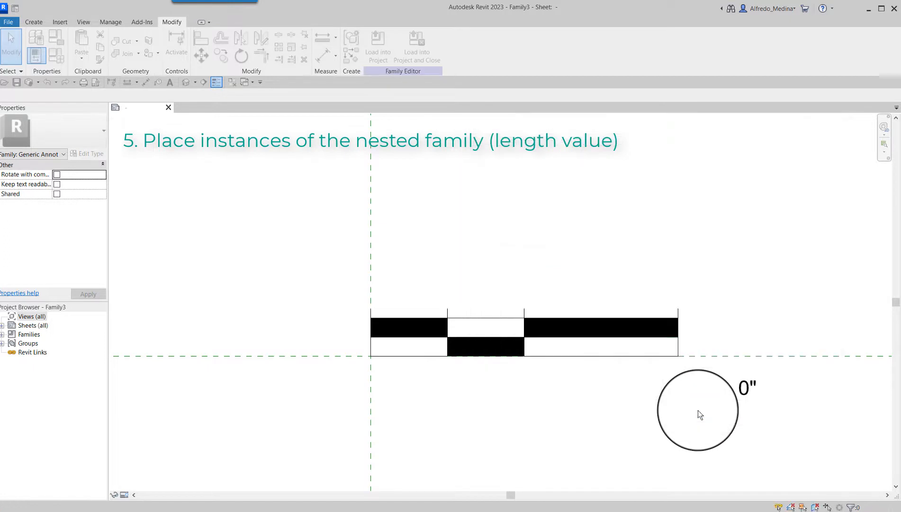
- Move the value symbol near the bar's upper right end and align it to the uppermost horizontal and rightmost vertical reference lines
click(747, 396)
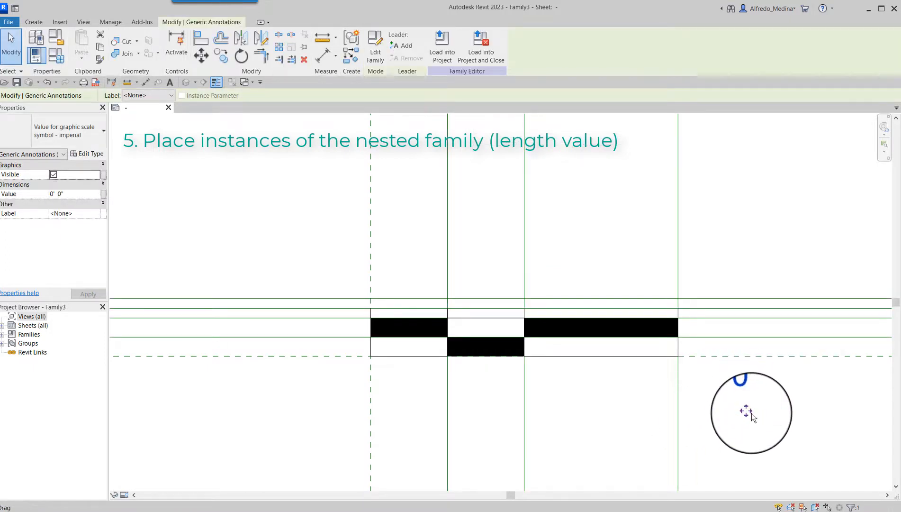
drag(749, 411, 720, 301)
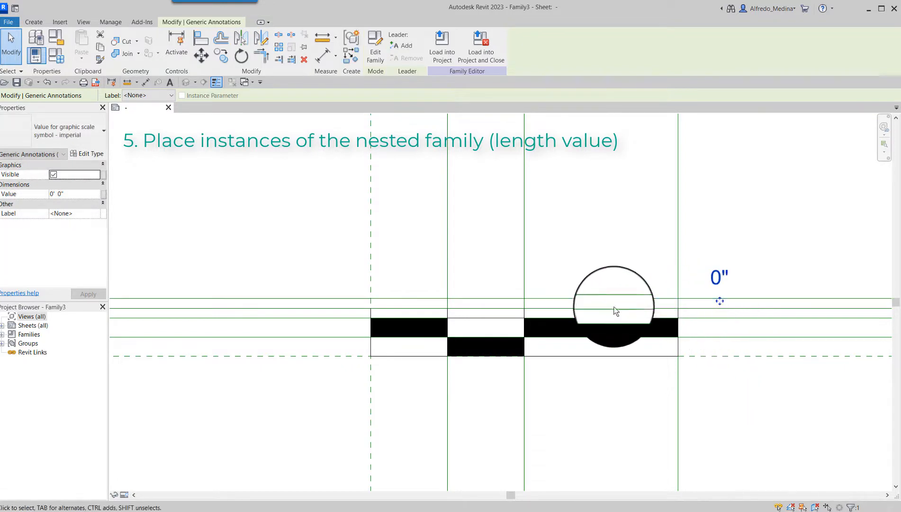
click(202, 40)
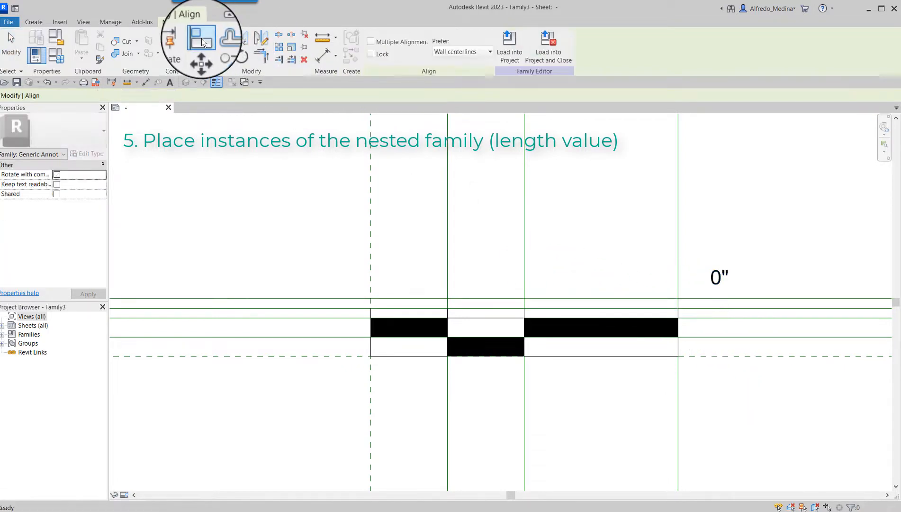
click(663, 302)
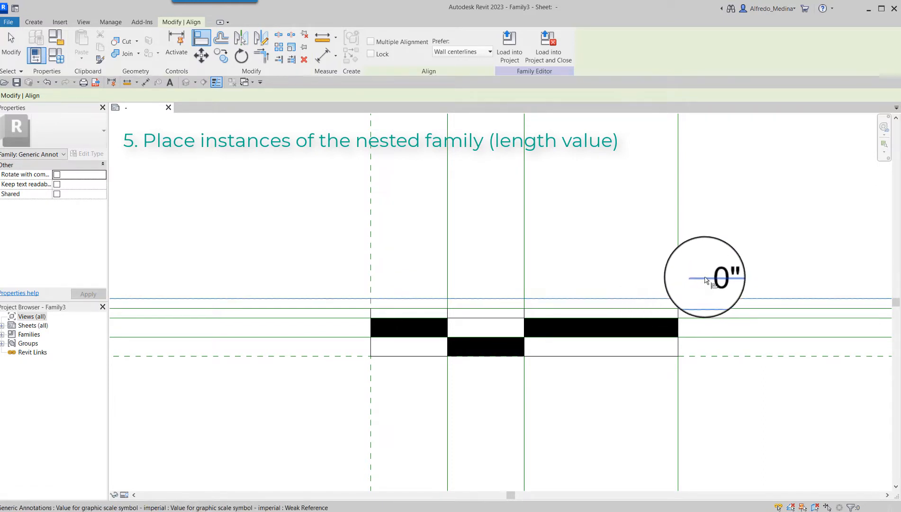
click(705, 280)
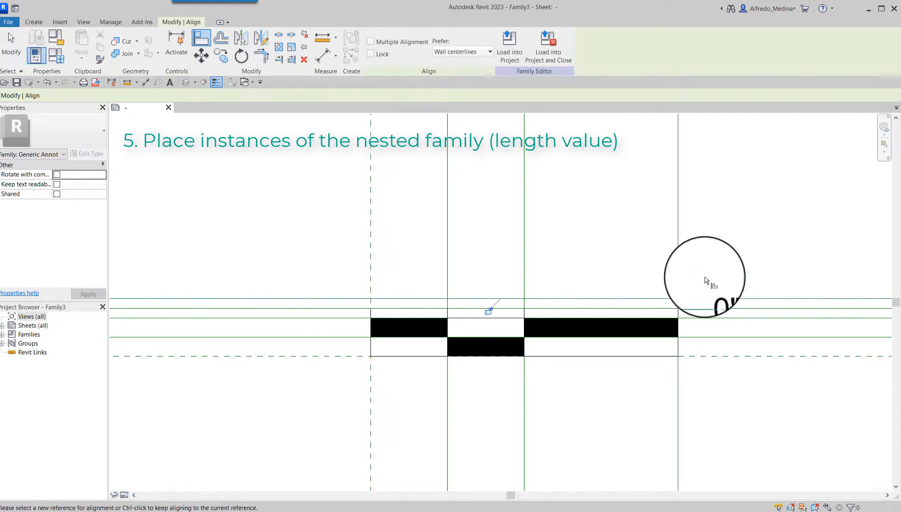
click(679, 272)
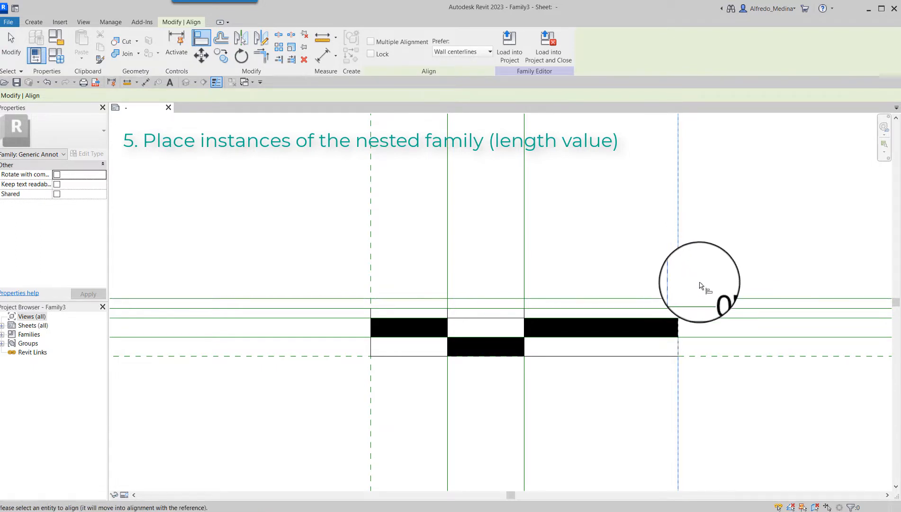
click(719, 313)
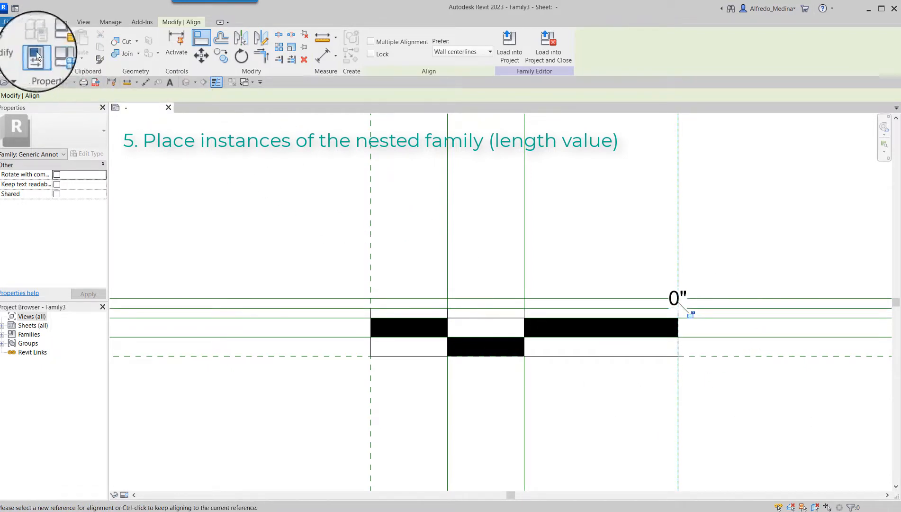
click(14, 49)
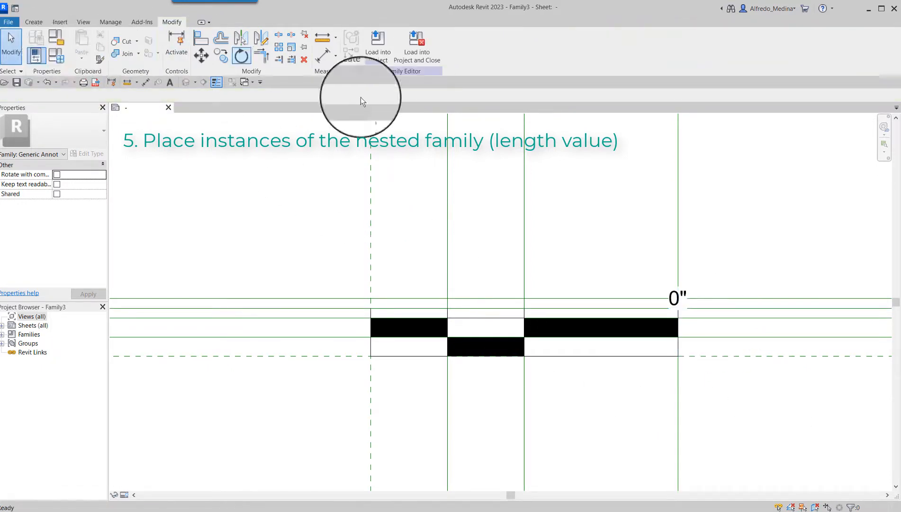
- Copy the value symbol with the Multiple option onto the two intermediate vertical reference lines above the scale bar
click(675, 297)
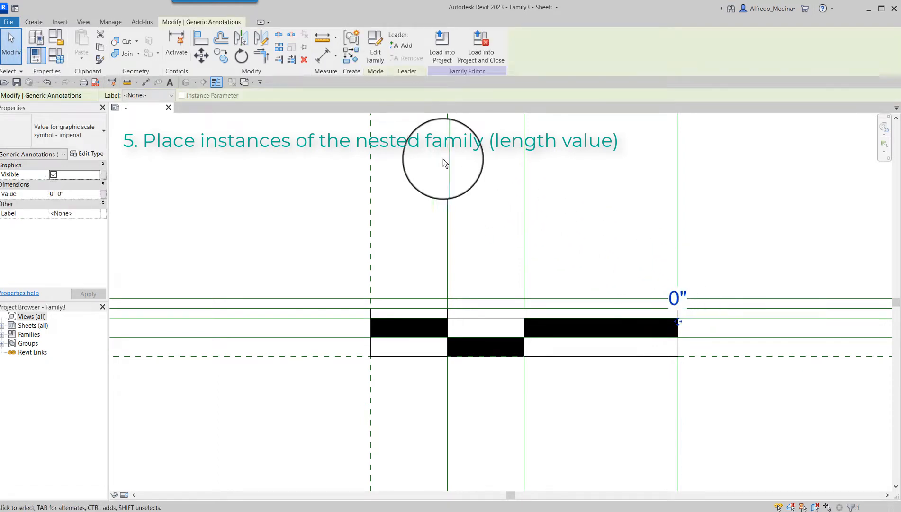
click(223, 55)
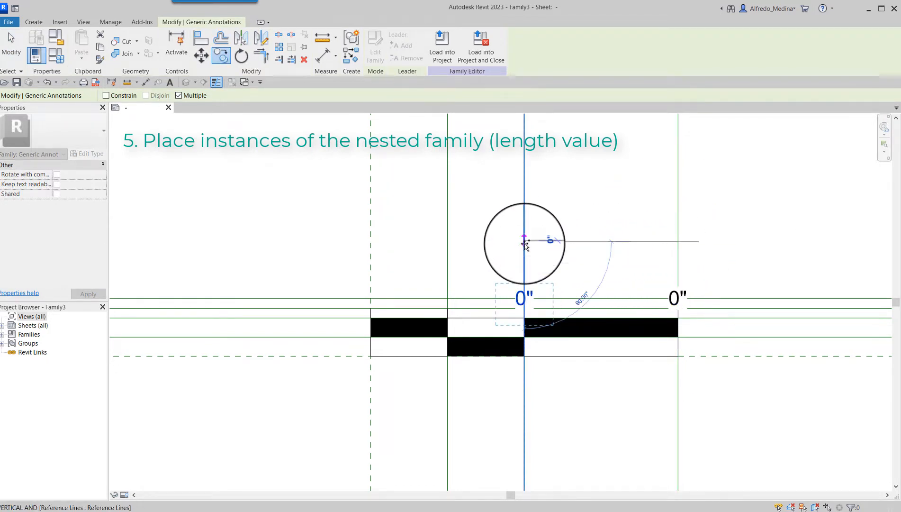
click(525, 243)
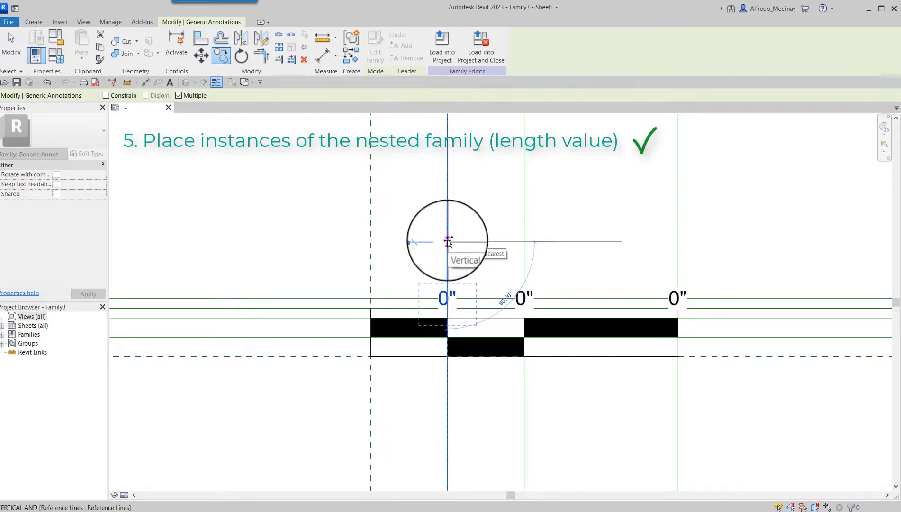
click(448, 242)
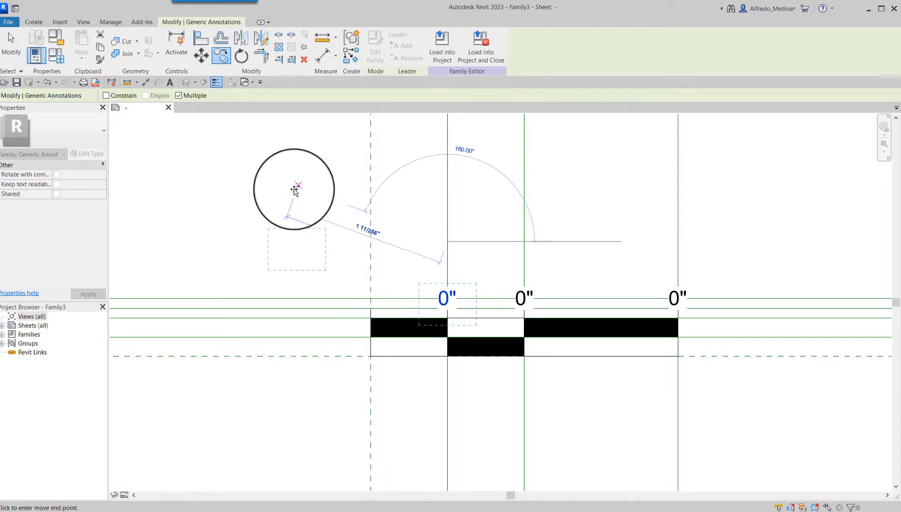
click(10, 45)
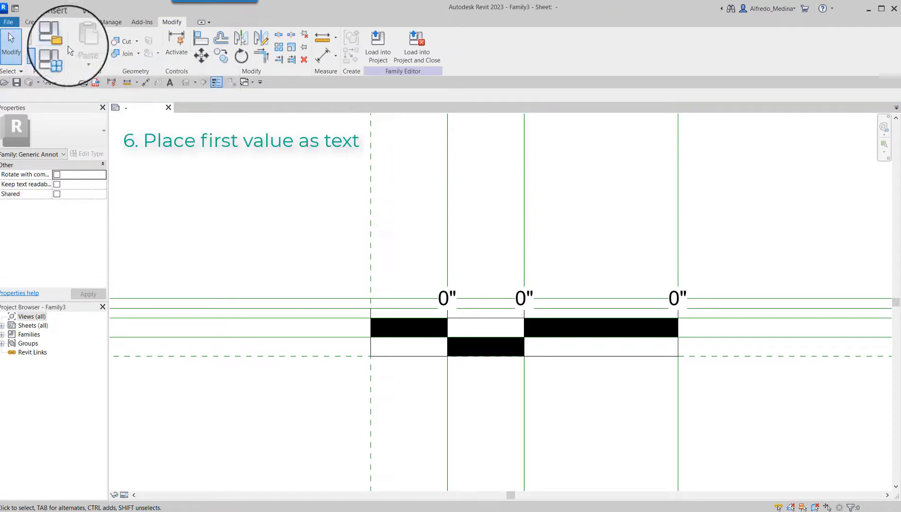
- Place a 3/32" text note reading 0 above the left end of the scale bar
click(34, 22)
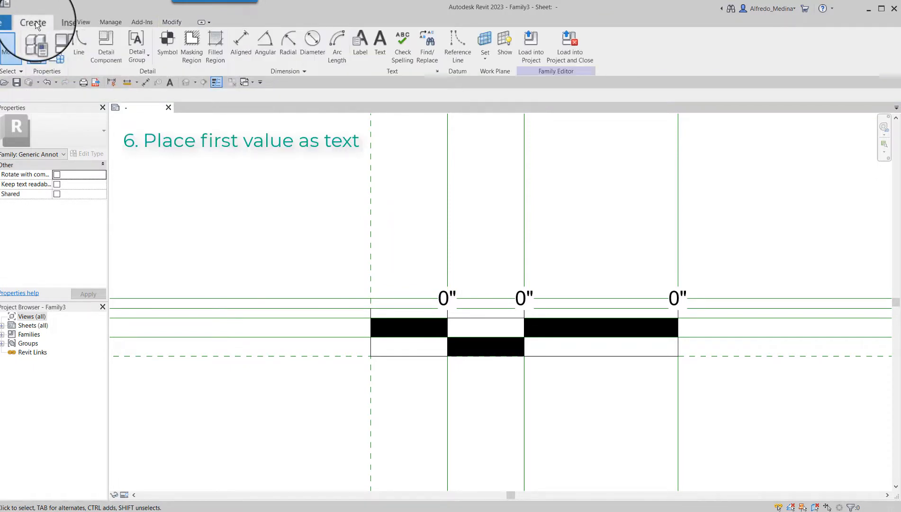
click(379, 45)
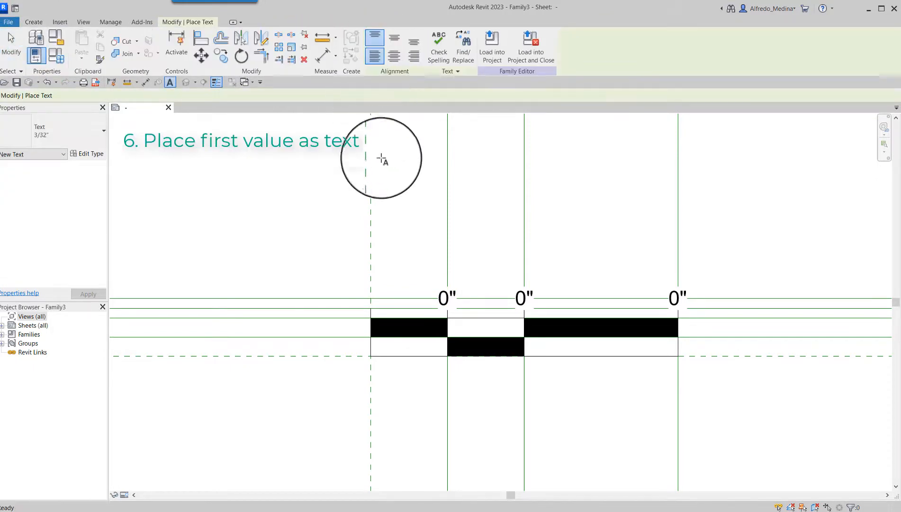
click(370, 296)
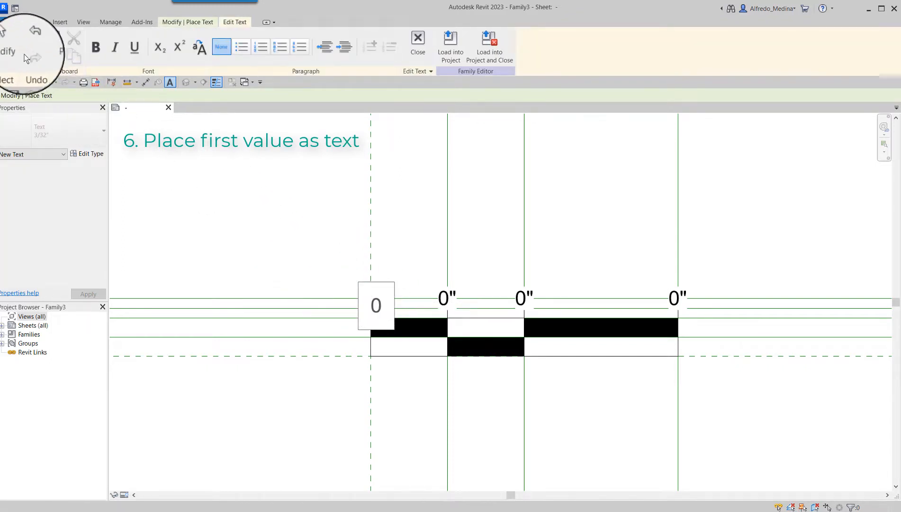
click(11, 51)
- Nudge the 0 text note up and left until it is centred on the vertical reference plane and level with the other values
scroll(374, 297, up, 3)
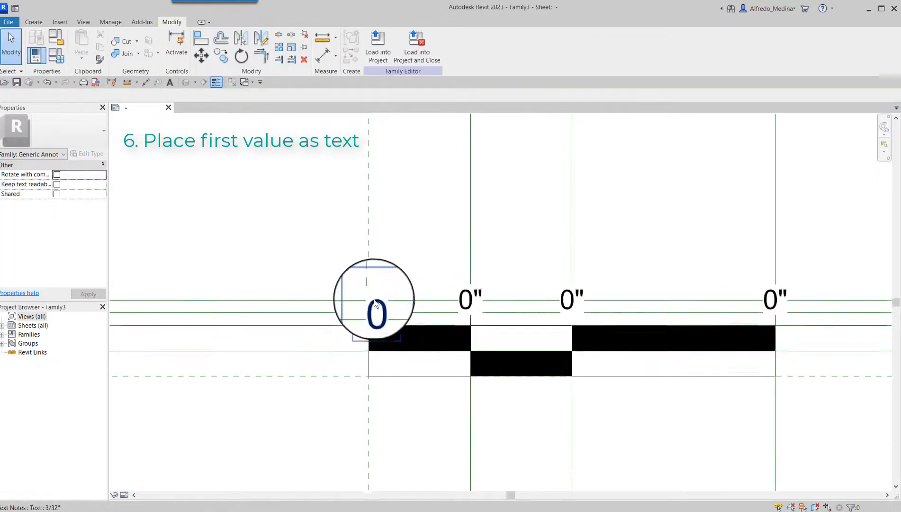
click(375, 313)
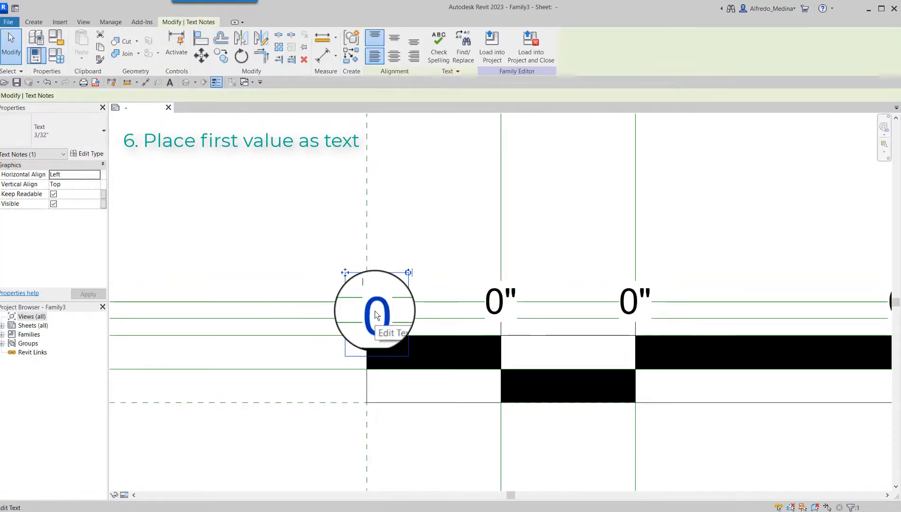
key(Up)
key(Up)
key(Up)
key(Up)
key(Up)
key(Up)
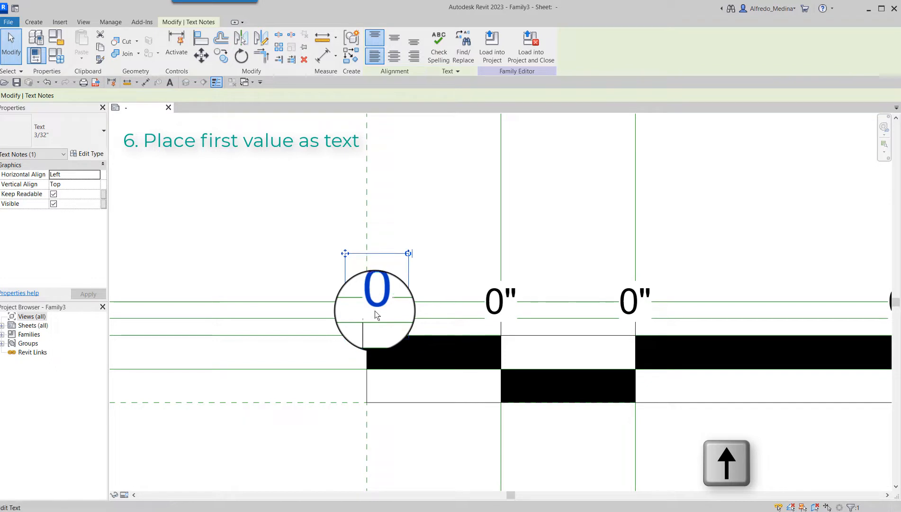
key(Left)
key(Left)
key(Down)
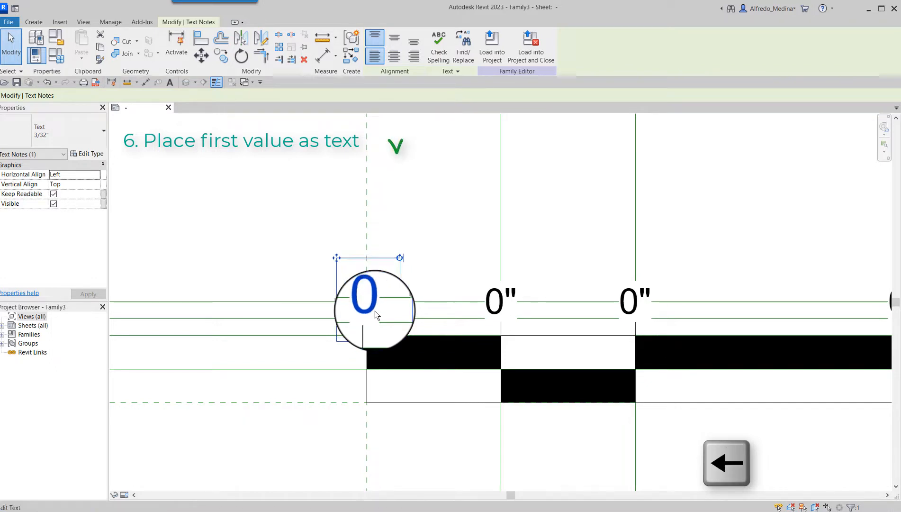
click(311, 351)
scroll(311, 347, down, 4)
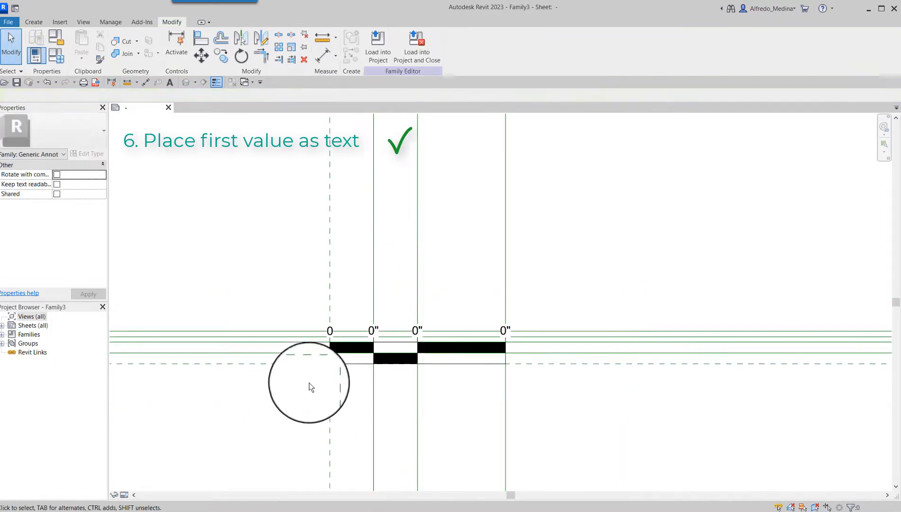
- Turn off the visibility of the Reference Lines annotation category in this view
scroll(484, 396, up, 2)
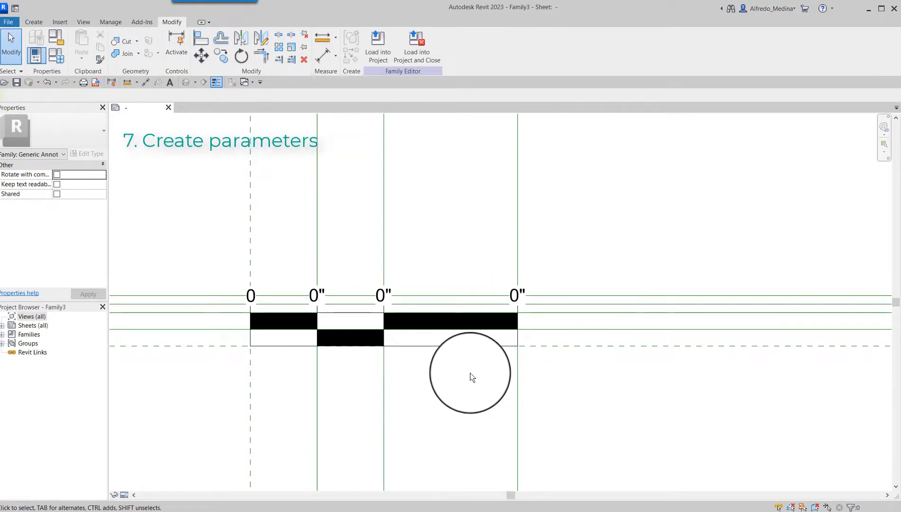
scroll(267, 382, down, 2)
scroll(553, 418, up, 2)
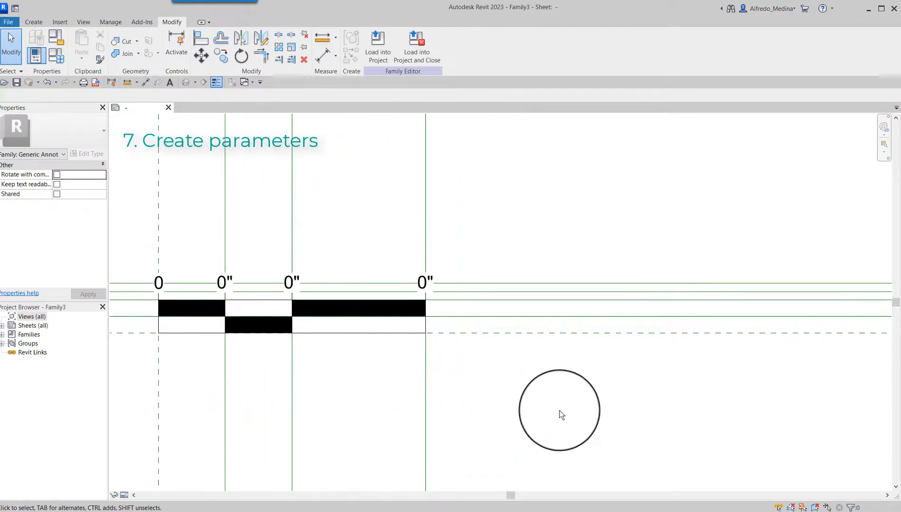
scroll(561, 414, down, 1)
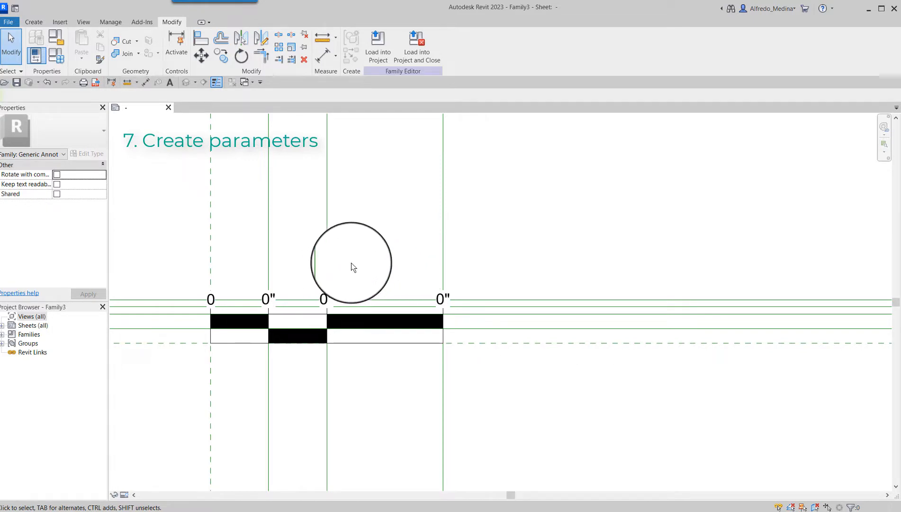
key(v)
key(g)
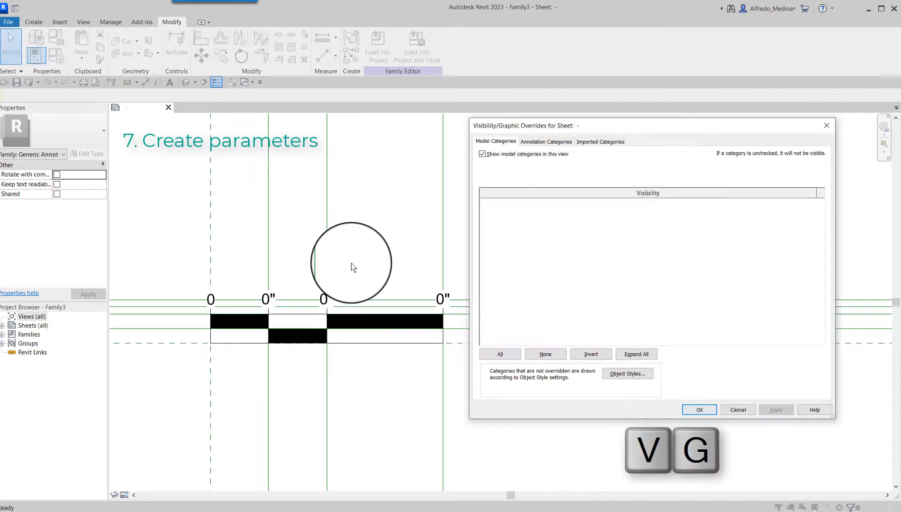
click(546, 141)
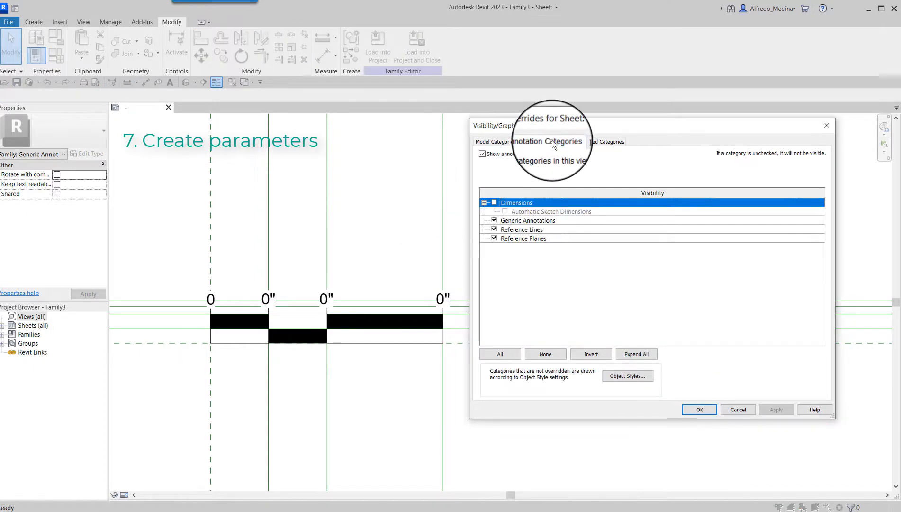
click(494, 228)
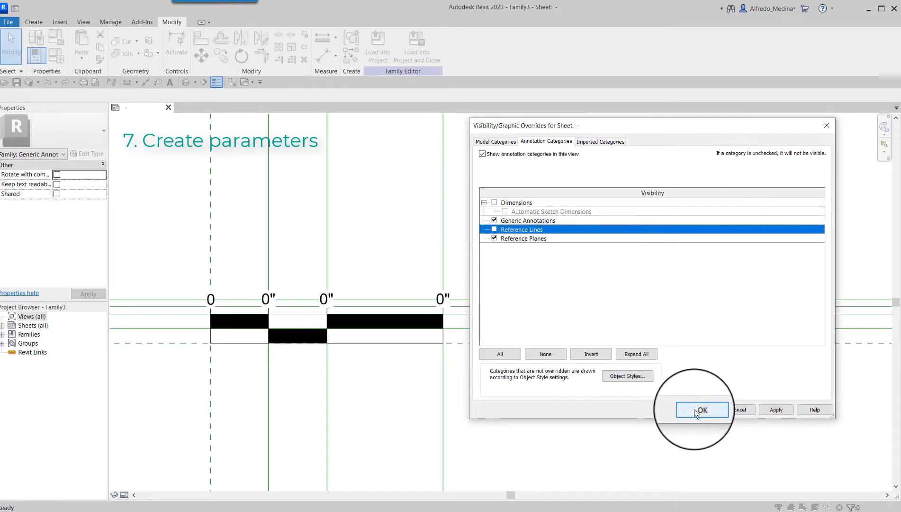
click(699, 410)
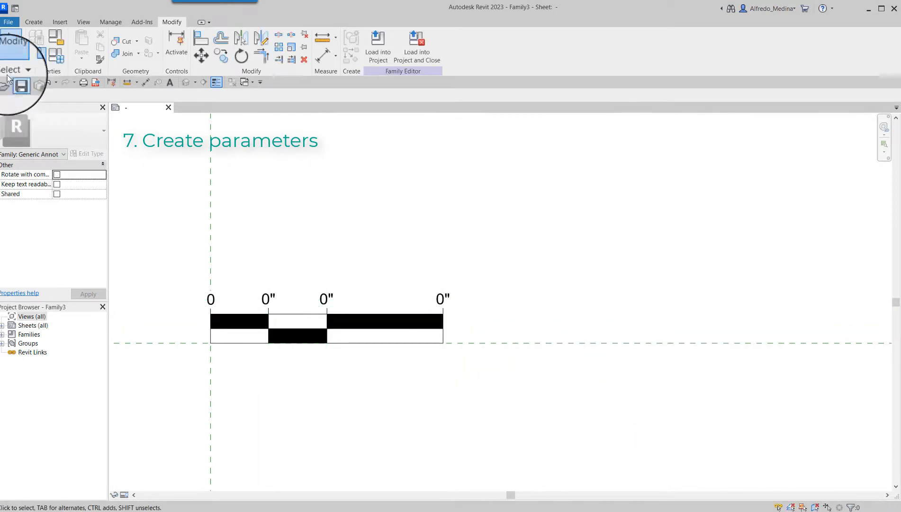
click(55, 58)
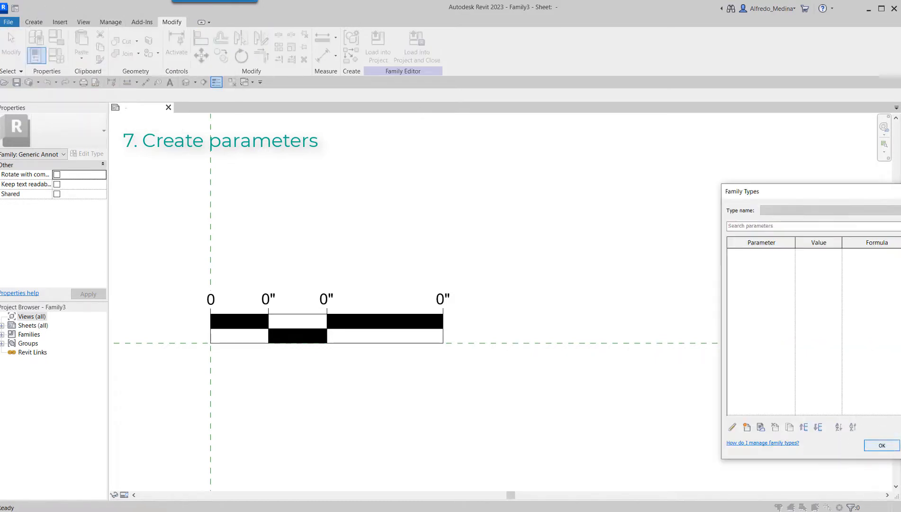
drag(775, 194, 582, 170)
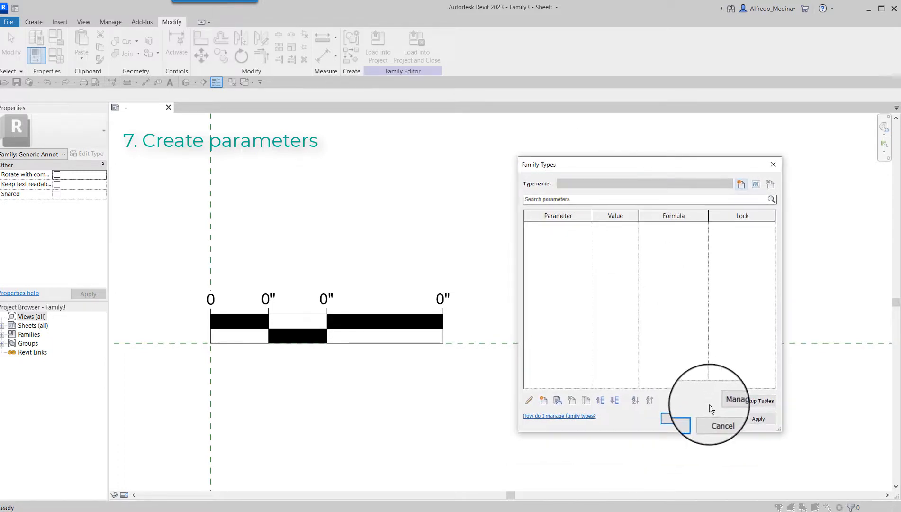
click(718, 420)
- Turn on the visibility of the Dimensions and Reference Lines annotation categories in this view
key(v)
key(g)
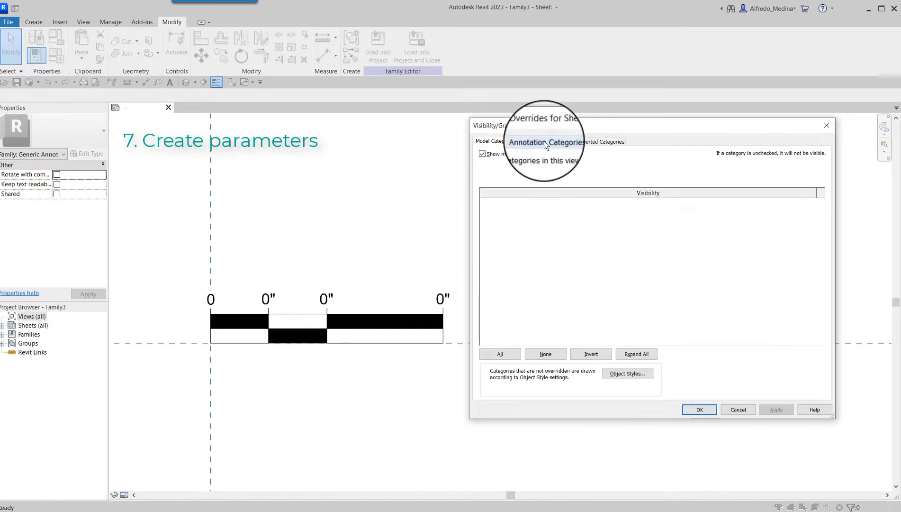
click(545, 142)
click(495, 229)
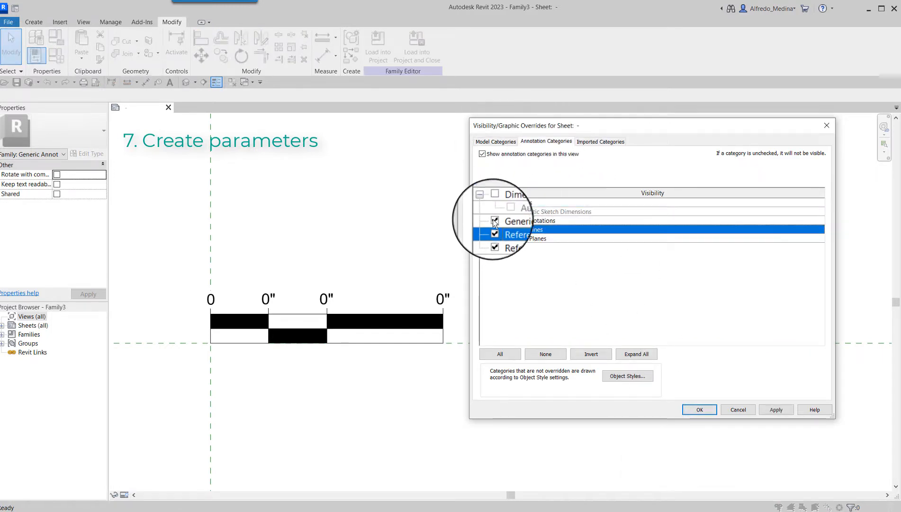
click(494, 202)
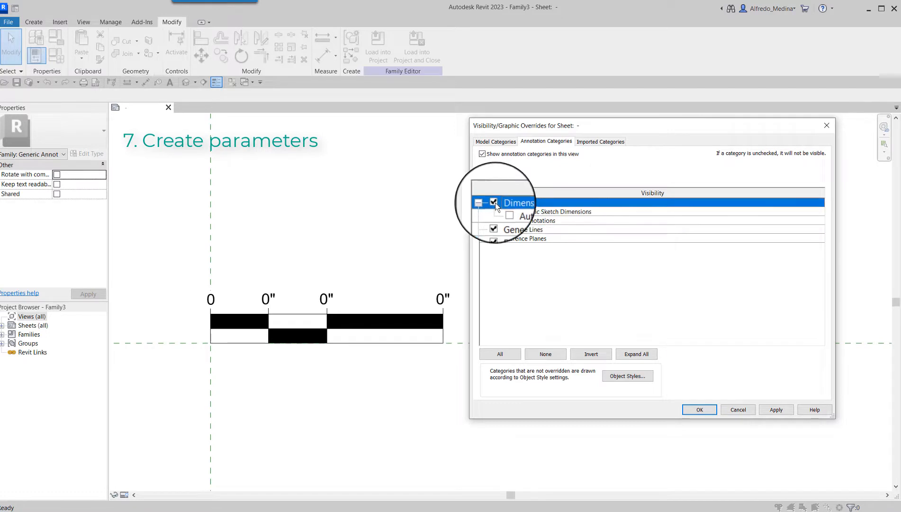
click(697, 409)
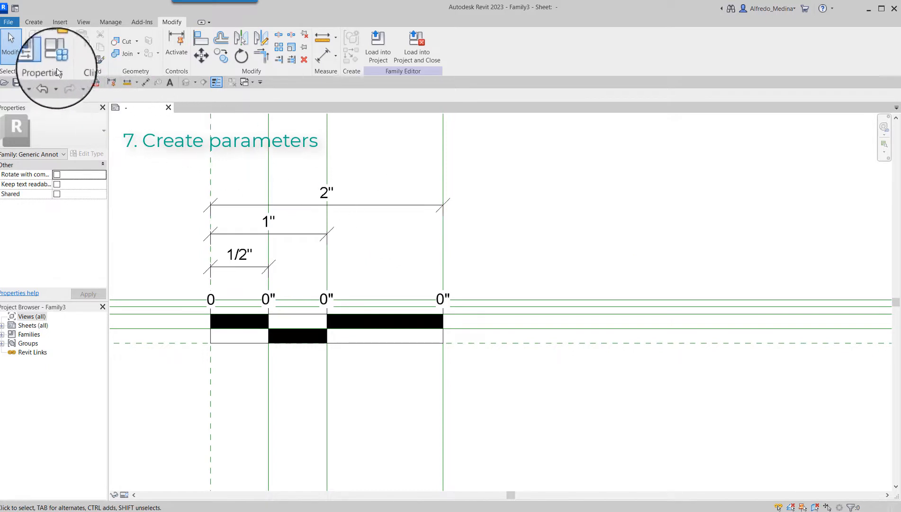
- Create an instance family parameter named 2nd value, of type Length and grouped under Dimensions, and copy its name for reuse
click(35, 56)
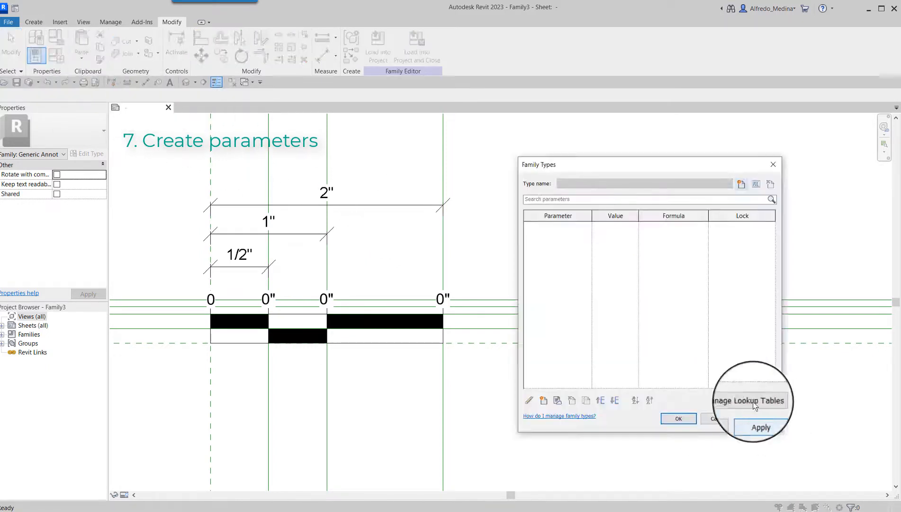
drag(579, 167, 578, 185)
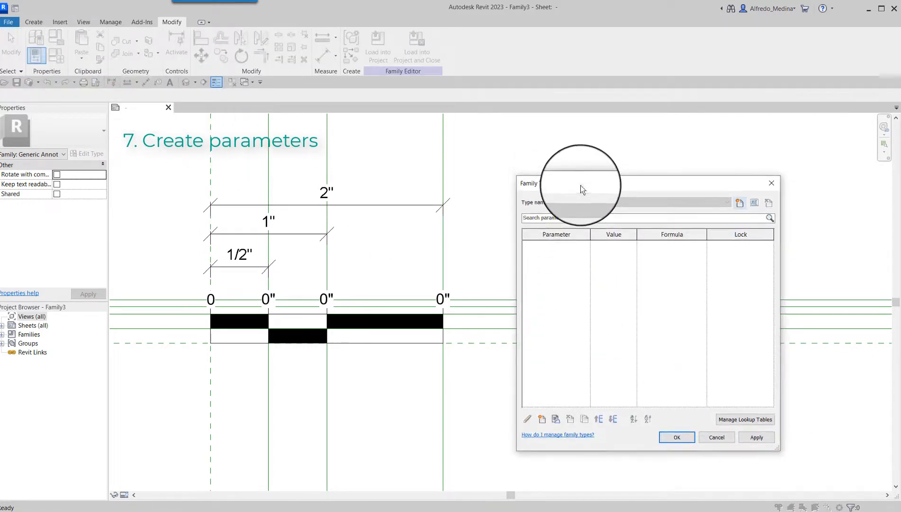
click(542, 418)
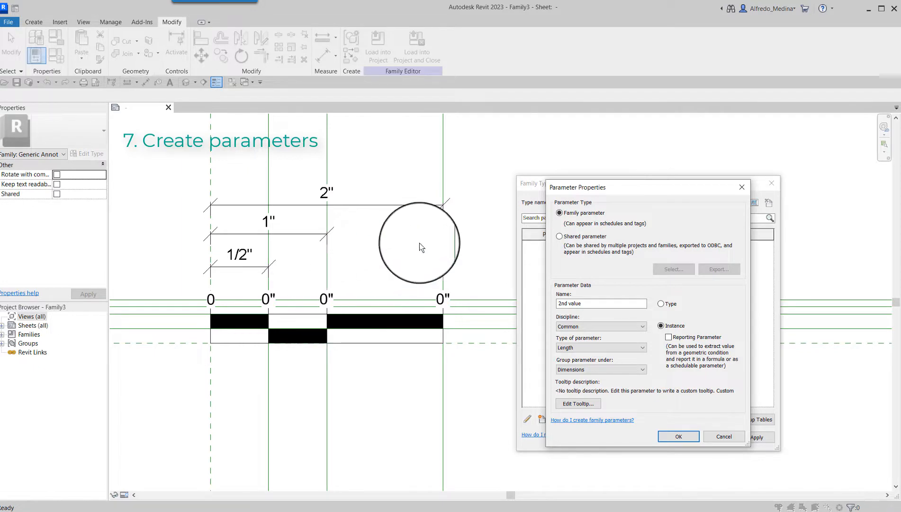
drag(638, 190, 761, 195)
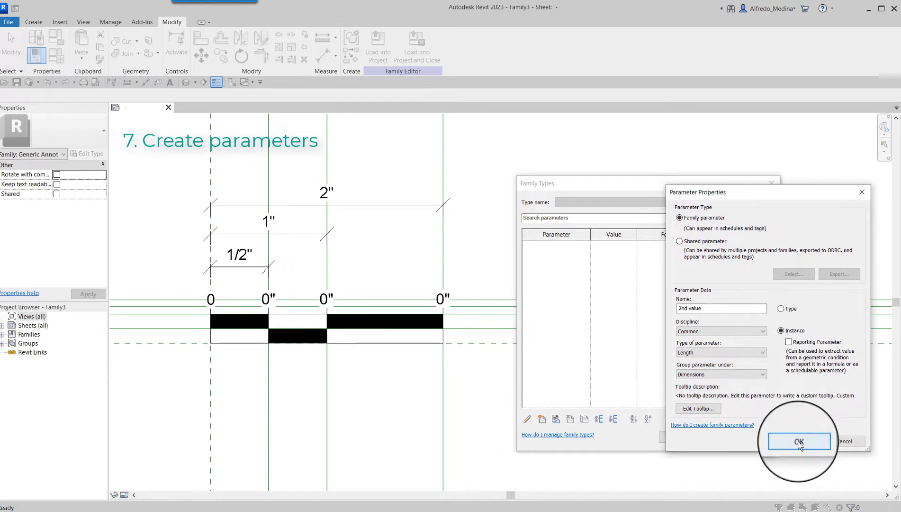
drag(700, 311, 673, 309)
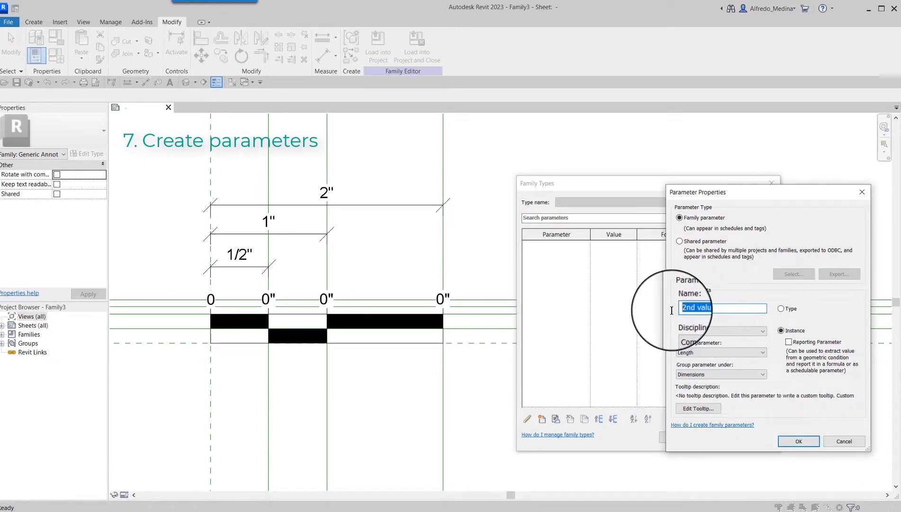
key(ctrl+c)
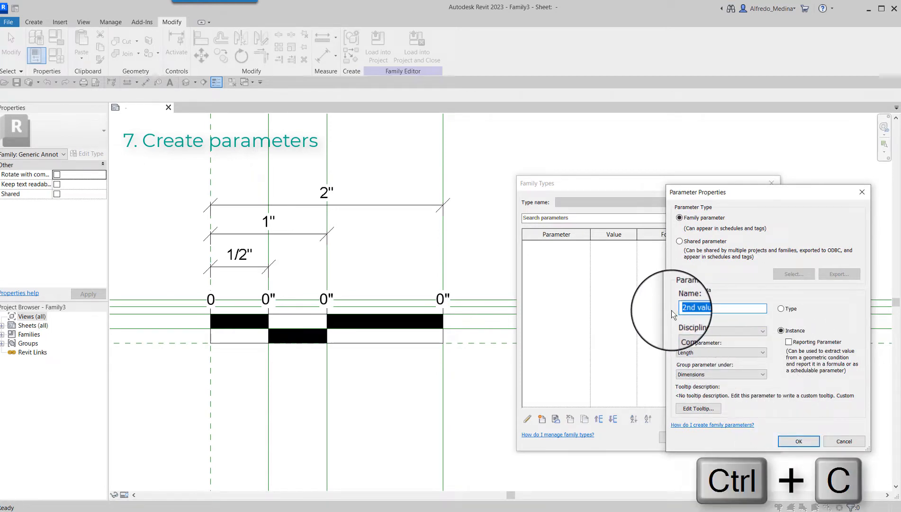
click(799, 441)
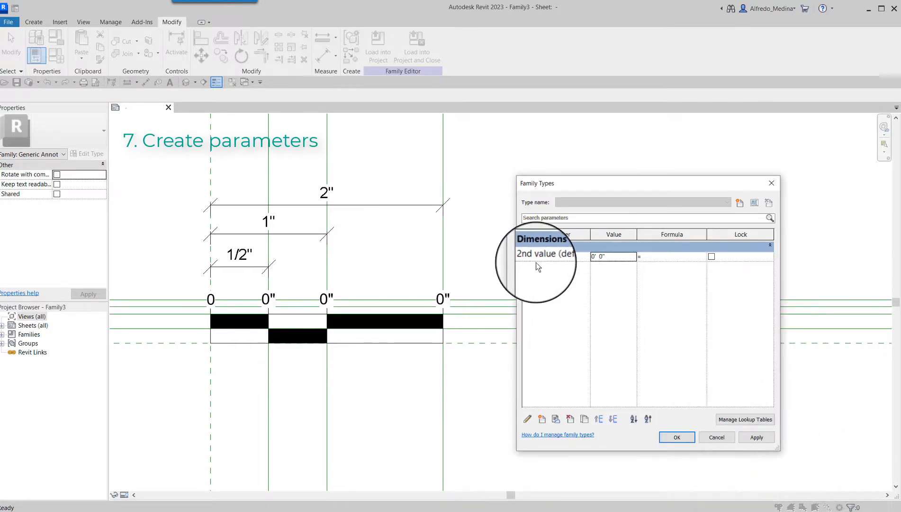
- Create an instance length parameter named 3rd value under Dimensions, reusing the copied parameter name
click(542, 420)
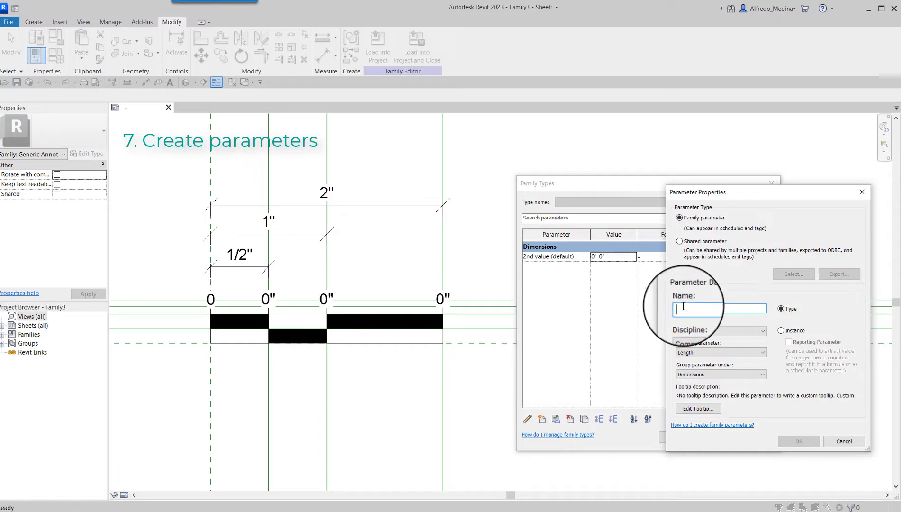
key(ctrl+v)
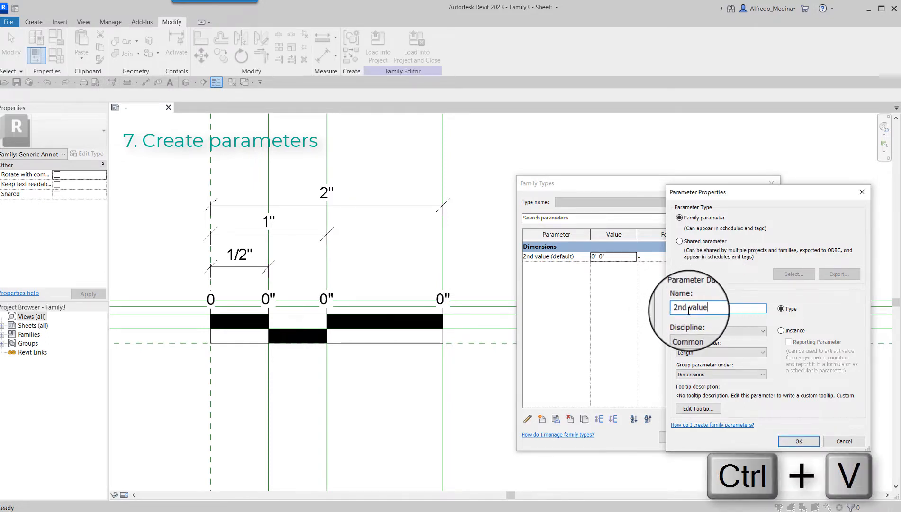
double_click(675, 308)
text(3r)
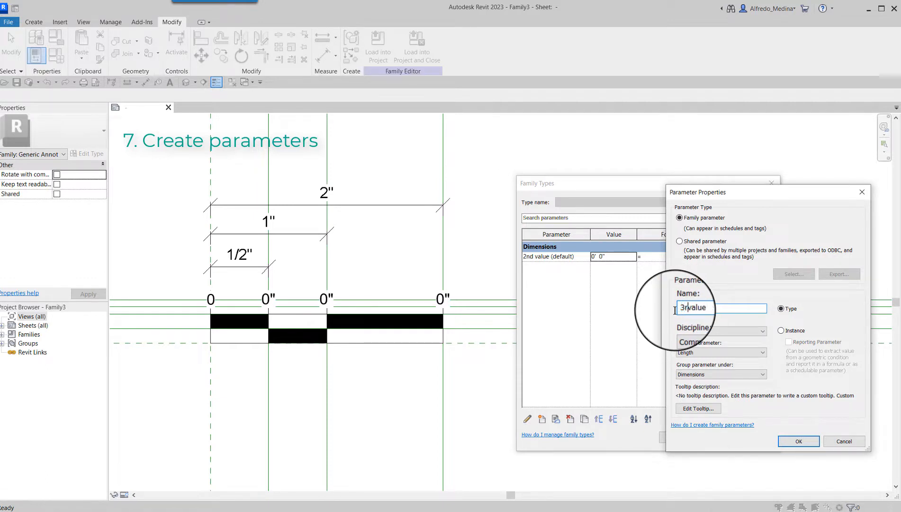
text(d)
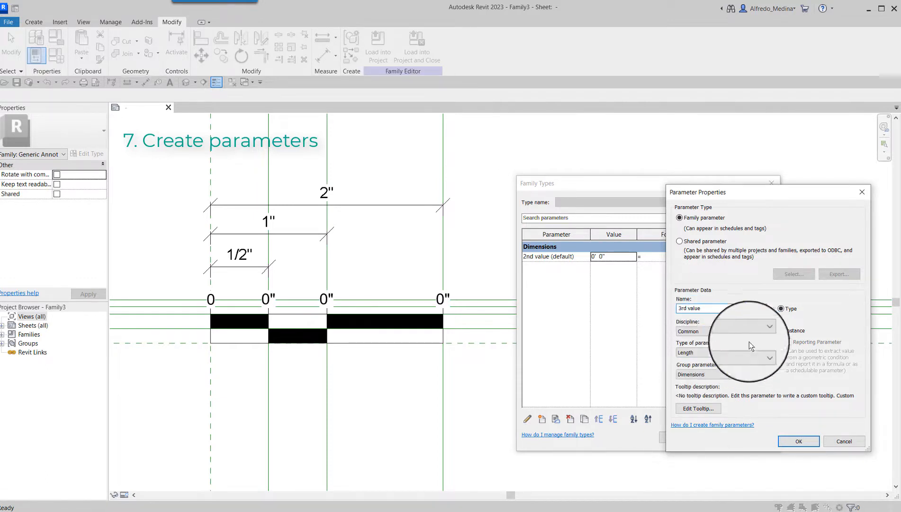
click(781, 330)
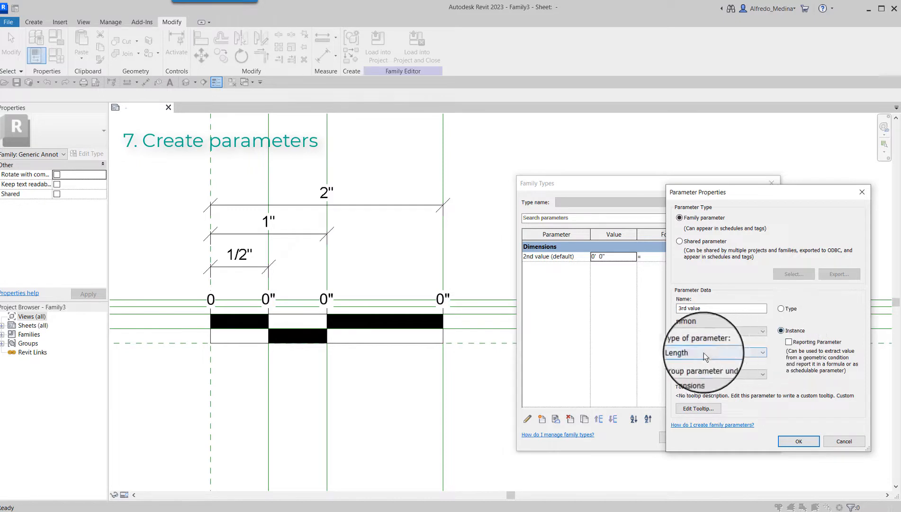
click(799, 441)
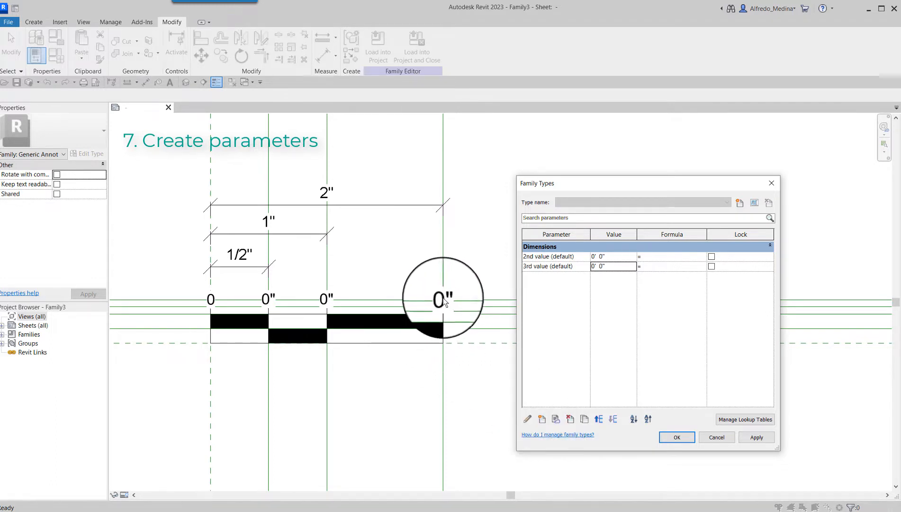
- Create an instance length parameter named 4th value under Dimensions, reusing the copied parameter name
click(544, 420)
key(ctrl+v)
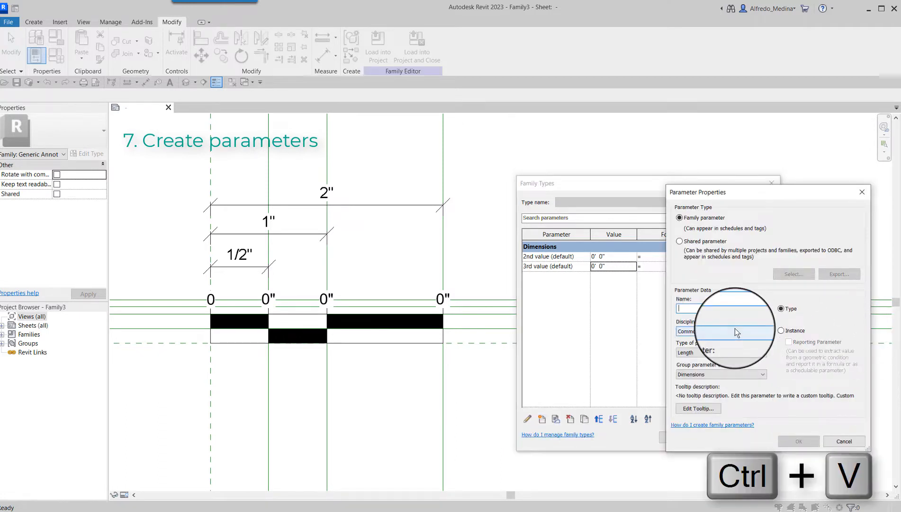
key(ctrl+v)
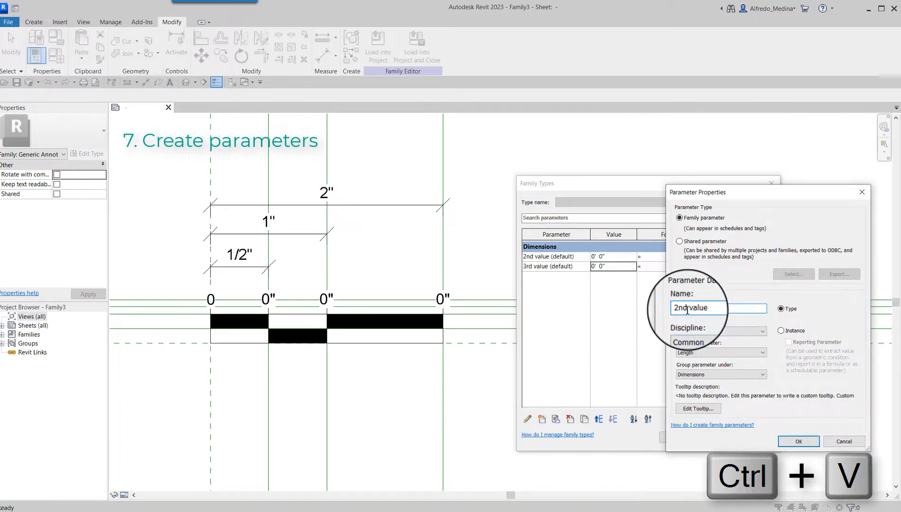
drag(688, 308, 673, 310)
text(4t)
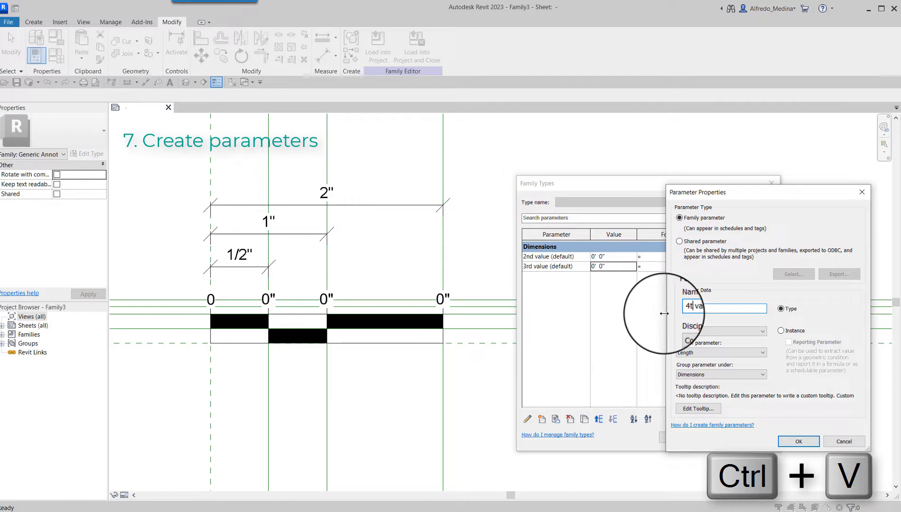
text(h)
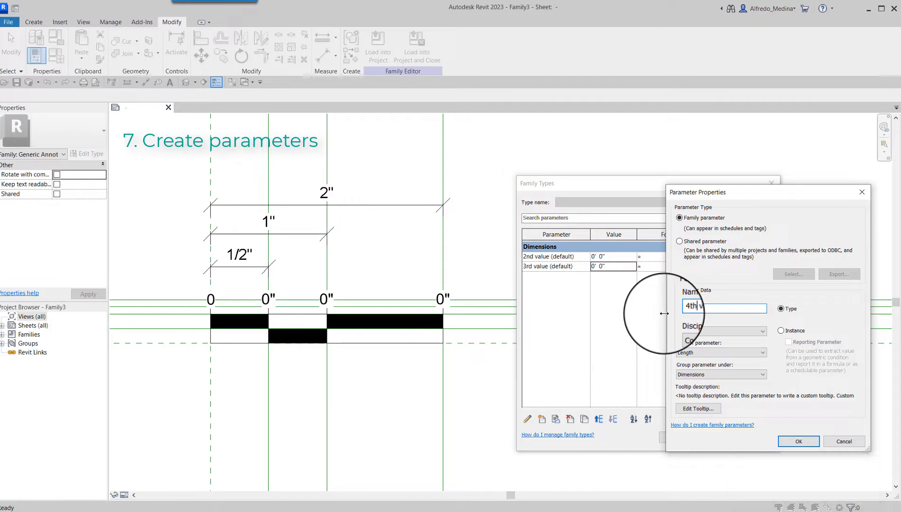
click(781, 330)
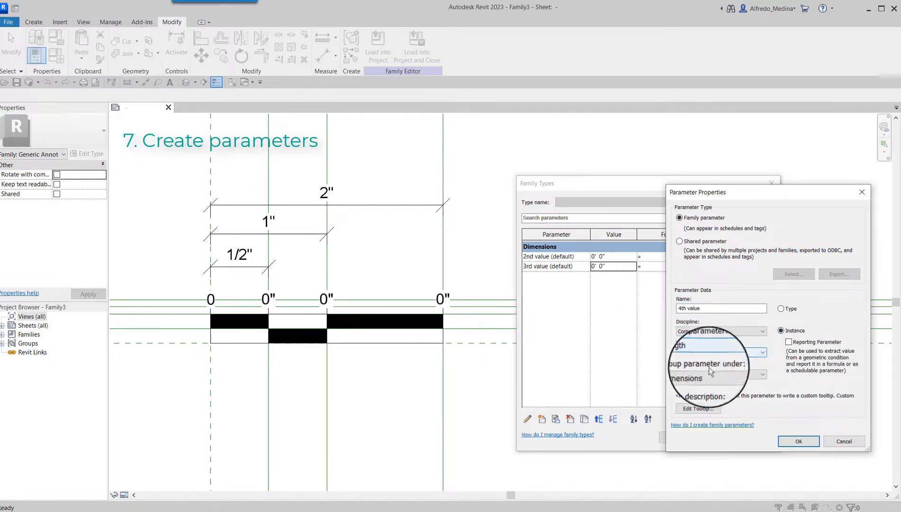
click(796, 443)
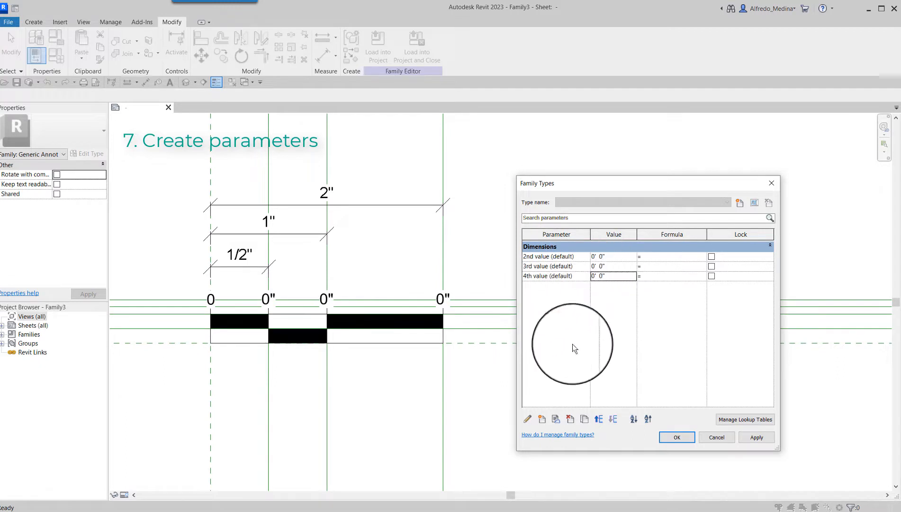
- Create an instance family parameter named Scale Factor, of type Number and grouped under Other
click(543, 419)
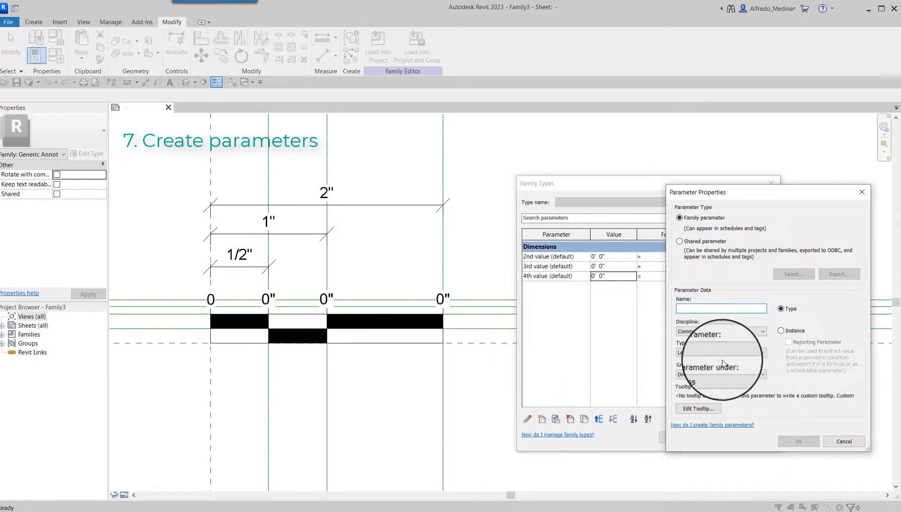
click(762, 353)
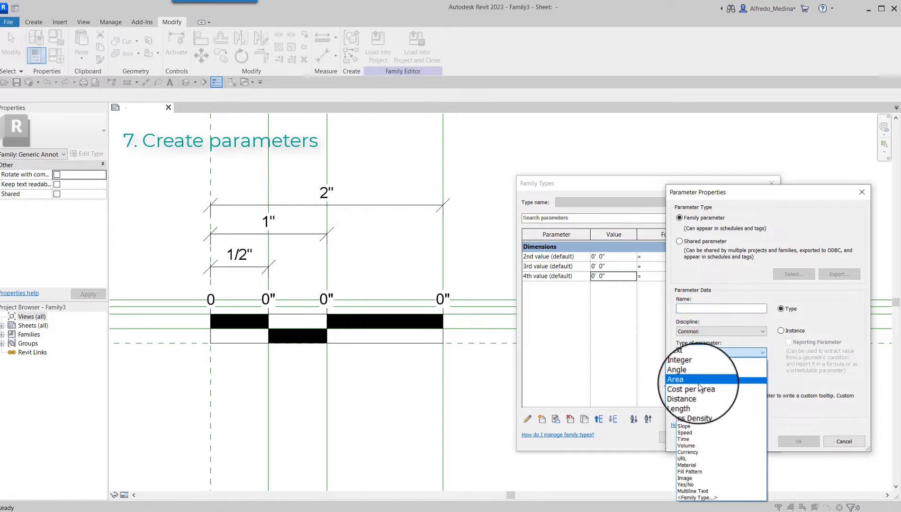
click(700, 413)
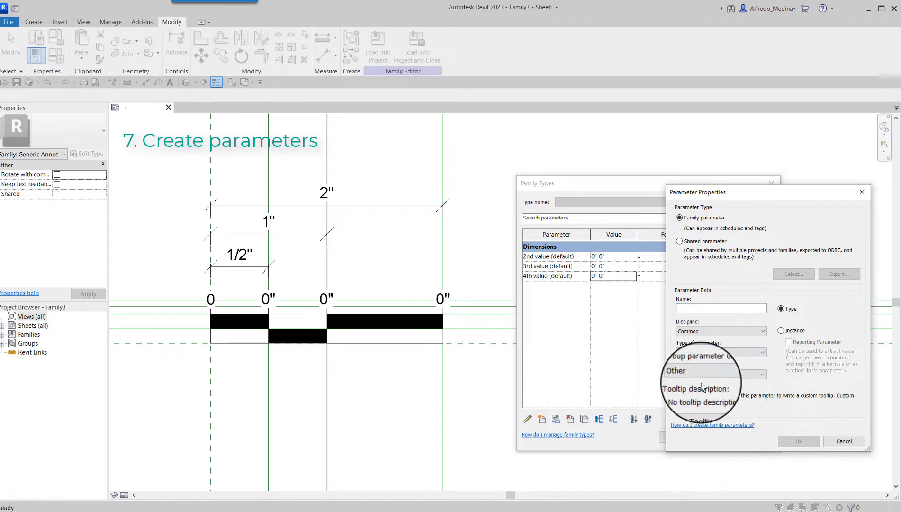
click(683, 307)
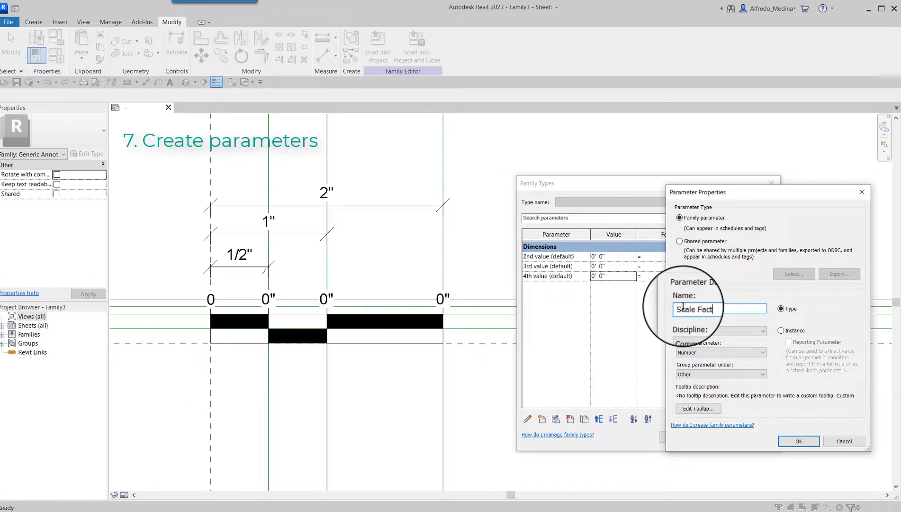
click(780, 330)
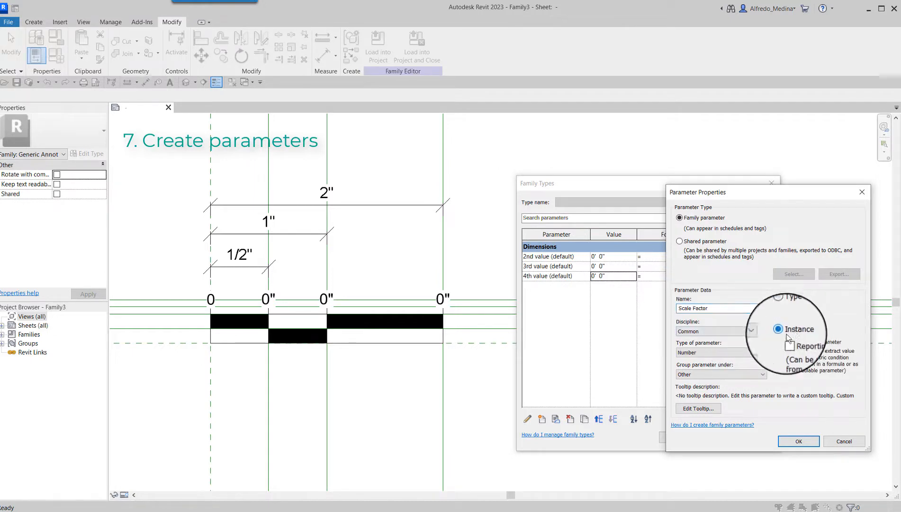
click(799, 440)
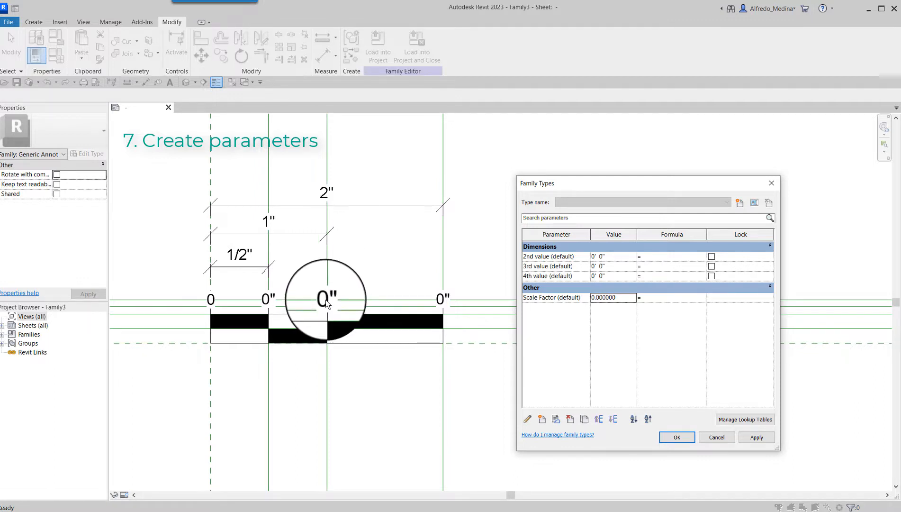
- With Scale Factor set to 1, give 3rd value the formula 0' 1" * Scale Factor and 4th value the formula 3rd value * 2, copying the latter
click(643, 267)
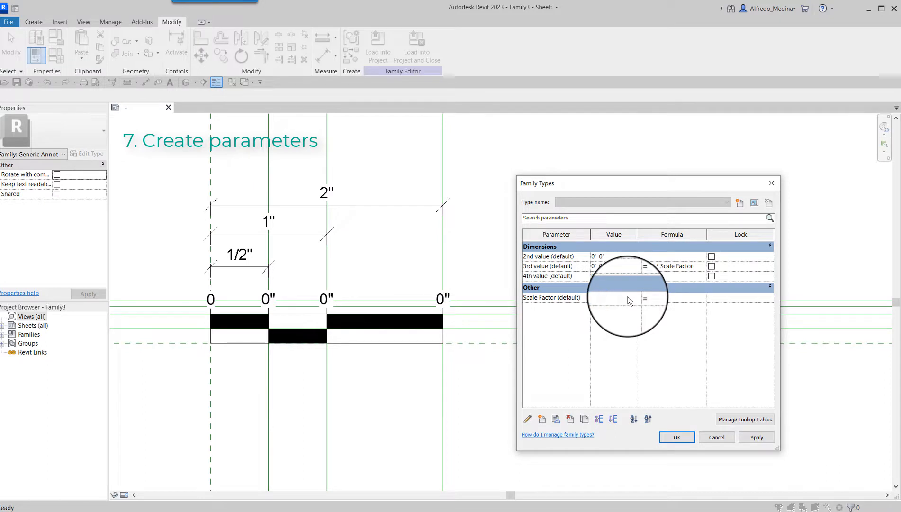
click(675, 276)
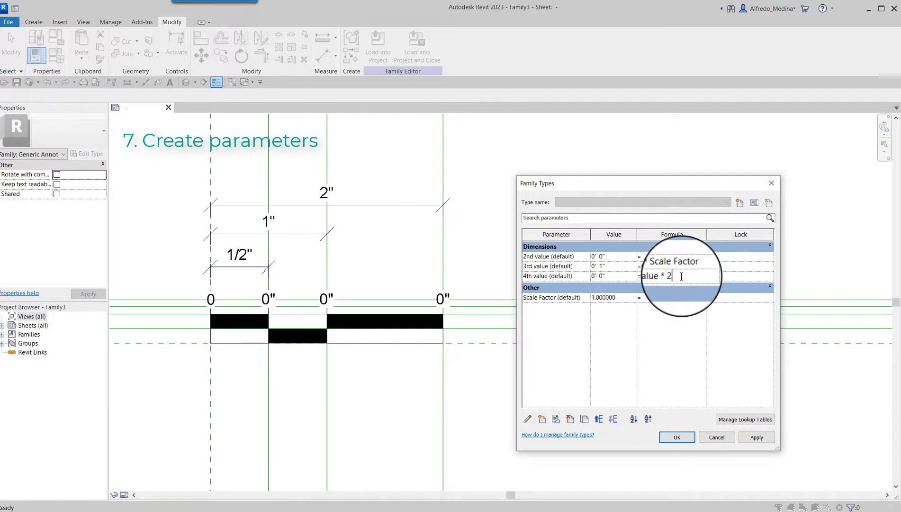
drag(664, 276, 641, 277)
key(ctrl+c)
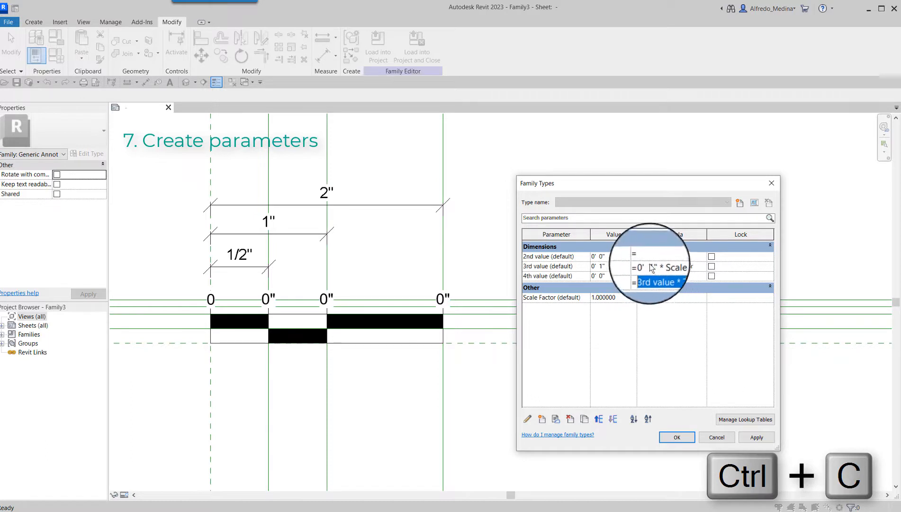
click(647, 255)
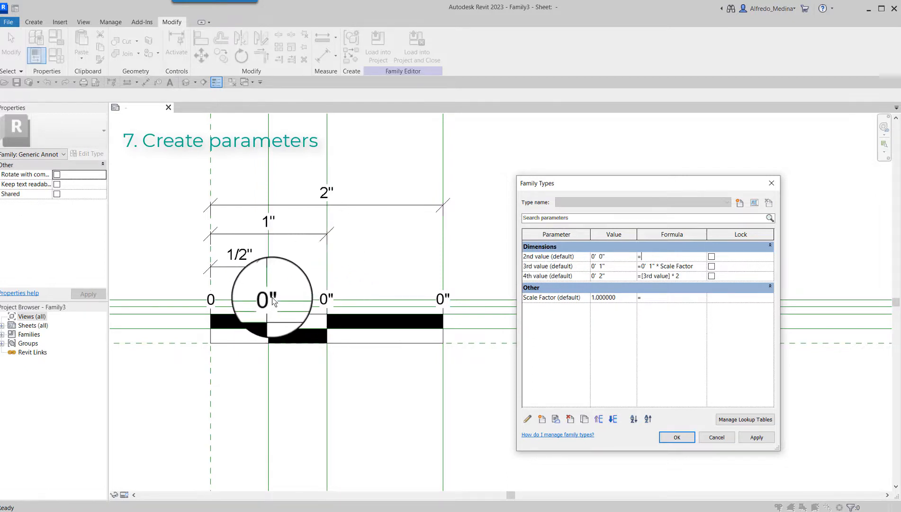
- Give 2nd value the formula 3rd value / 2, reusing the copied parameter name, and accept the family types
key(ctrl+v)
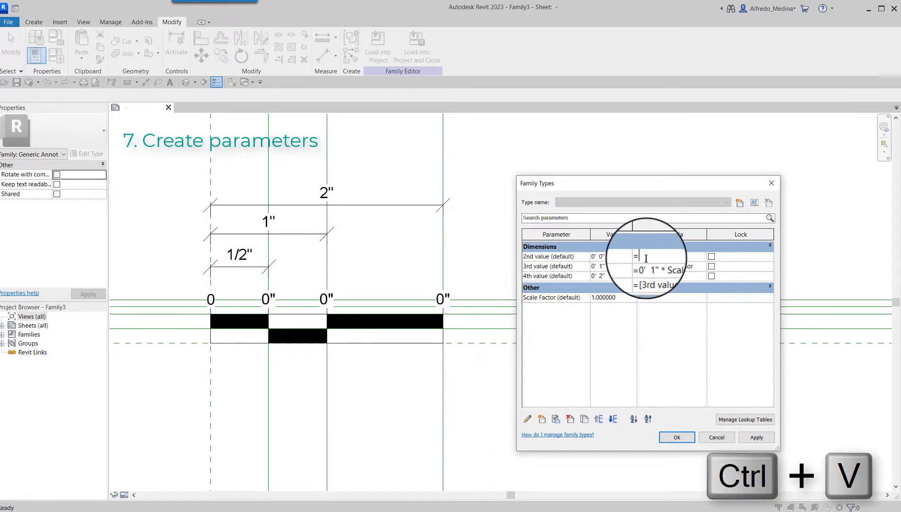
key(ctrl+v)
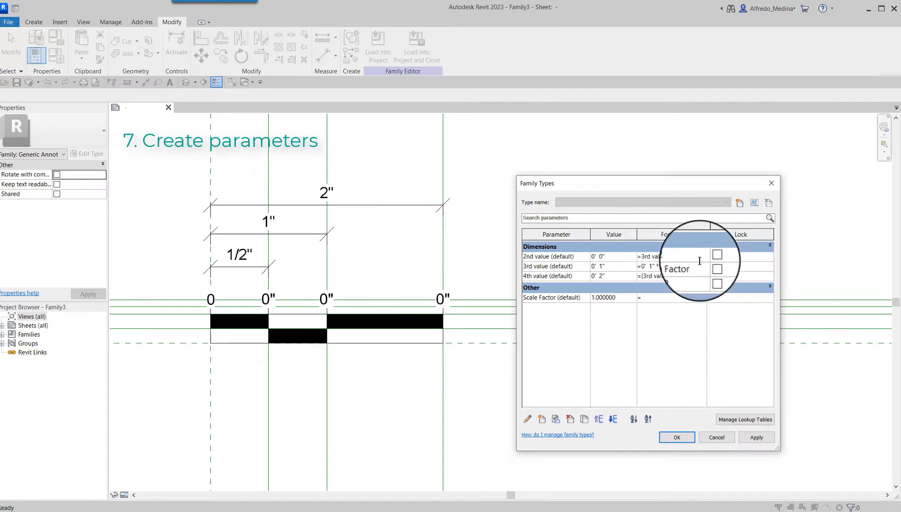
click(621, 267)
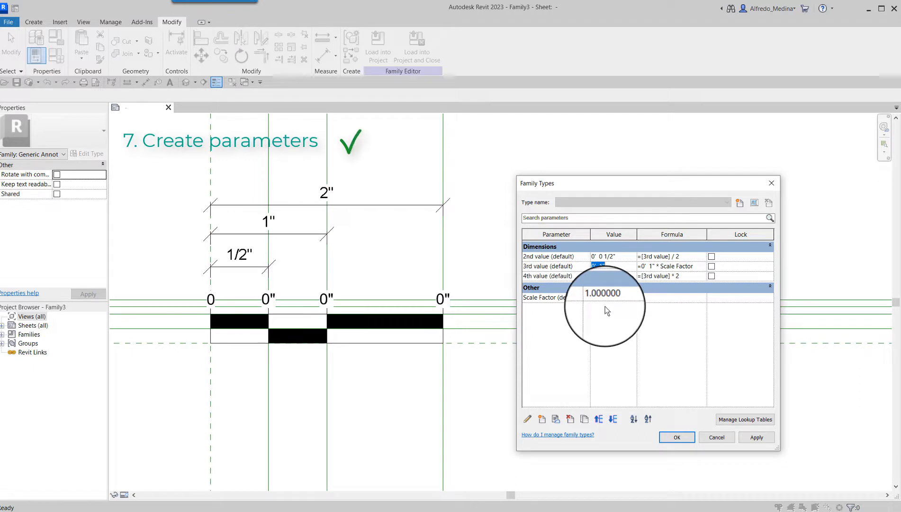
click(677, 437)
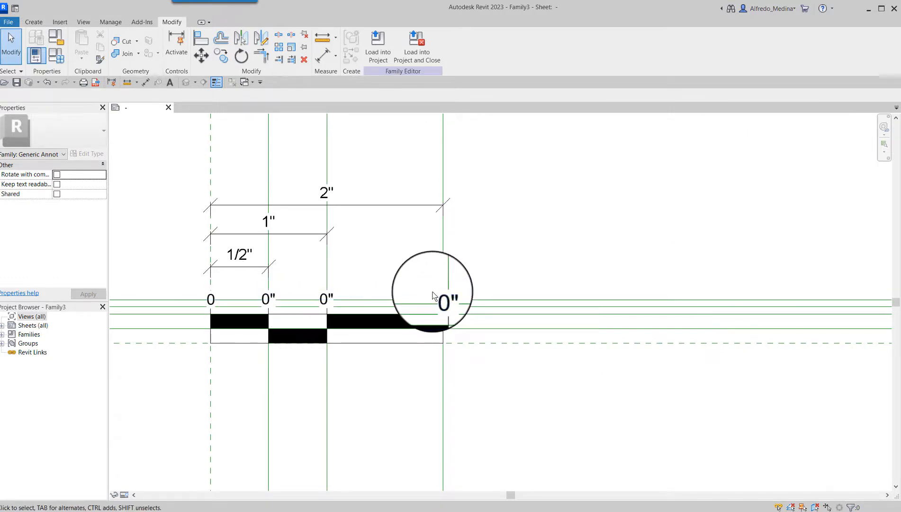
- Associate the Value of the nested annotation above the first division mark with the 2nd value parameter
click(449, 302)
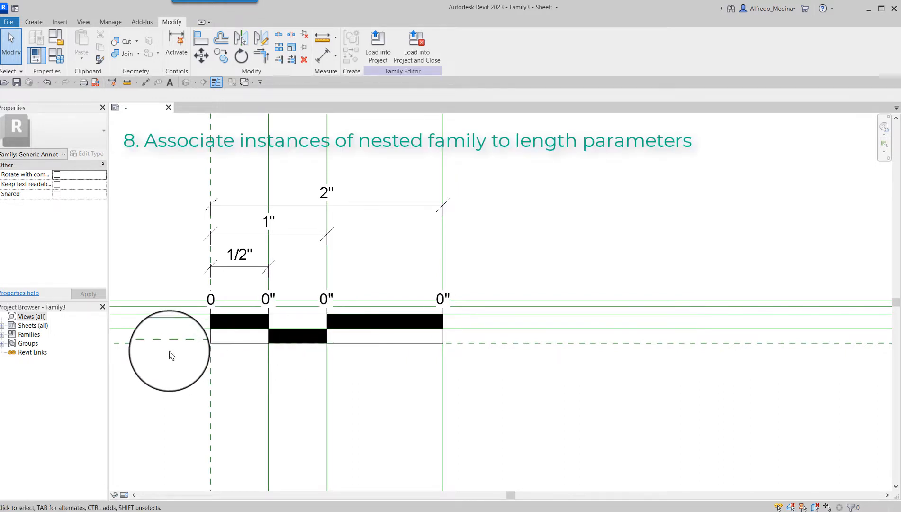
click(264, 297)
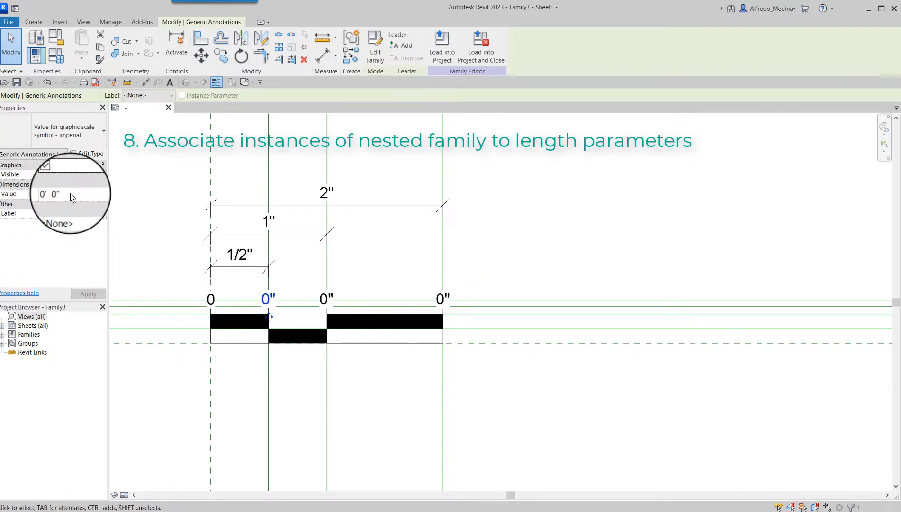
click(104, 194)
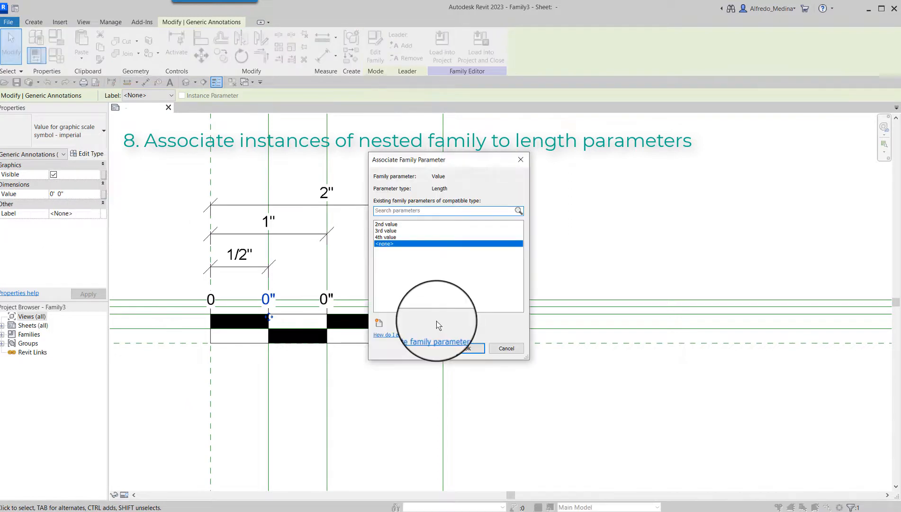
click(386, 226)
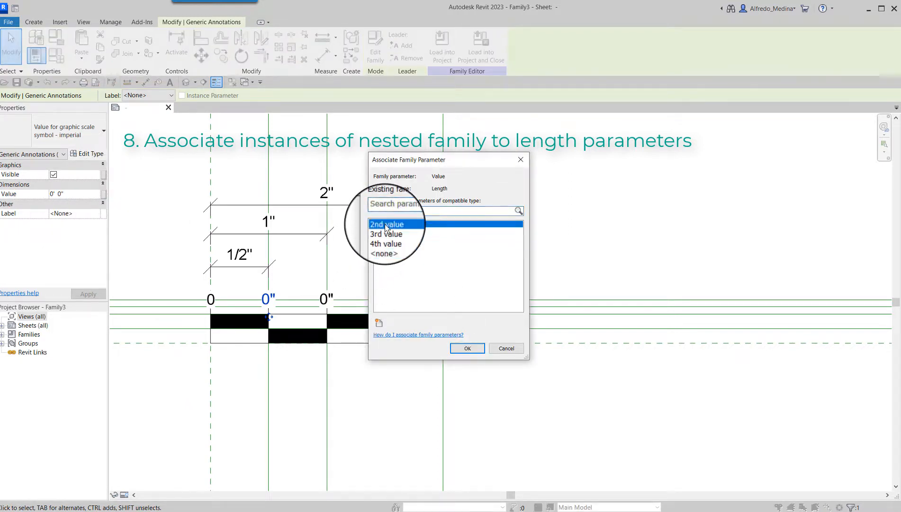
click(466, 349)
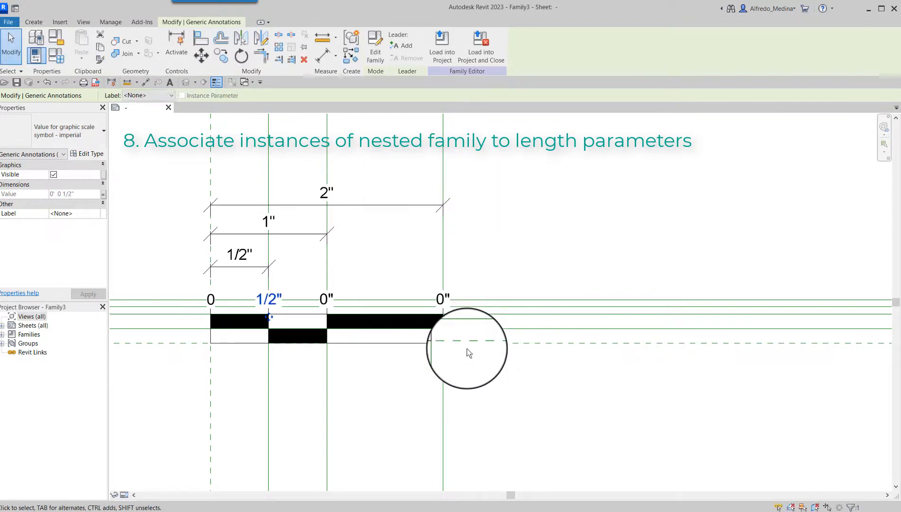
- Associate the Value of the nested annotation above the middle division mark with the 3rd value parameter
click(332, 299)
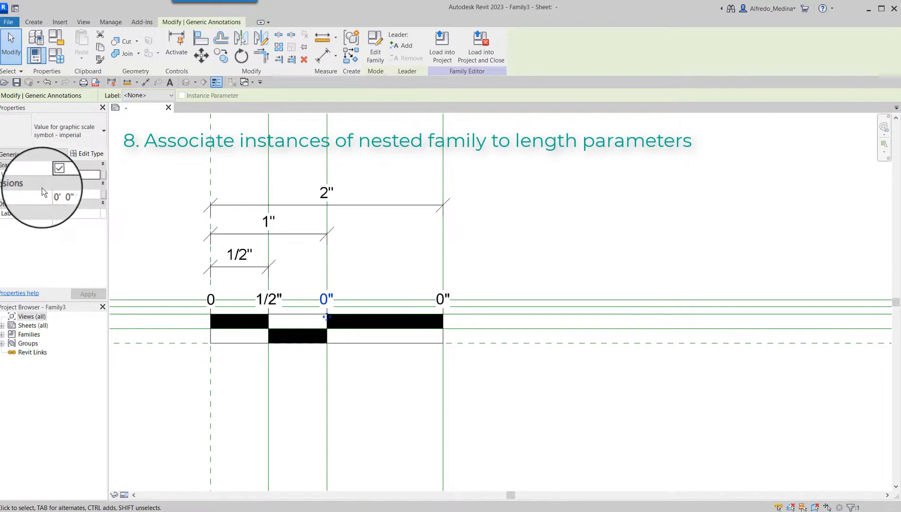
click(103, 196)
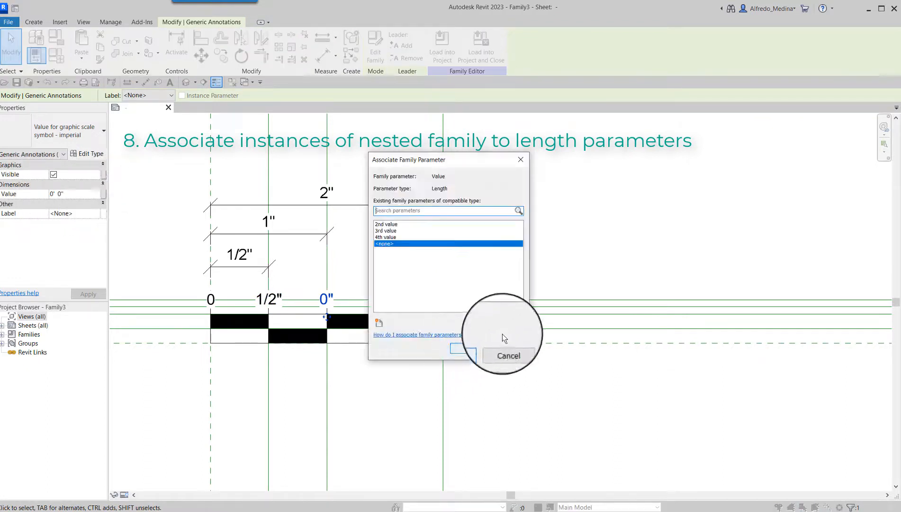
click(386, 231)
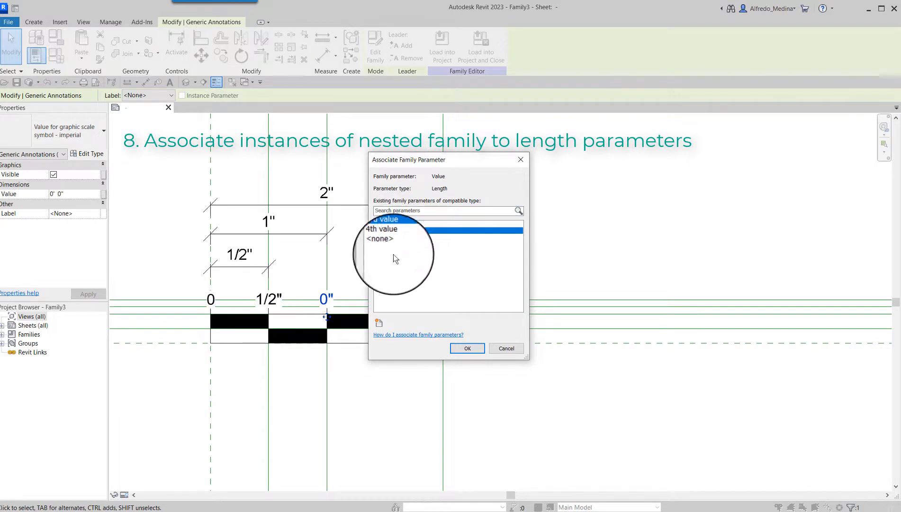
click(468, 347)
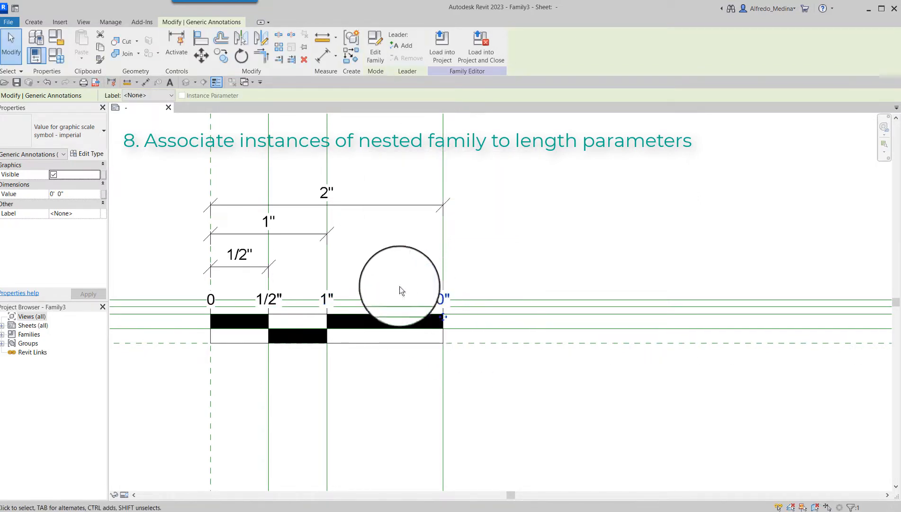
- Associate the Value of the nested annotation at the far end of the scale bar with the 4th value parameter
click(103, 194)
click(386, 238)
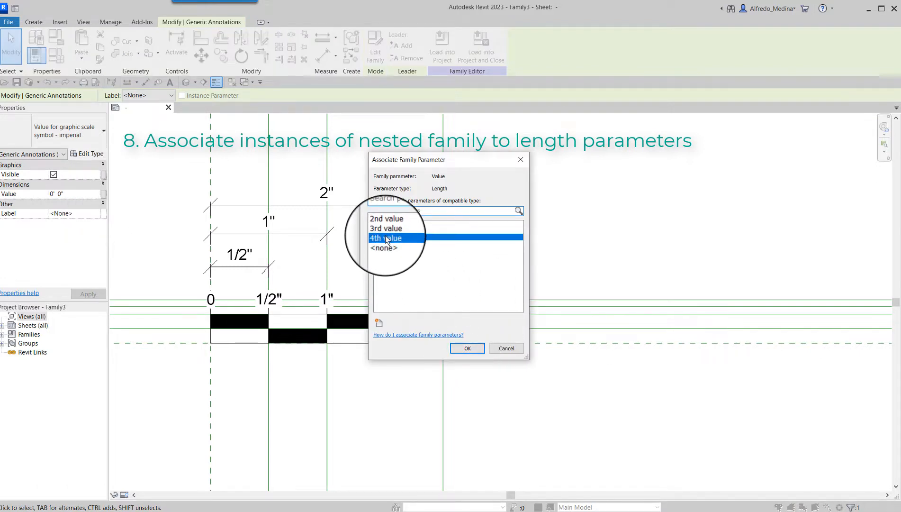
click(467, 348)
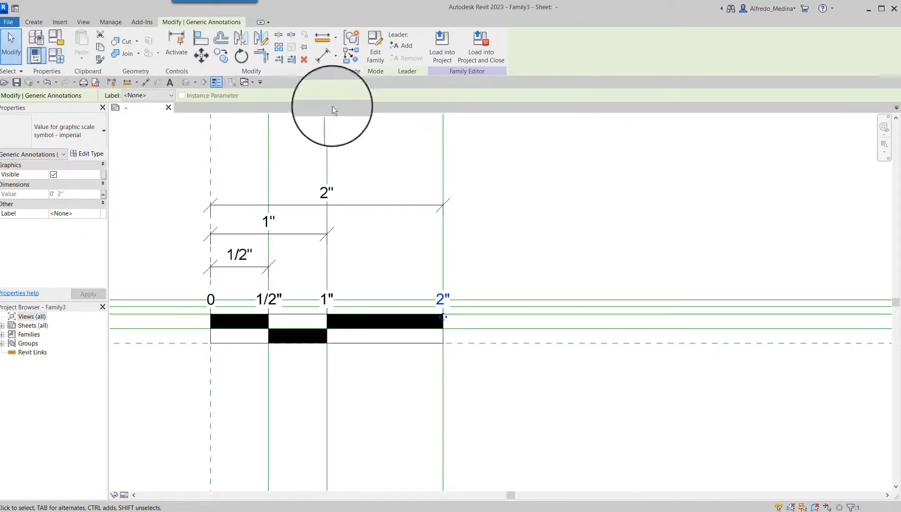
- Set the family's Scale Factor to 96 and apply it to test the scale bar's values
click(57, 58)
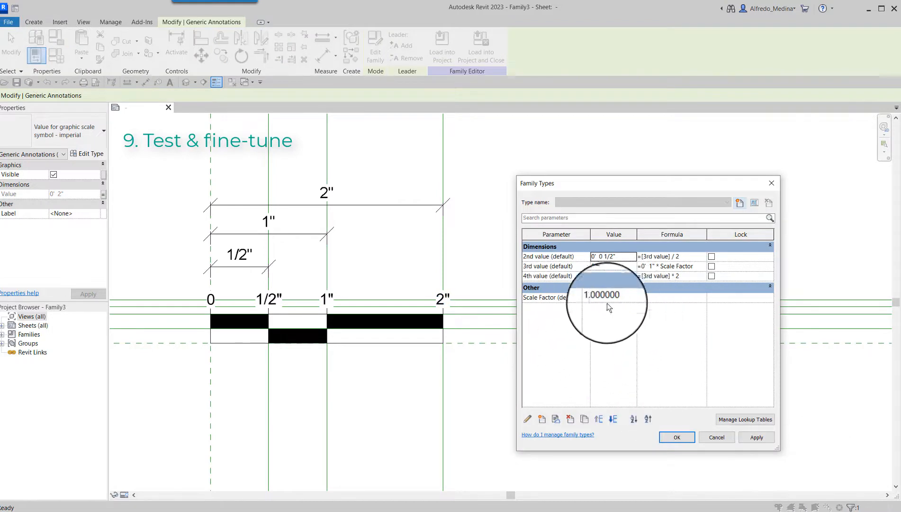
click(620, 299)
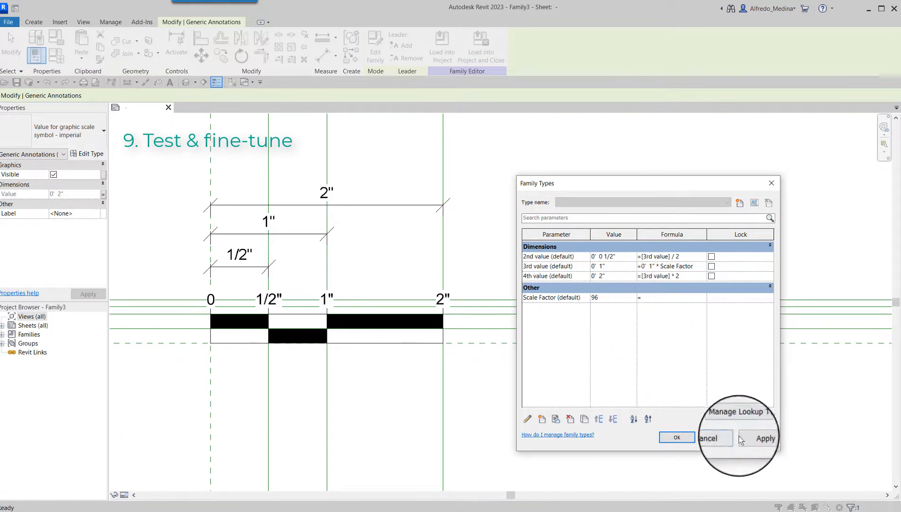
click(762, 437)
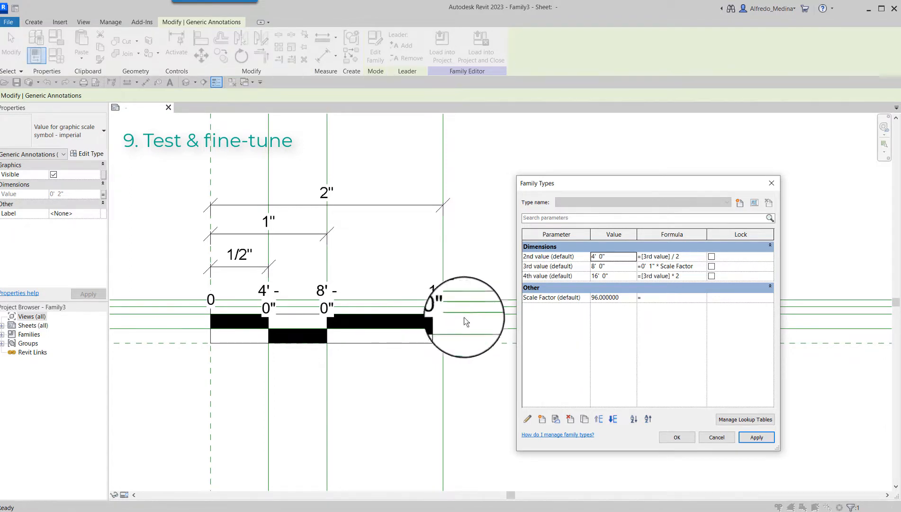
click(677, 437)
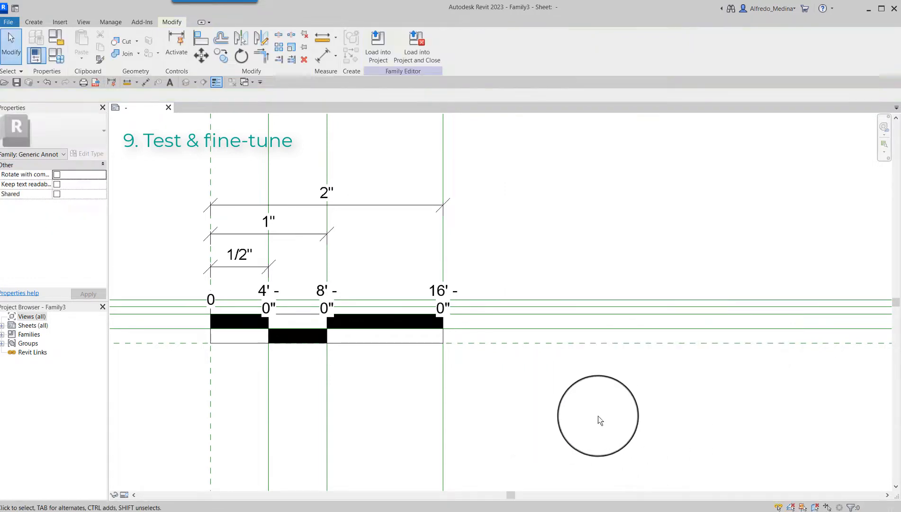
- Open the nested value family for editing and widen its Value label box so the text fits on one line
click(438, 295)
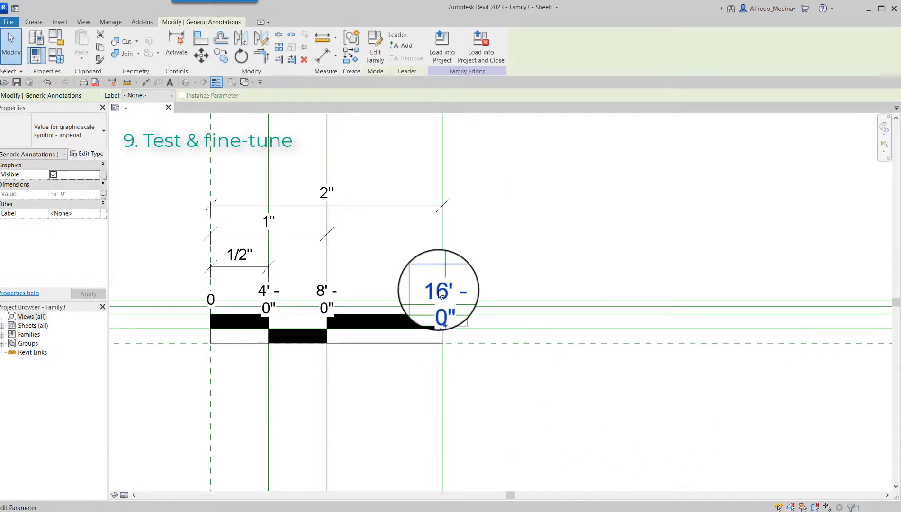
click(375, 62)
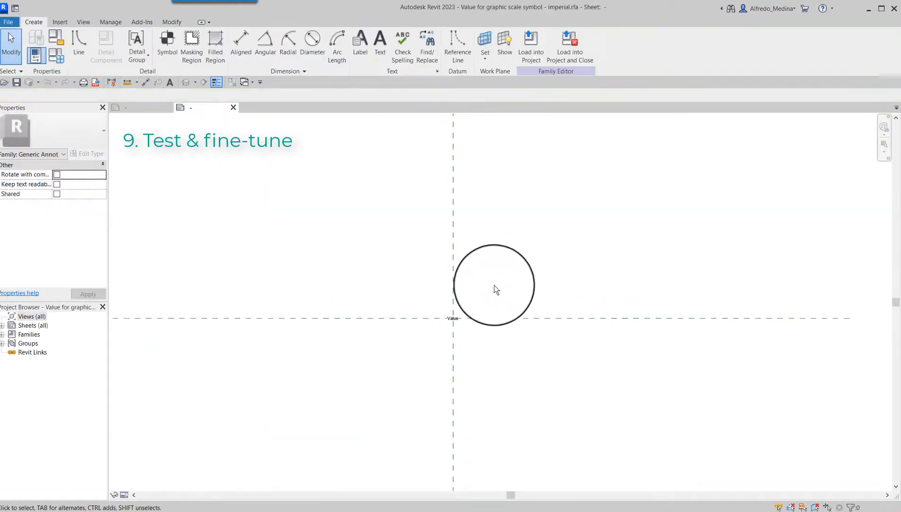
scroll(462, 304, up, 3)
scroll(418, 356, up, 2)
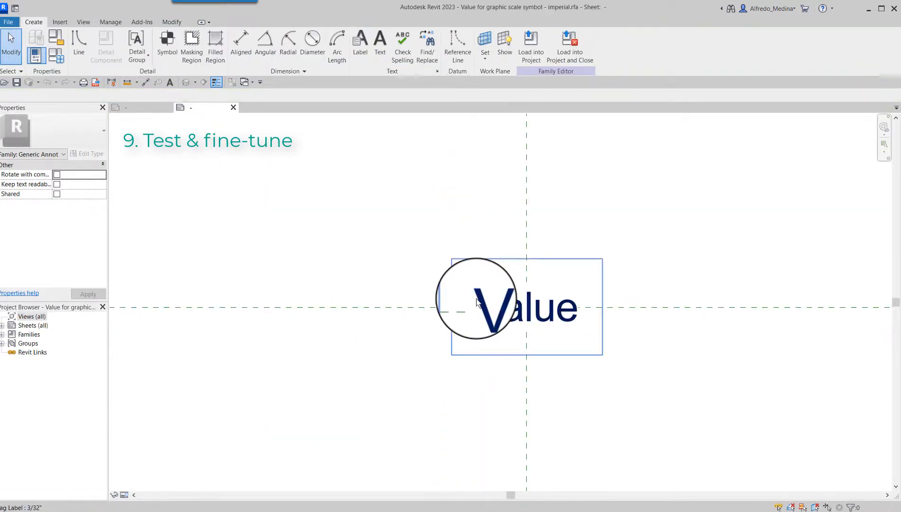
click(478, 308)
drag(452, 307, 395, 315)
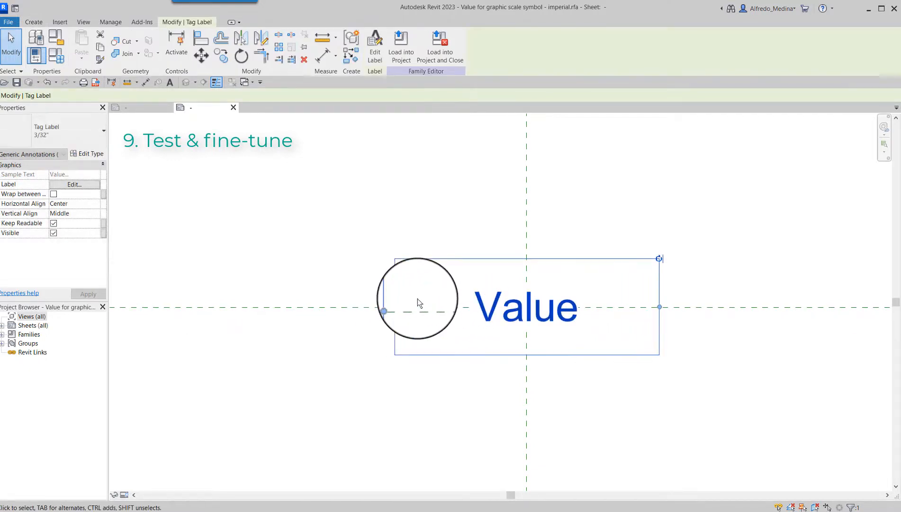
- Load the edited value family back into the graphic scale family and close it, saving its changes
click(443, 56)
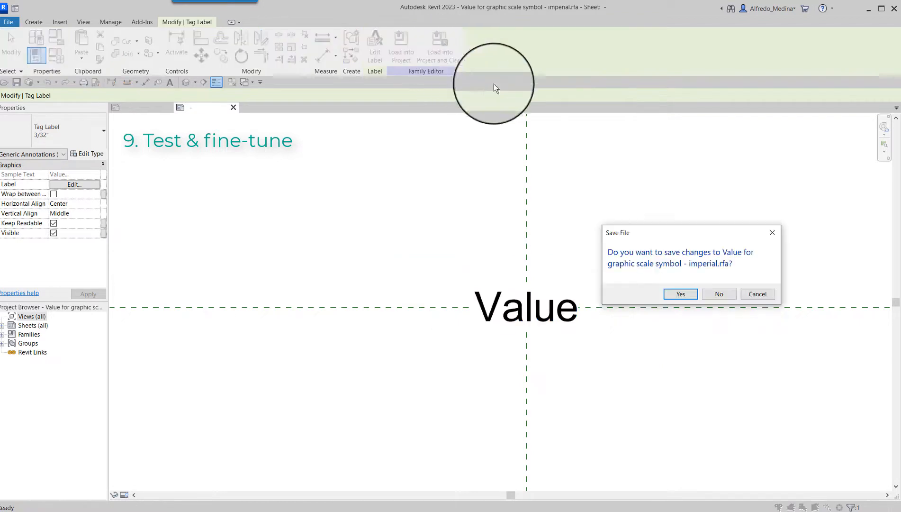
click(686, 295)
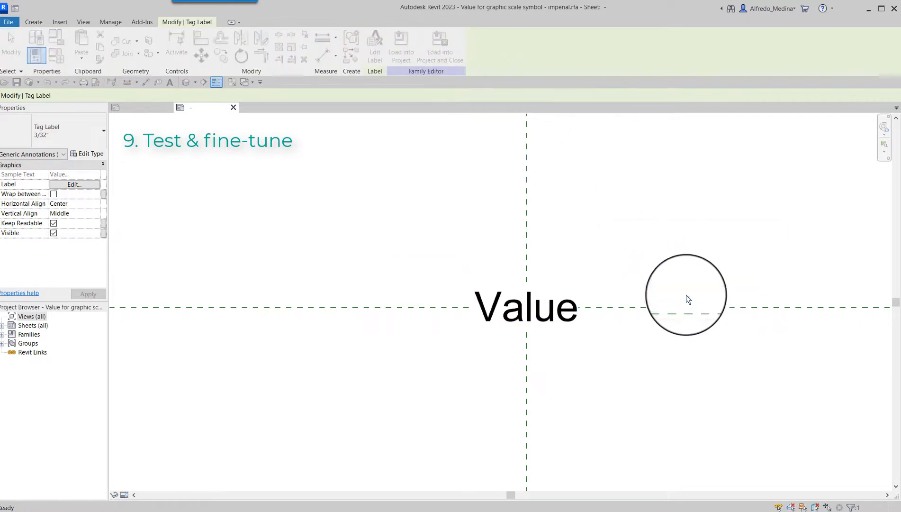
click(680, 300)
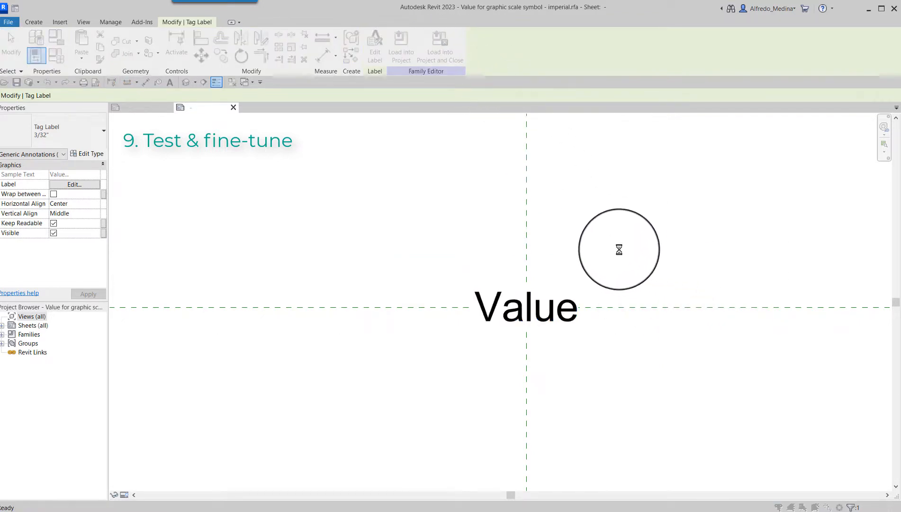
click(628, 264)
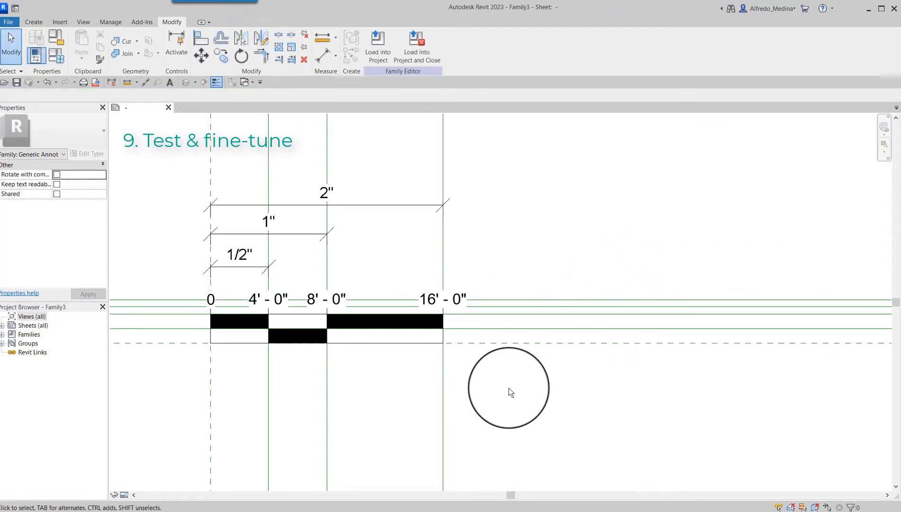
- Hide the Dimensions and Reference Lines annotation categories in the sheet view
key(g)
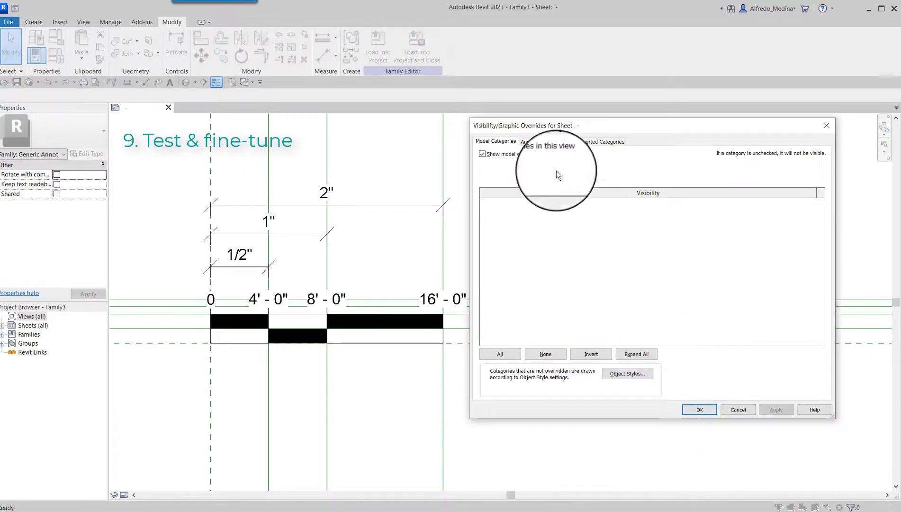
click(545, 142)
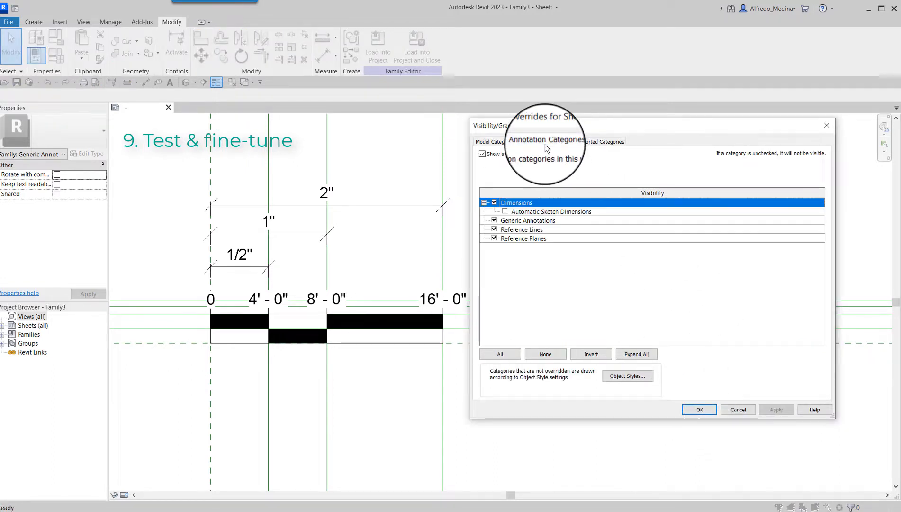
click(495, 204)
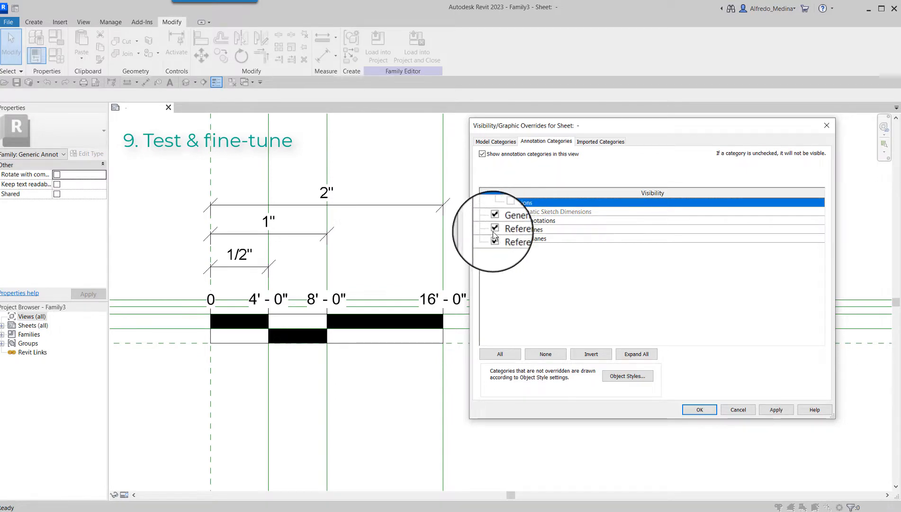
click(494, 230)
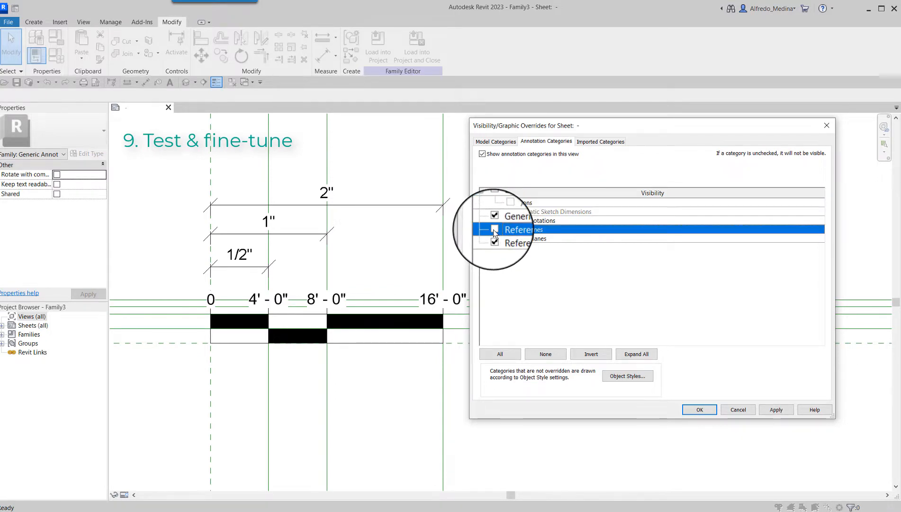
click(700, 410)
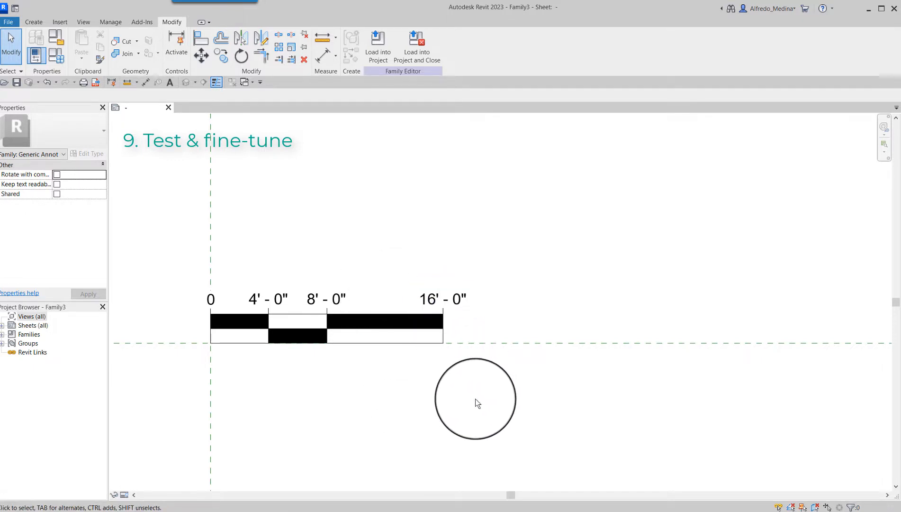
- Open the nested value family for editing and set the Value label type's Width Factor to 0.8
click(437, 304)
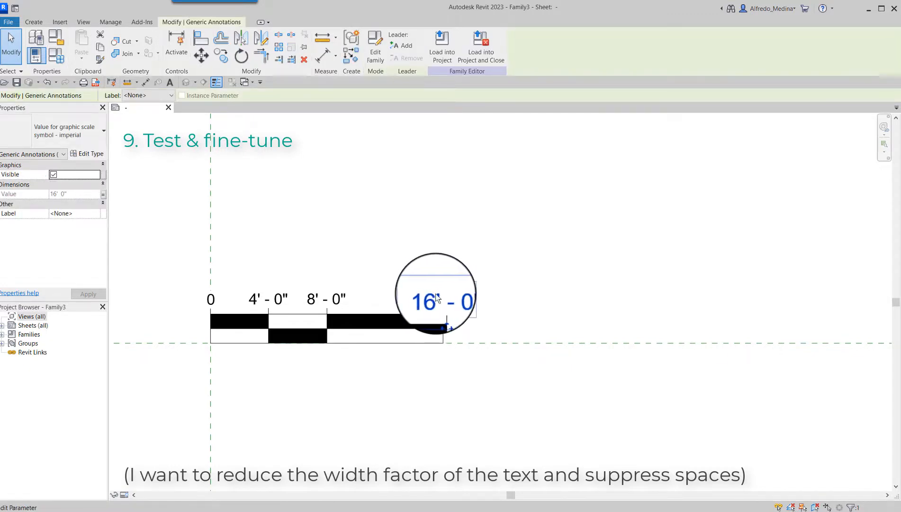
click(375, 55)
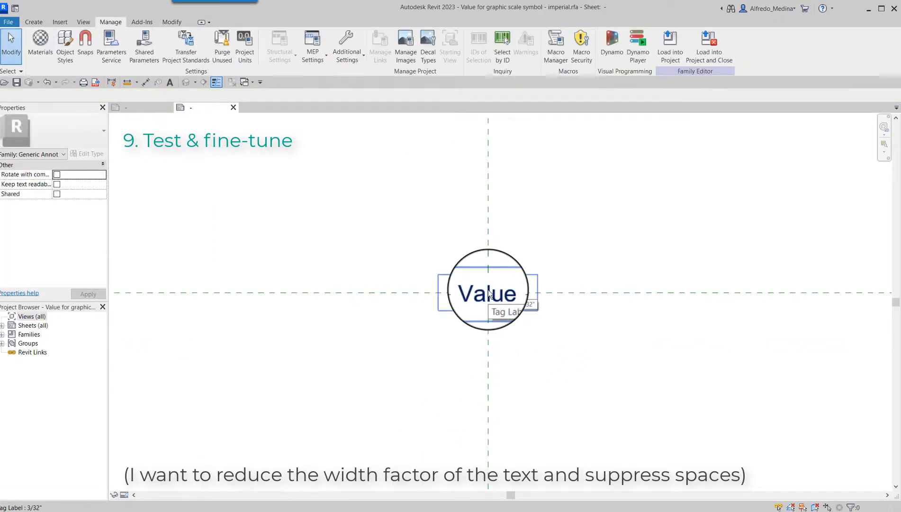
click(490, 293)
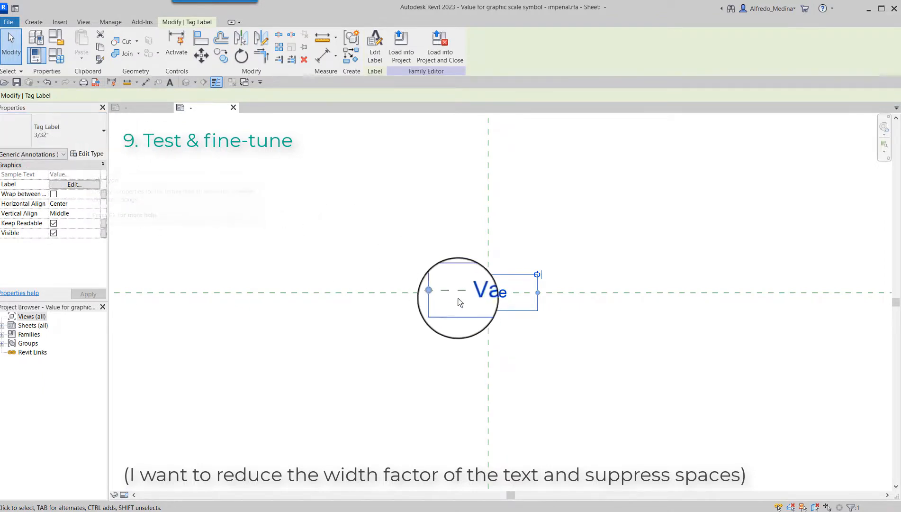
click(91, 155)
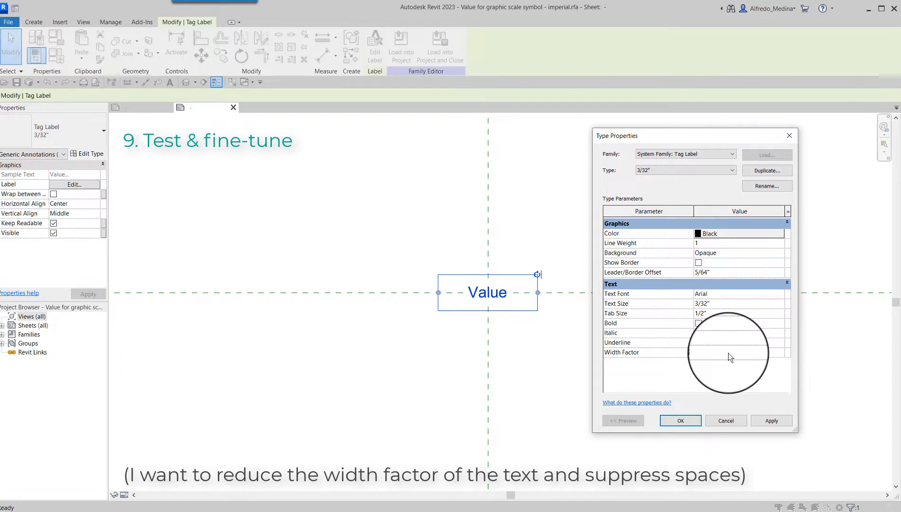
click(680, 420)
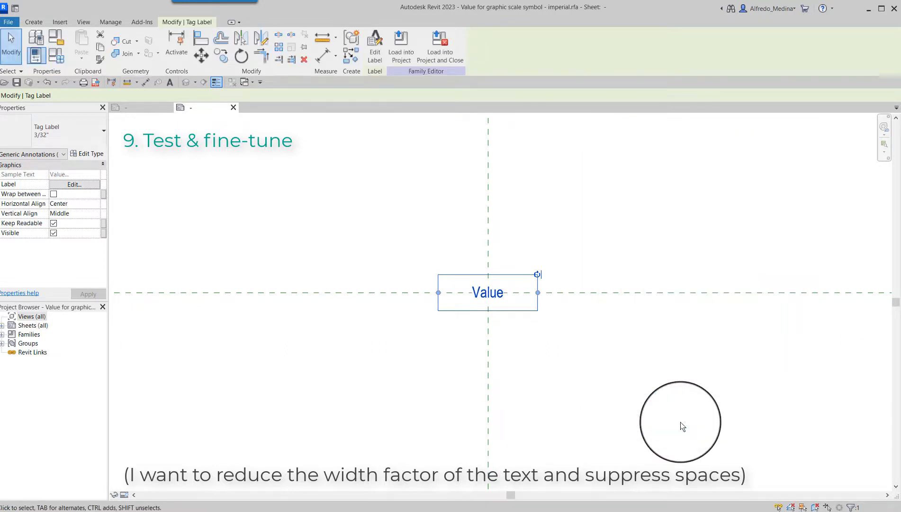
- Override the project unit settings in the Value label's format and suppress spaces, keeping feet and fractional inches
scroll(503, 307, up, 5)
click(373, 54)
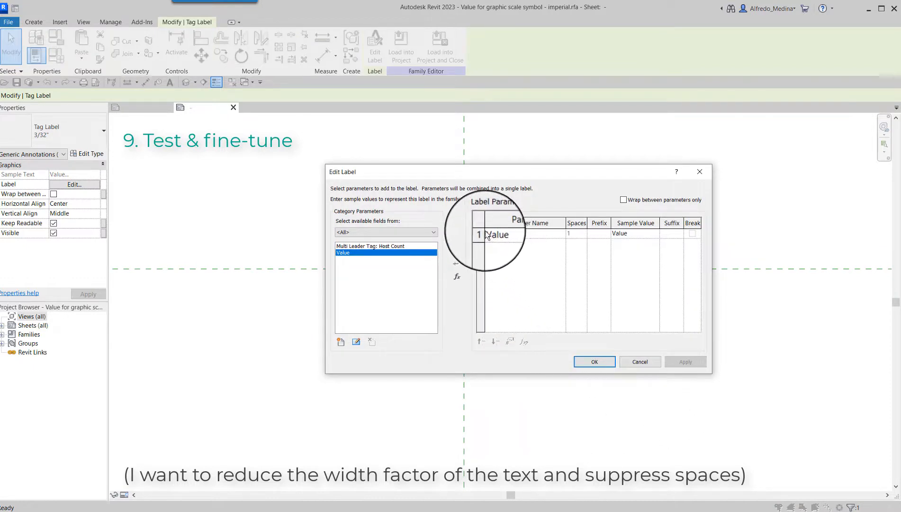
click(480, 233)
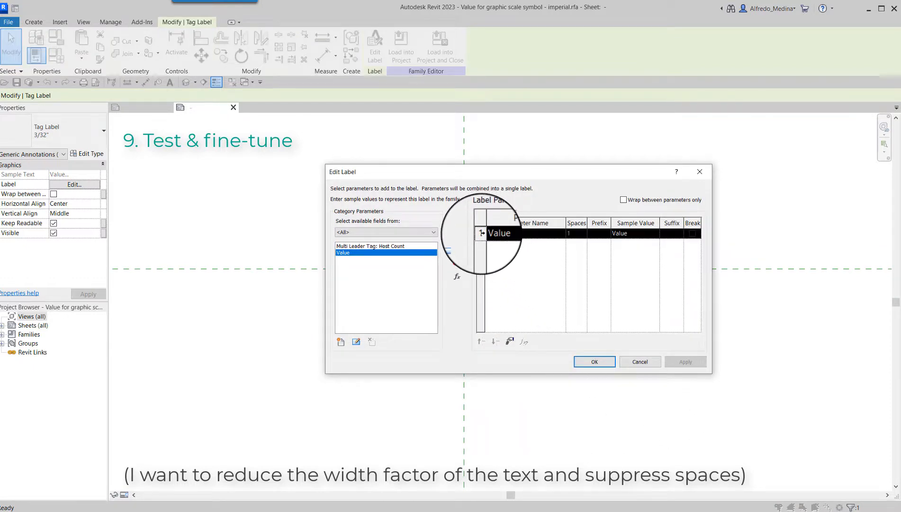
click(510, 341)
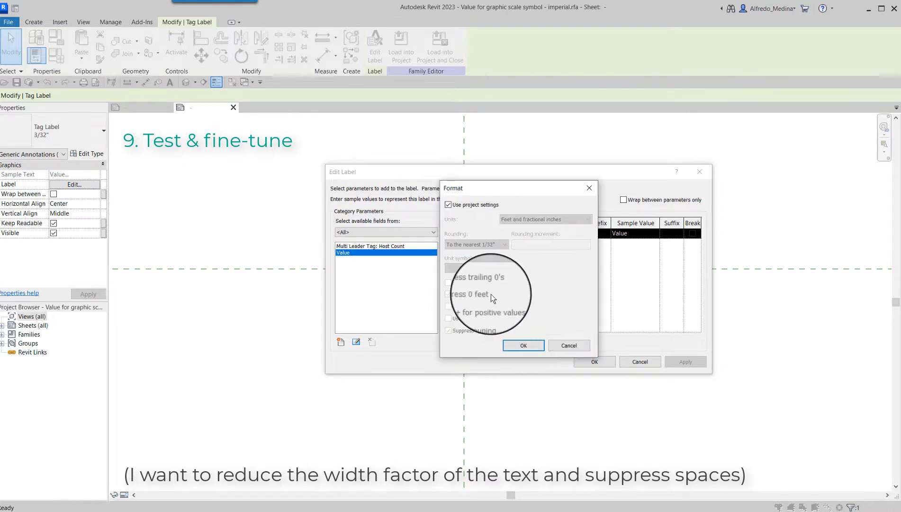
click(449, 205)
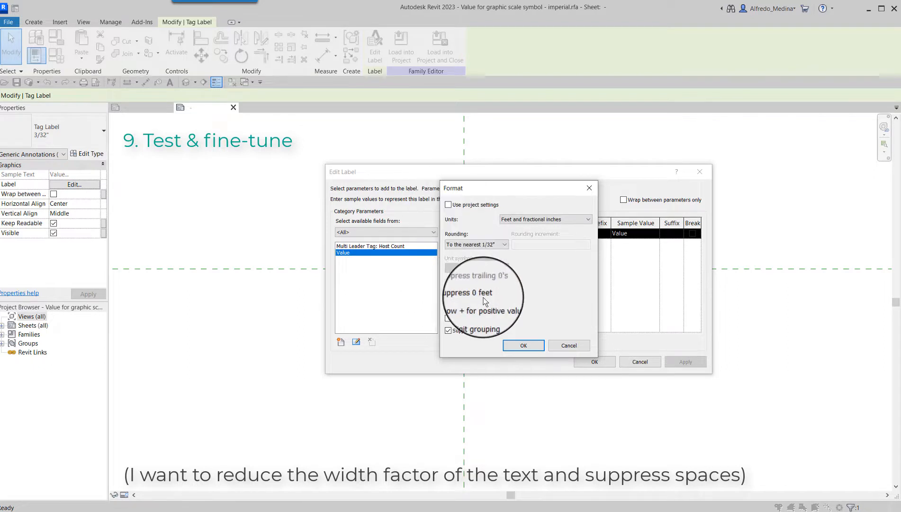
click(521, 345)
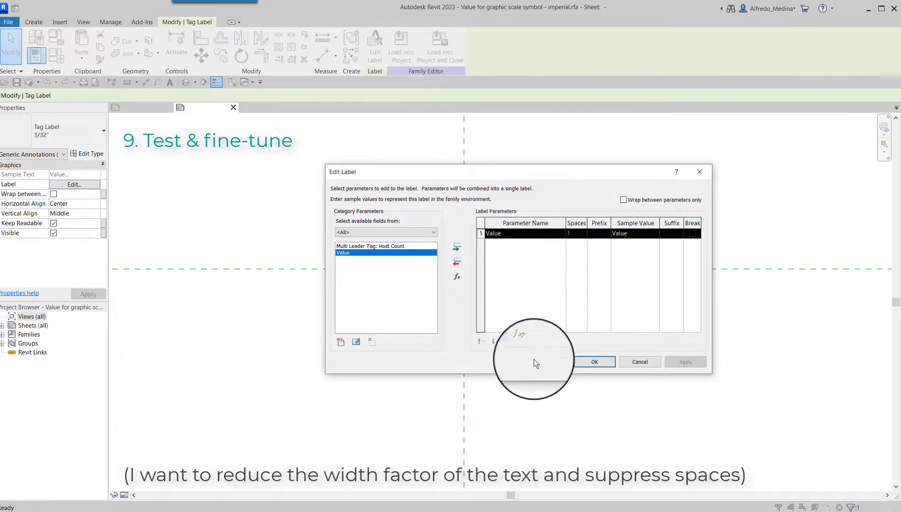
click(595, 361)
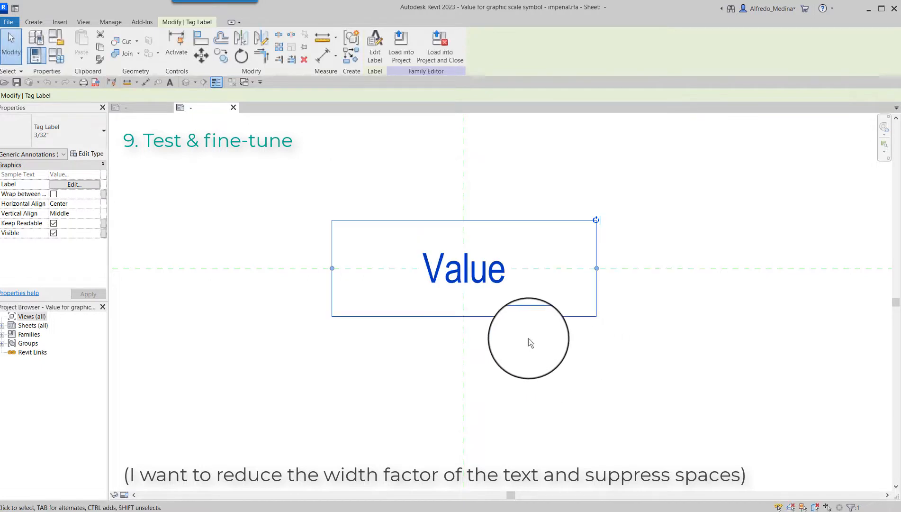
- Load the edited value family back into the graphic scale family and close it, saving over its file and overwriting the existing version
click(92, 154)
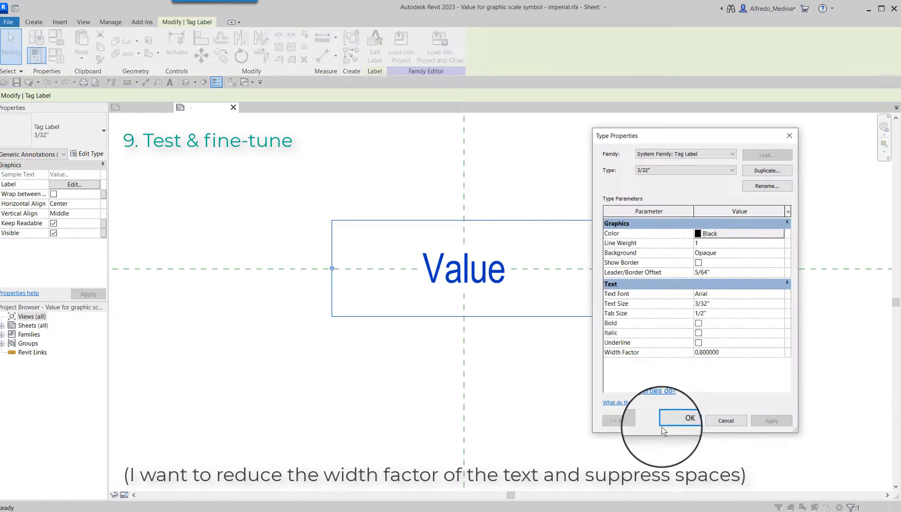
click(681, 420)
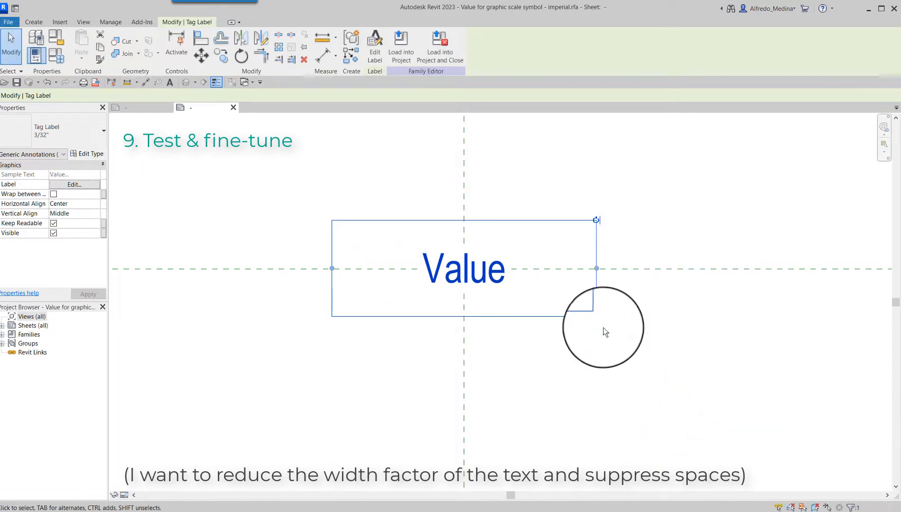
click(438, 57)
click(681, 296)
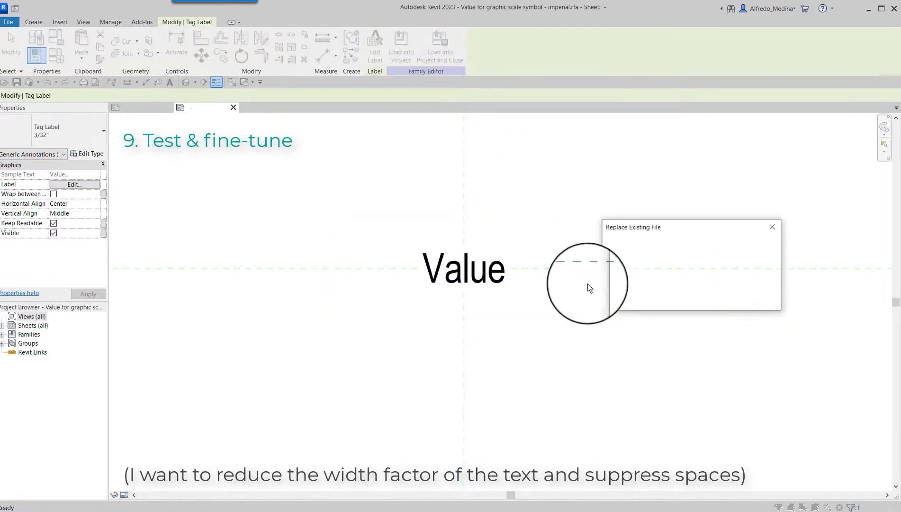
click(679, 298)
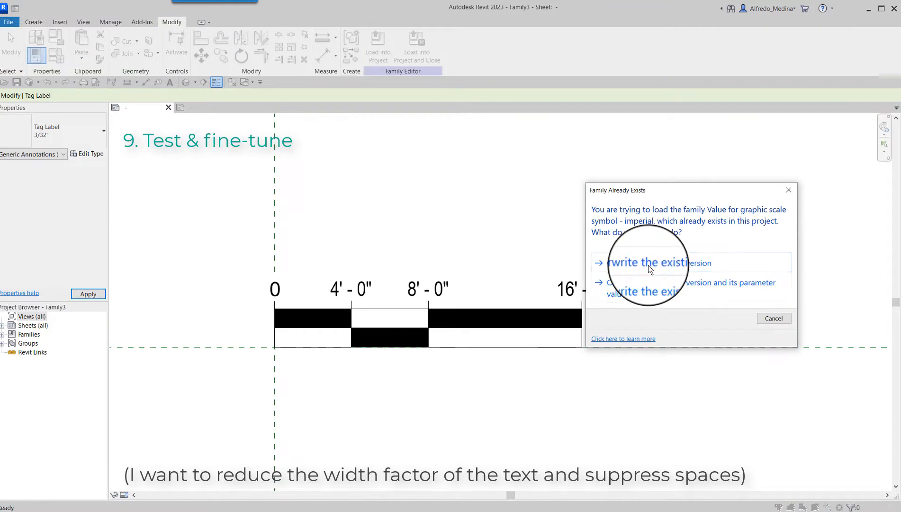
click(650, 265)
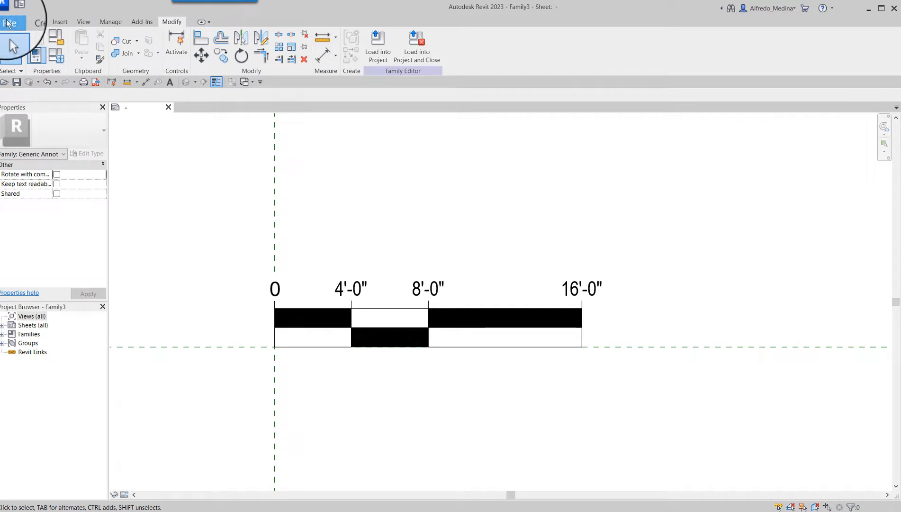
- Open the sample project Arch Link Model.rvt from the Revit sample files
click(7, 22)
mouse_move(43, 93)
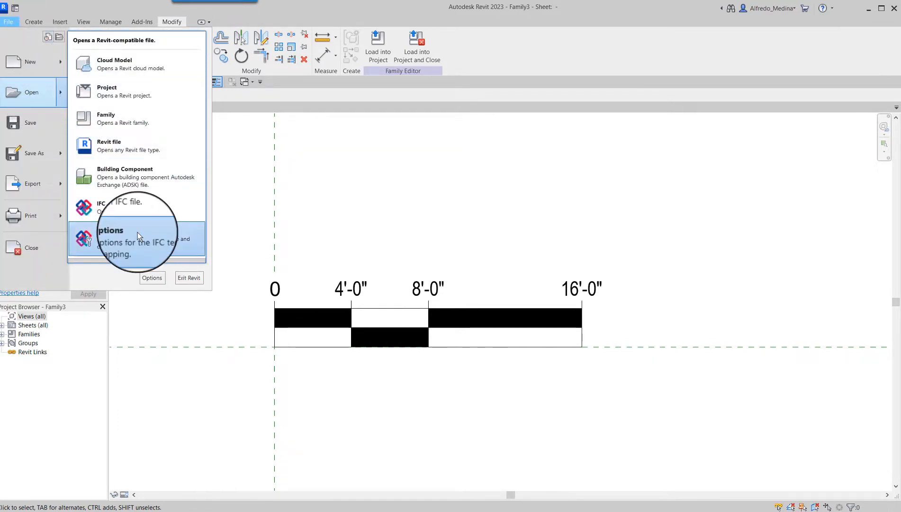
mouse_move(139, 262)
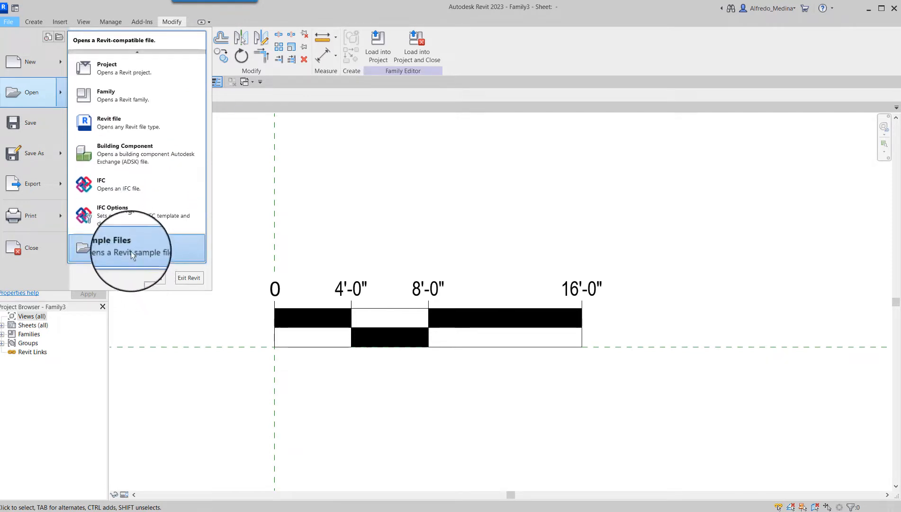
click(131, 253)
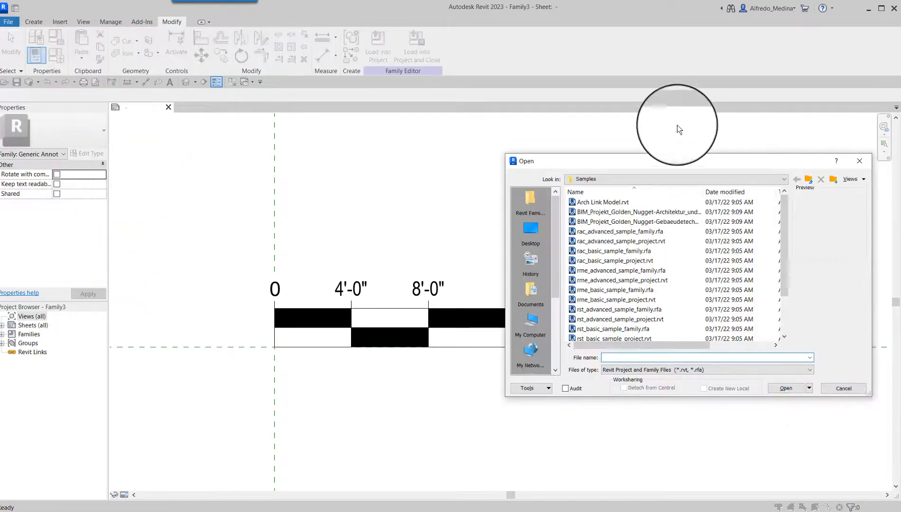
click(604, 203)
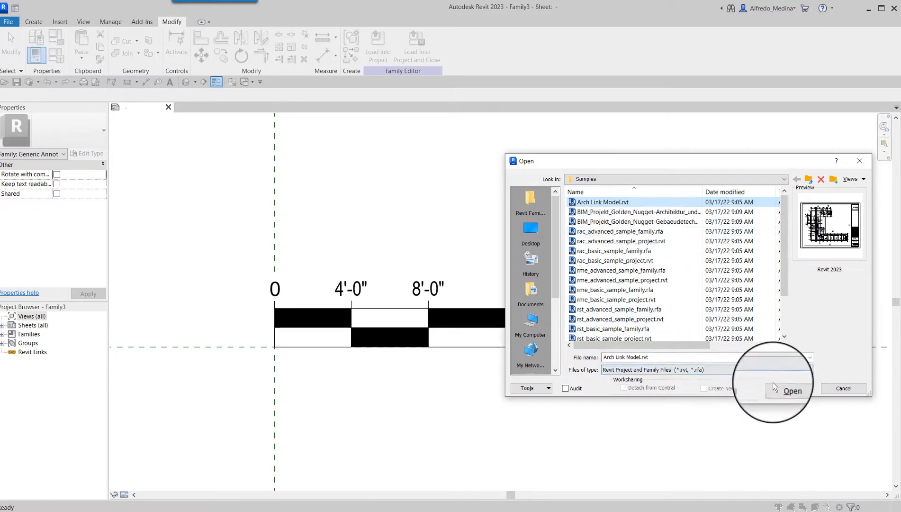
click(785, 389)
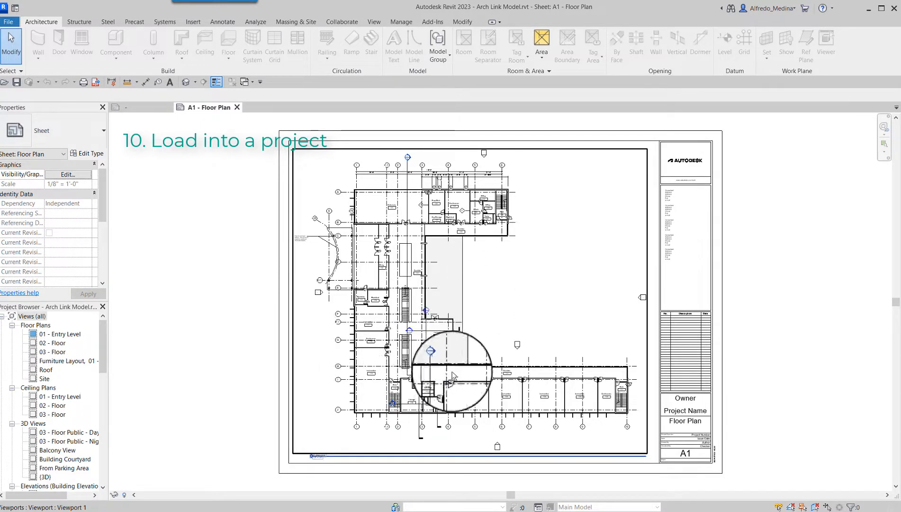
- Examine the scale in the floor plan's view title on sheet A1
scroll(314, 471, up, 6)
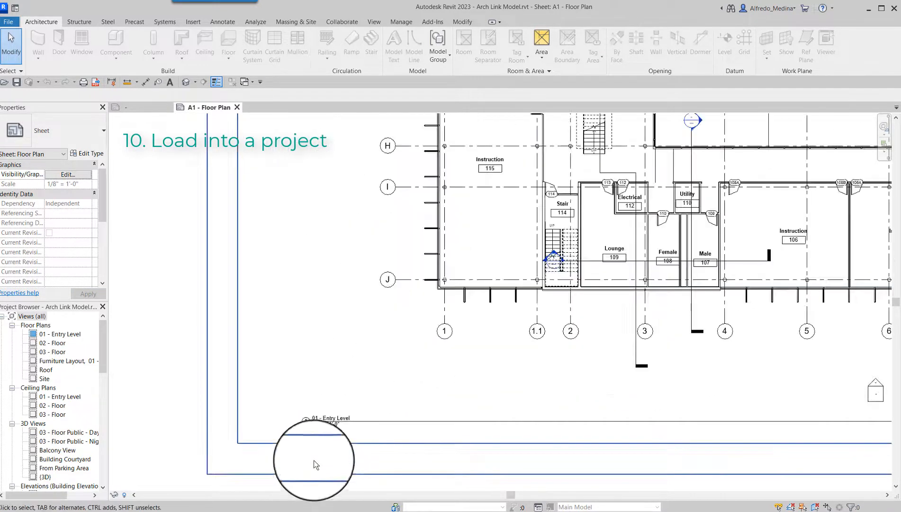
scroll(326, 417, up, 2)
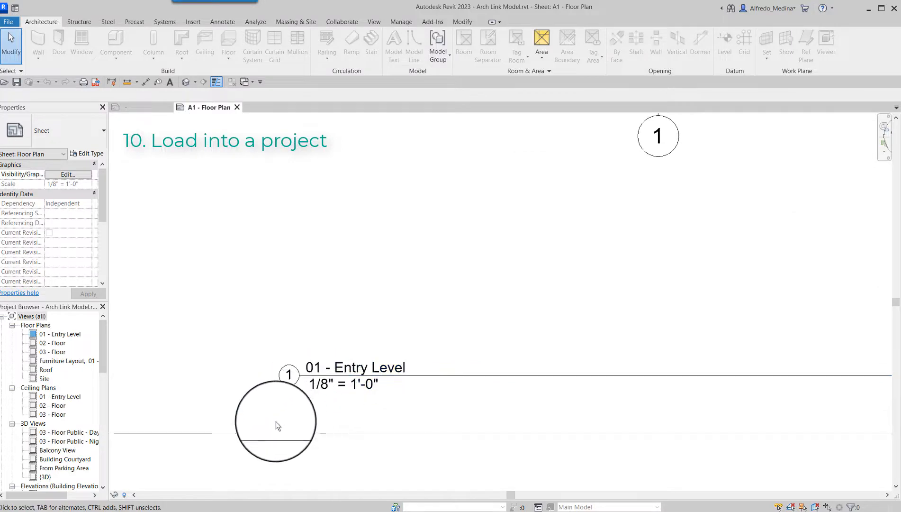
scroll(272, 431, down, 3)
scroll(272, 431, down, 6)
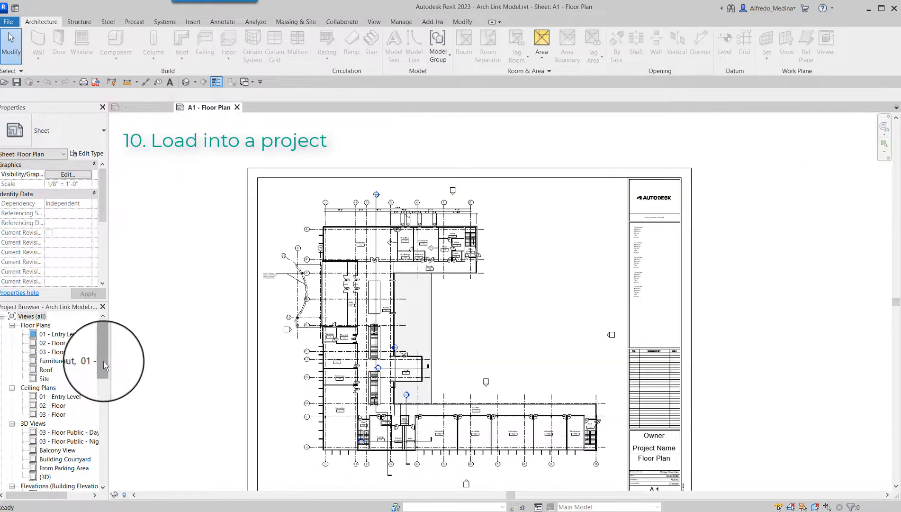
- Open sheet A2 - Sections and examine the scales in its section and detail view titles
drag(102, 363, 105, 475)
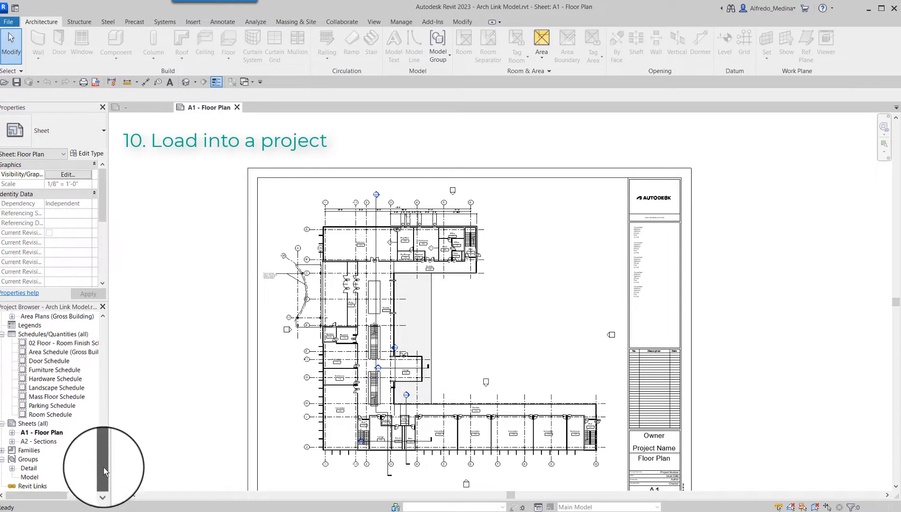
click(26, 441)
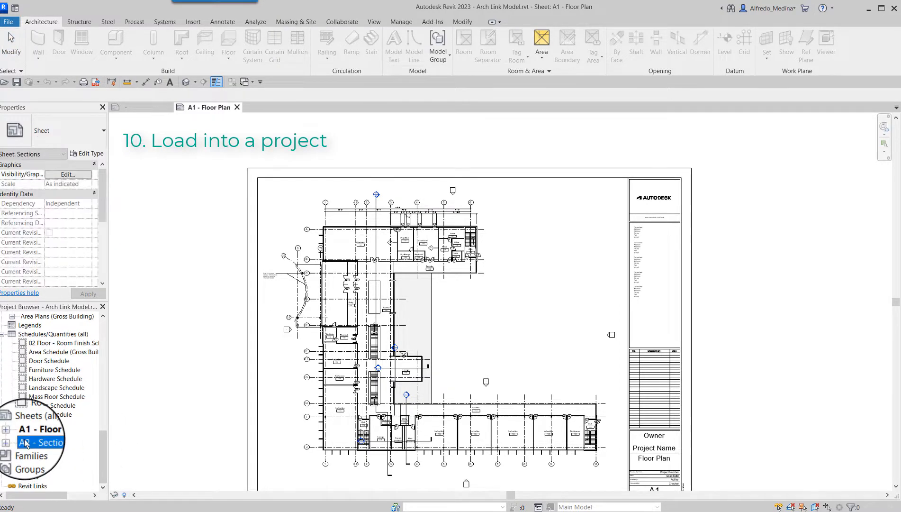
double_click(26, 442)
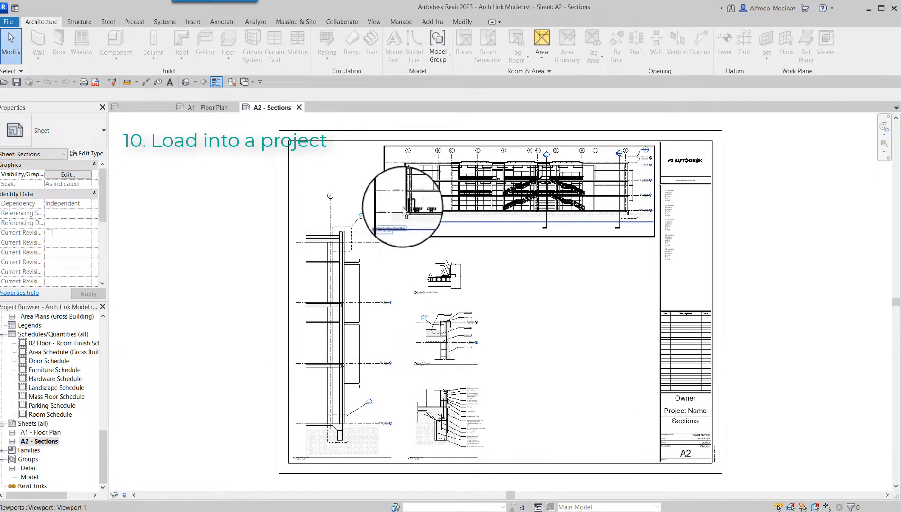
scroll(404, 211, up, 8)
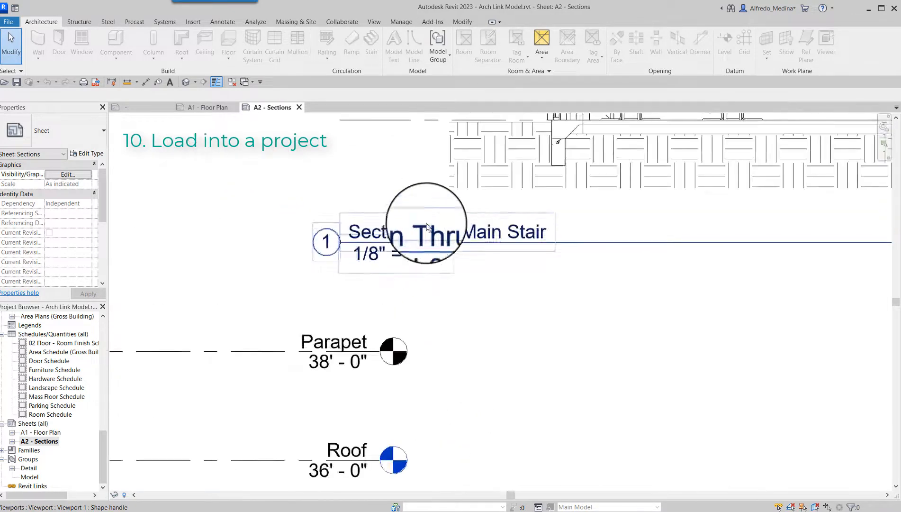
scroll(426, 227, down, 8)
scroll(595, 345, up, 5)
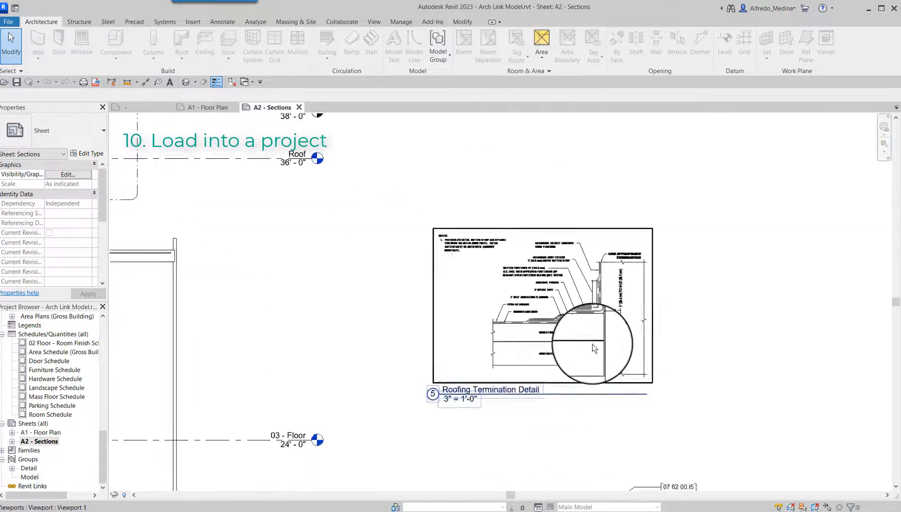
scroll(592, 344, up, 3)
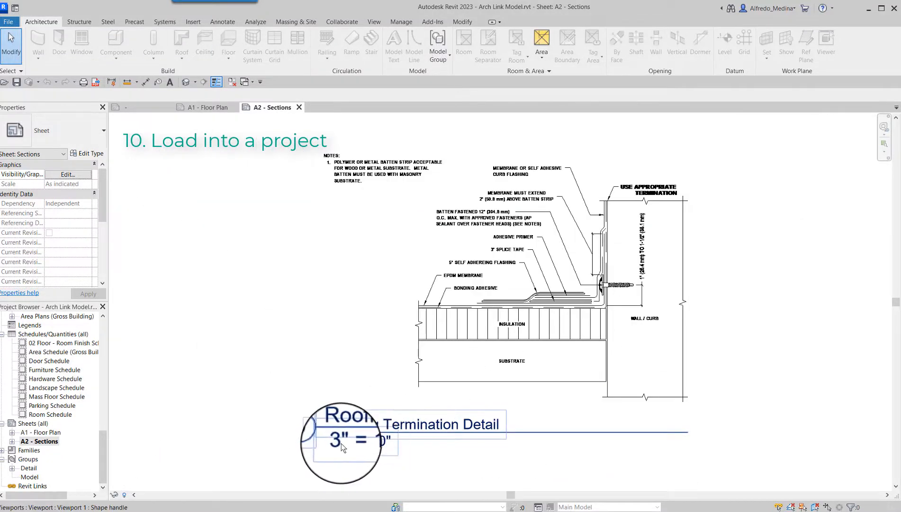
scroll(522, 383, down, 5)
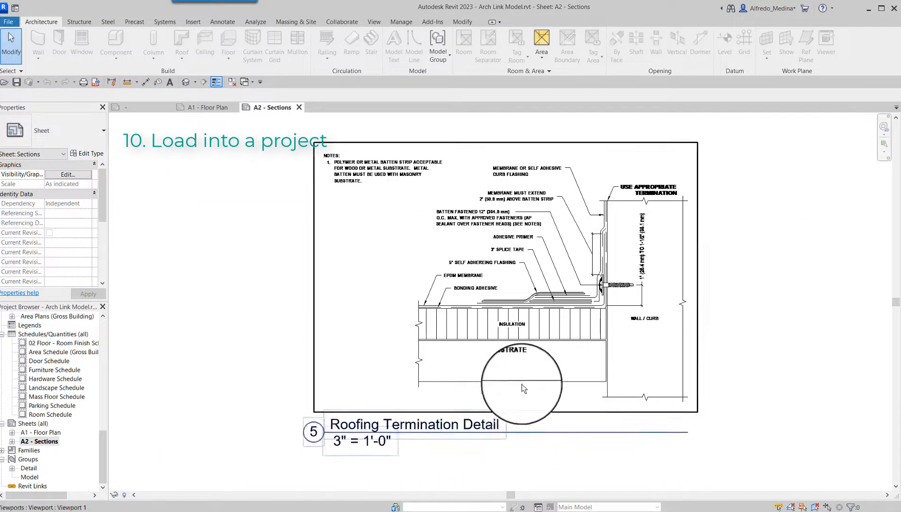
scroll(518, 252, down, 6)
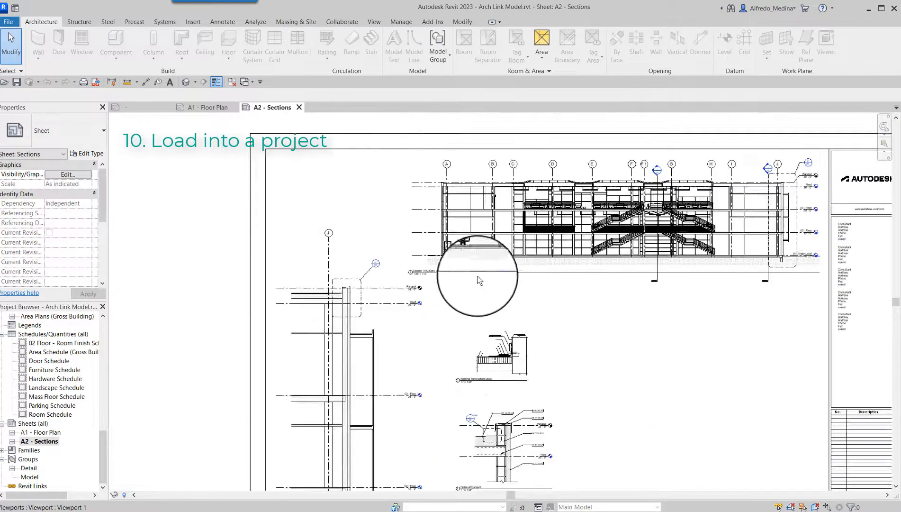
scroll(542, 412, down, 2)
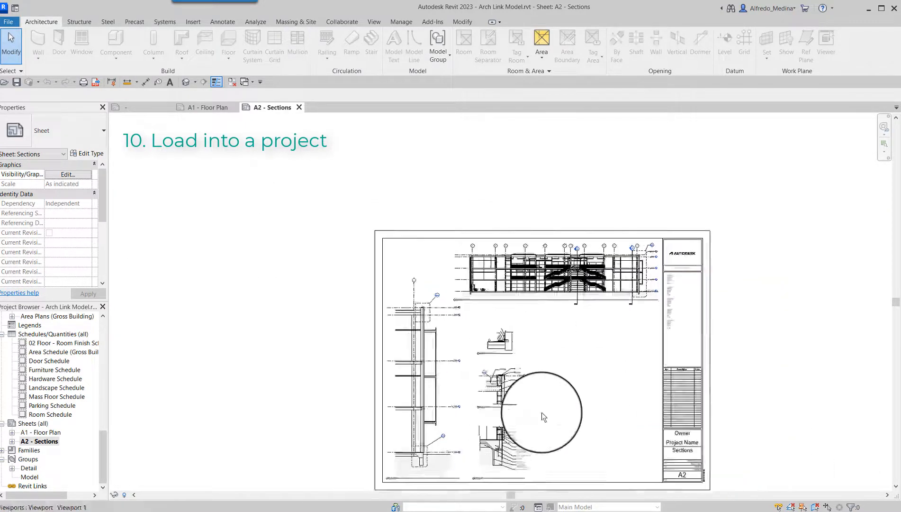
scroll(521, 469, up, 4)
scroll(521, 467, up, 2)
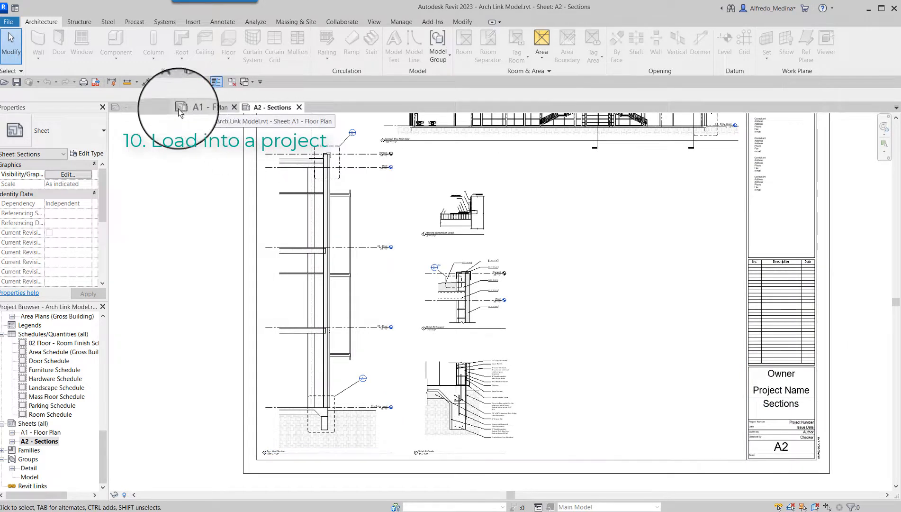
- Load the graphic scale family into the project and close it, saving it as Graphic Scale symbol - imperial
click(161, 108)
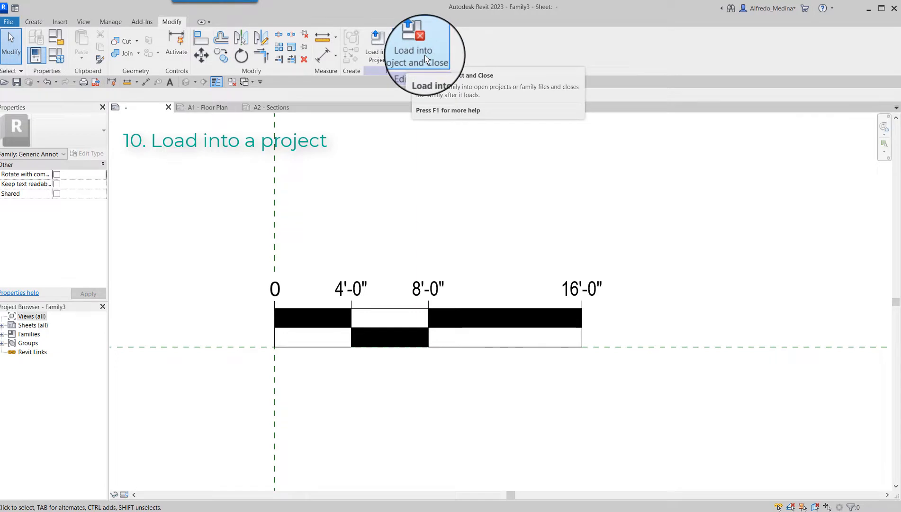
click(424, 55)
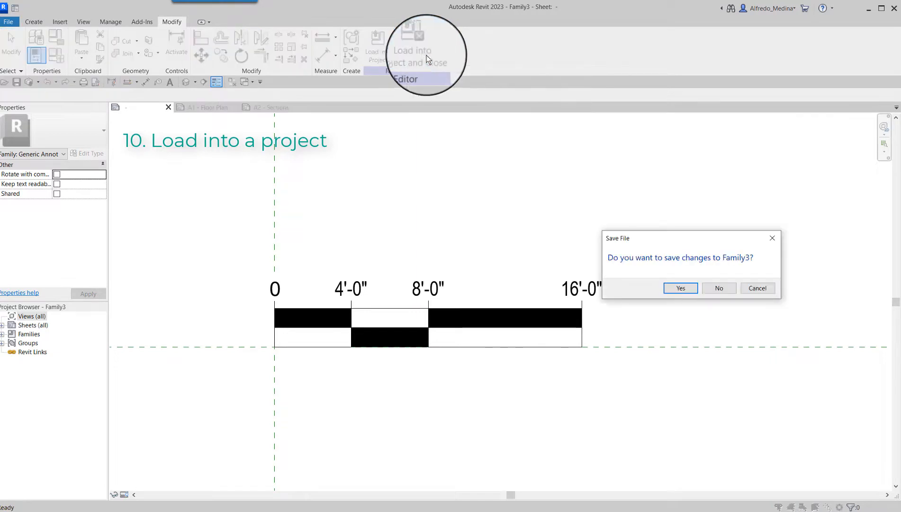
click(678, 288)
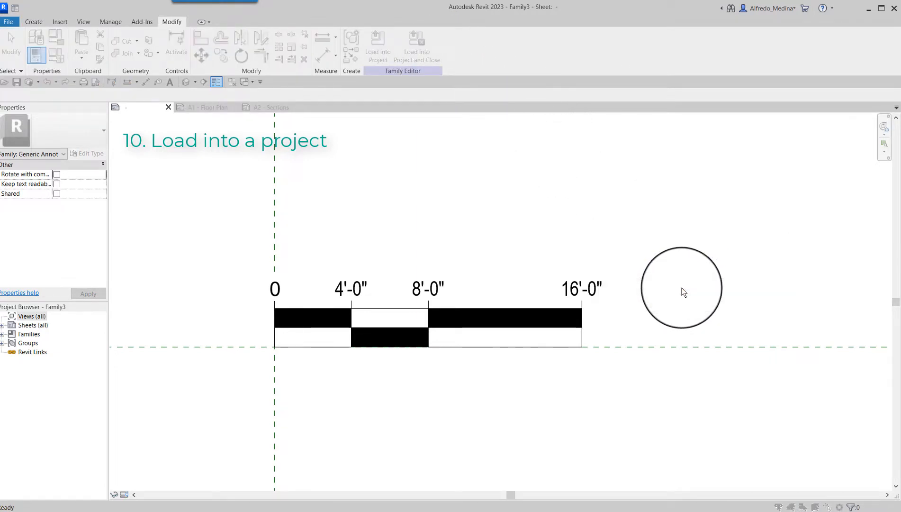
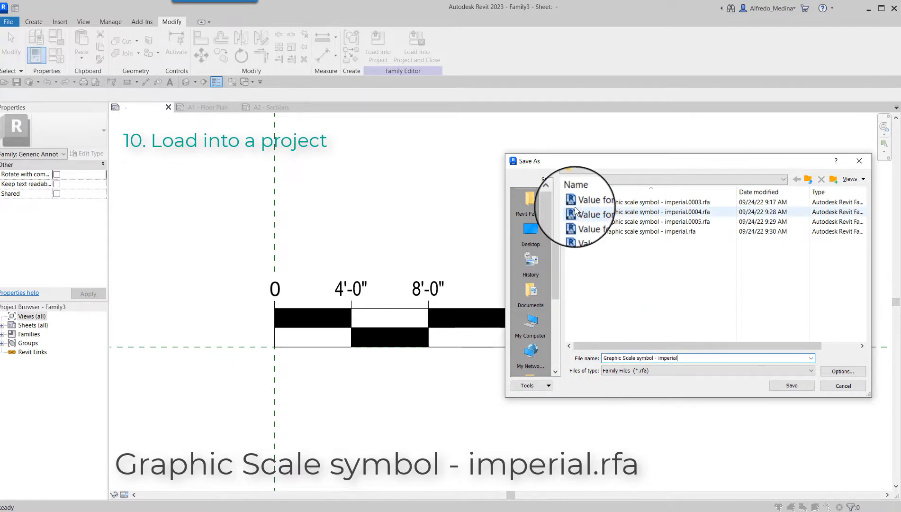
click(787, 388)
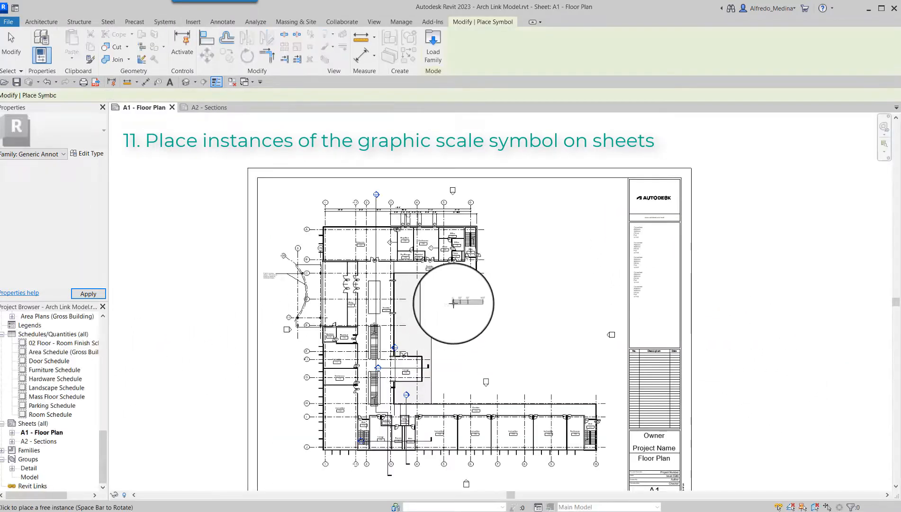
- Place a graphic scale symbol on sheet A1 at the right end of the floor plan's view title line
scroll(507, 245, down, 1)
scroll(432, 272, up, 3)
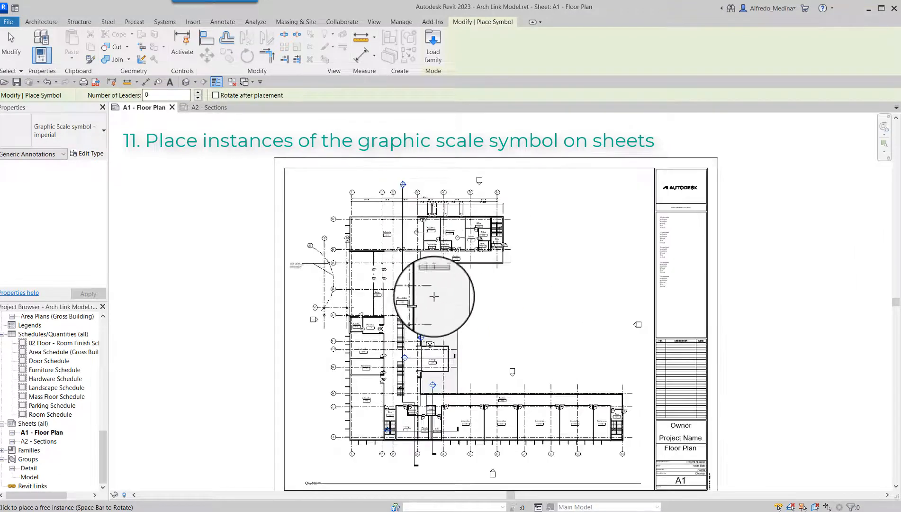
scroll(466, 223, down, 1)
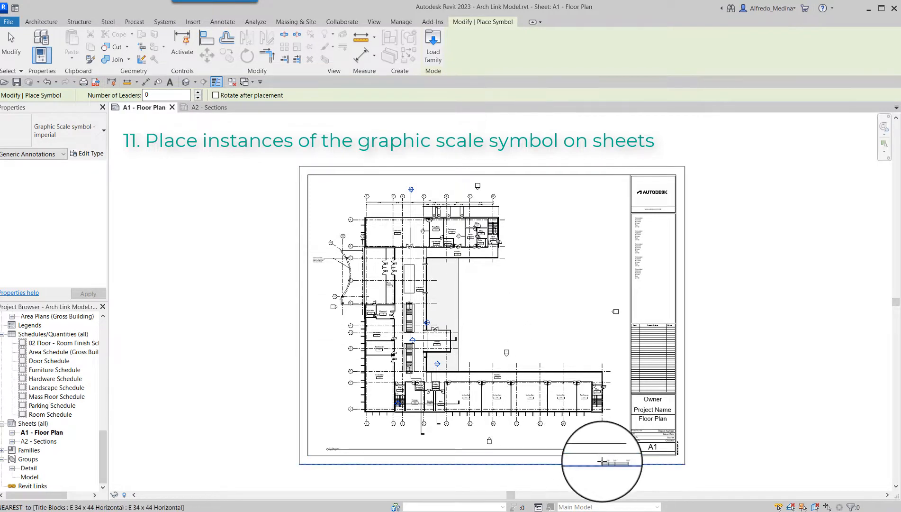
scroll(587, 454, up, 5)
scroll(600, 428, up, 2)
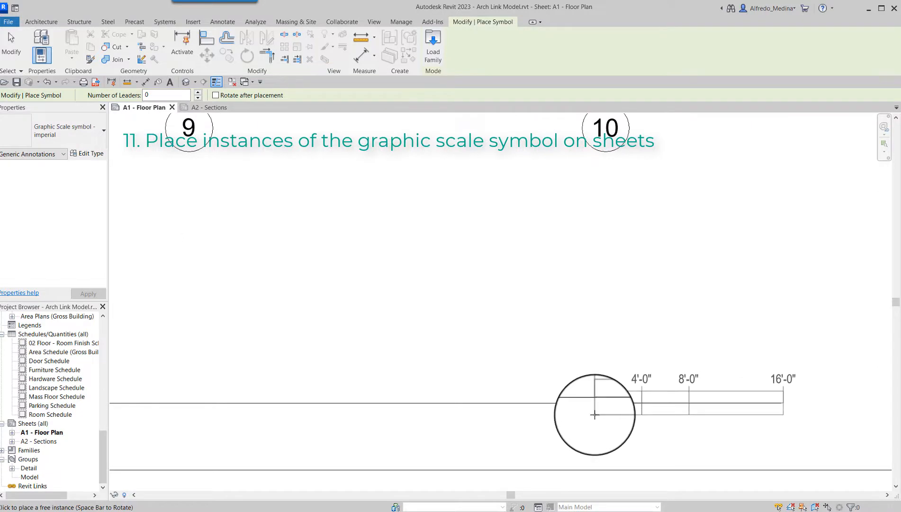
click(595, 414)
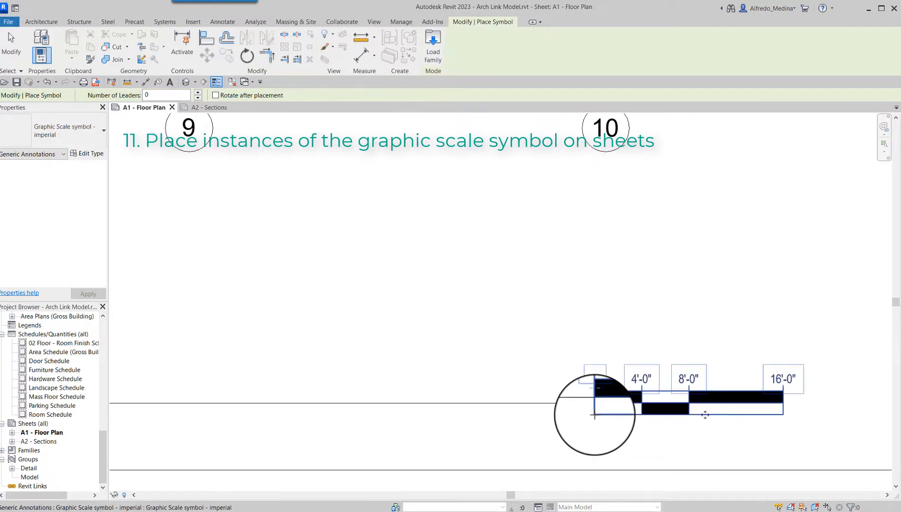
scroll(595, 414, down, 1)
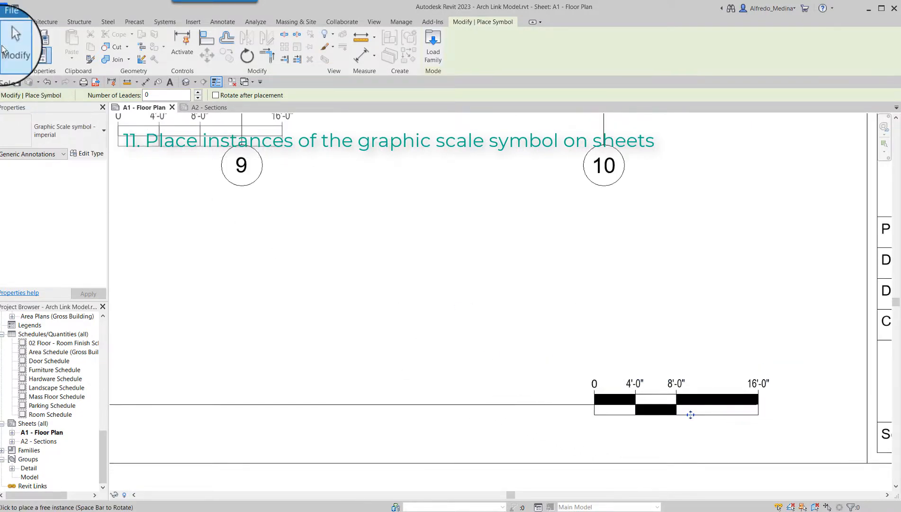
click(3, 49)
- Compare the placed graphic scale's Scale Factor with the scale in the 01 - Entry Level view title
click(742, 396)
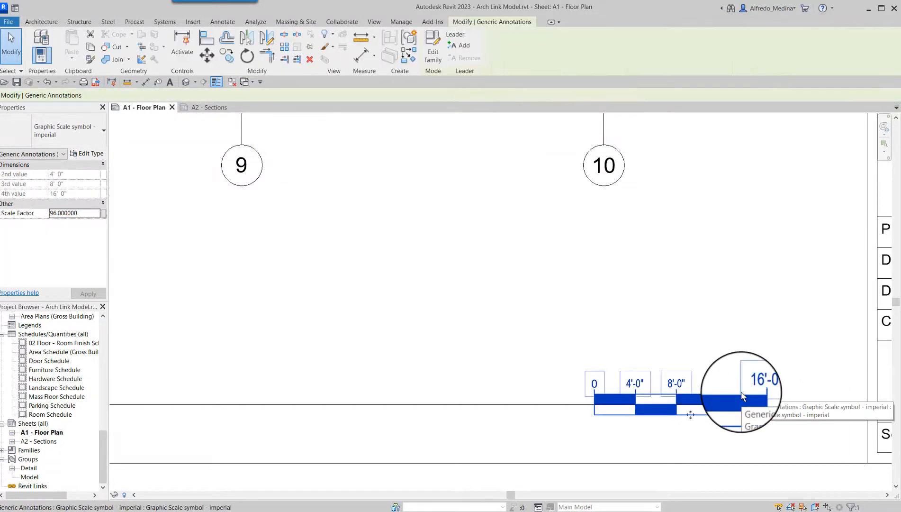
scroll(777, 429, down, 4)
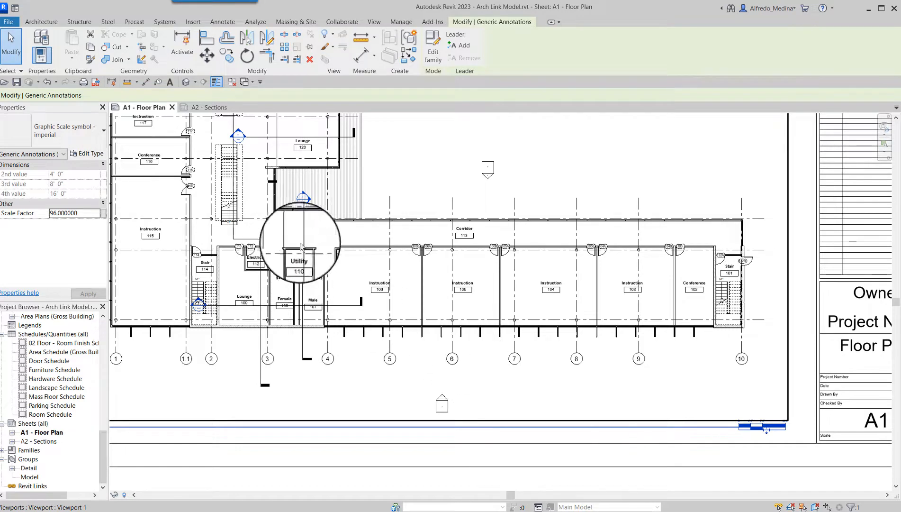
scroll(616, 408, down, 3)
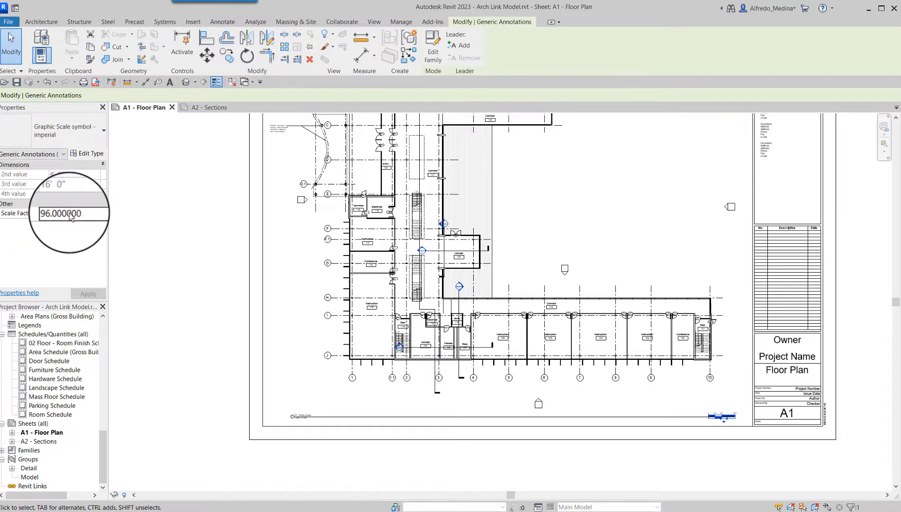
scroll(301, 419, up, 5)
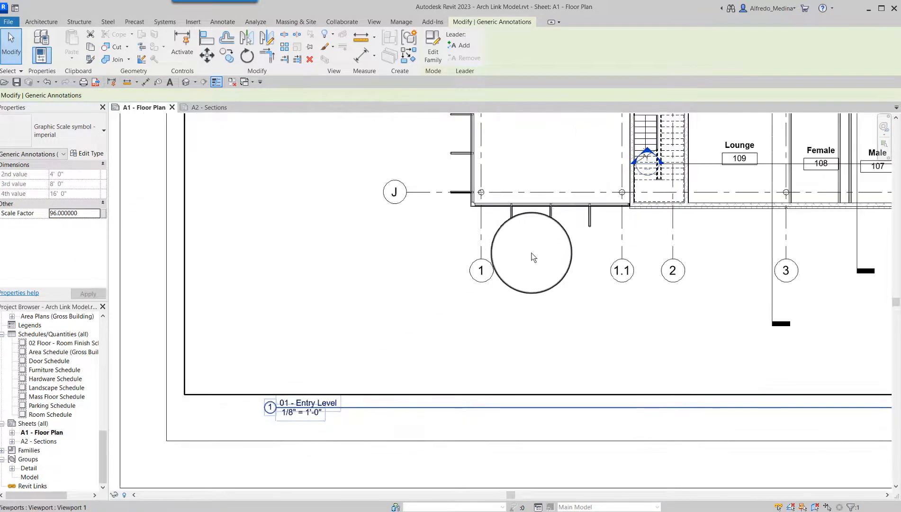
scroll(294, 416, up, 3)
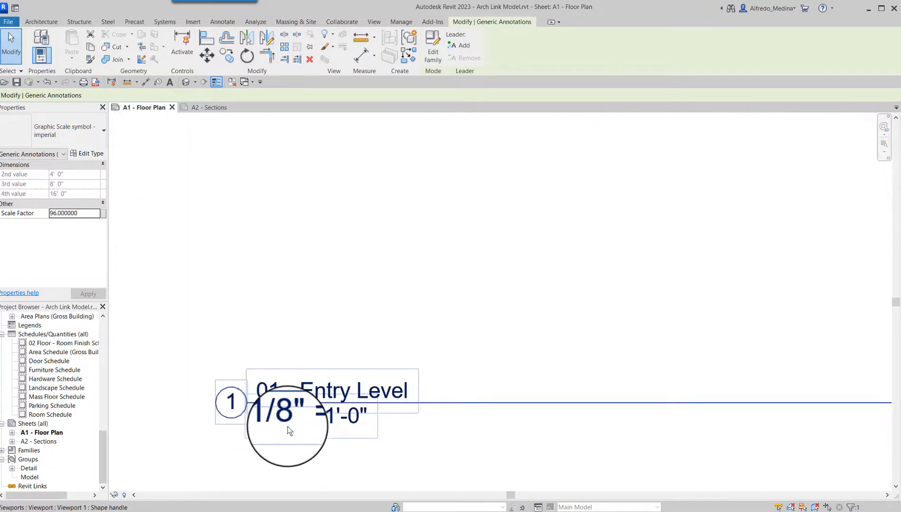
scroll(290, 429, down, 6)
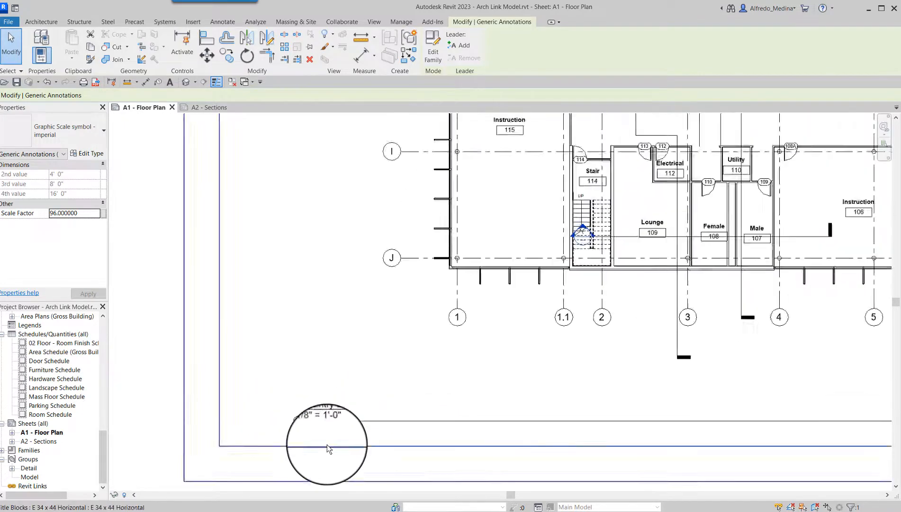
scroll(306, 428, down, 8)
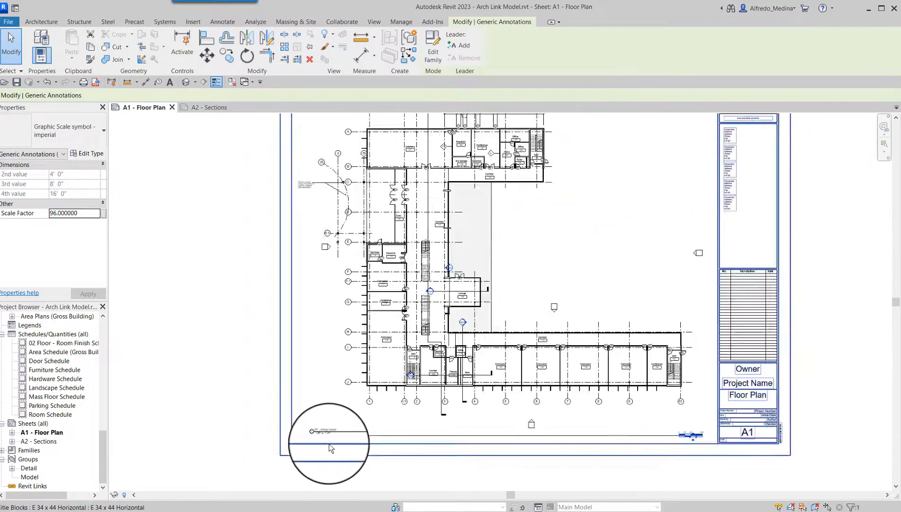
- Examine the floor plan viewport's Scale Value and check the graphic scale's Scale Factor against it
click(386, 307)
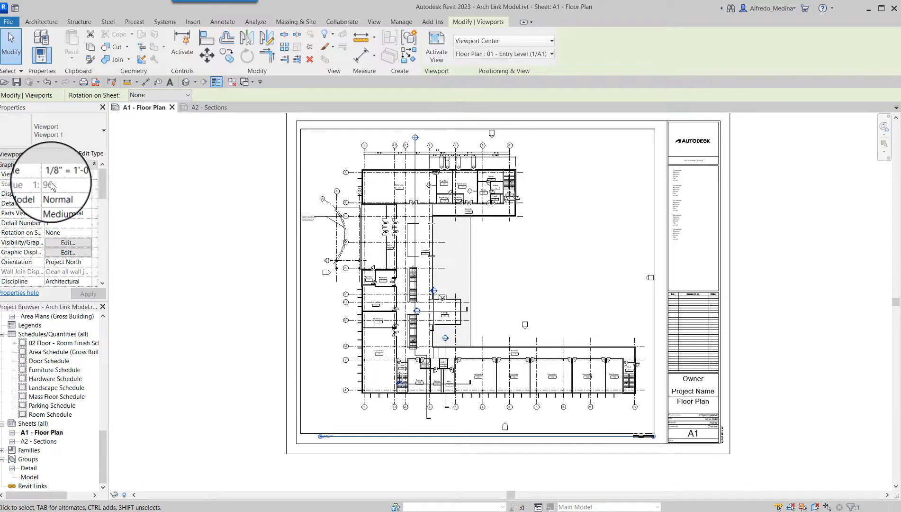
click(414, 424)
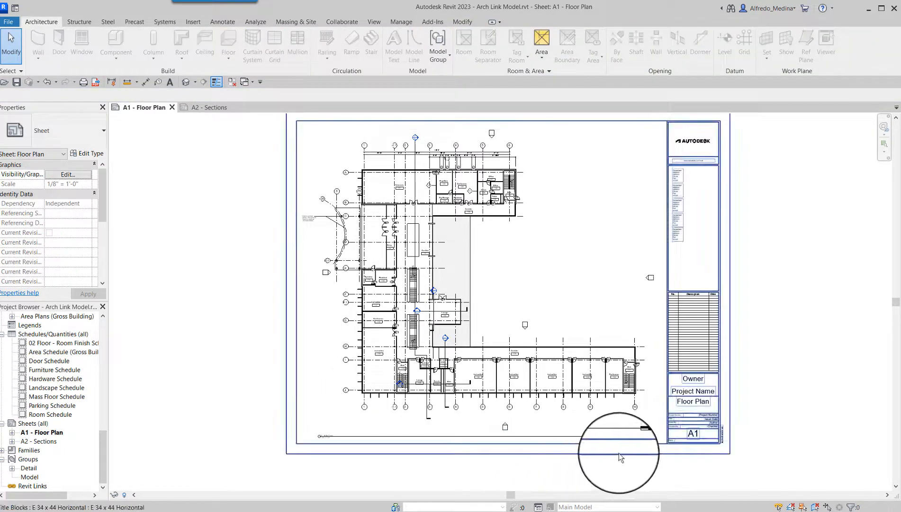
scroll(648, 413, up, 8)
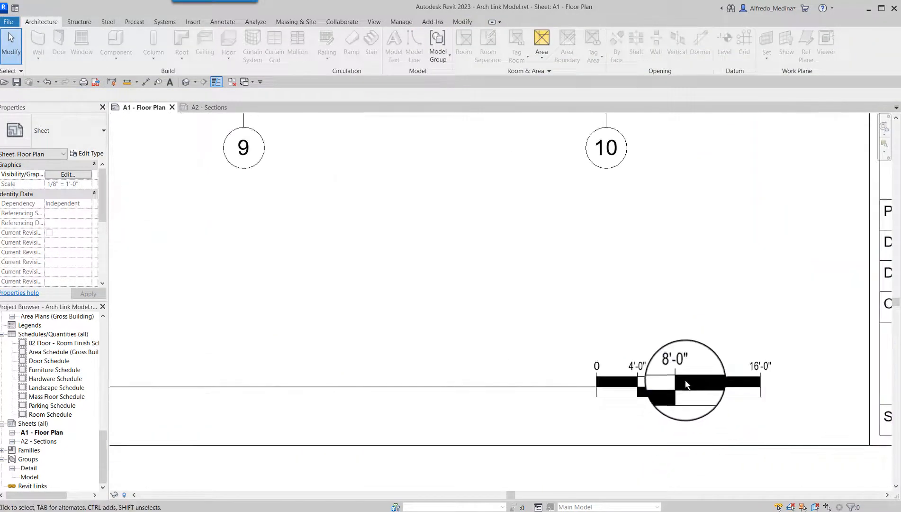
click(685, 381)
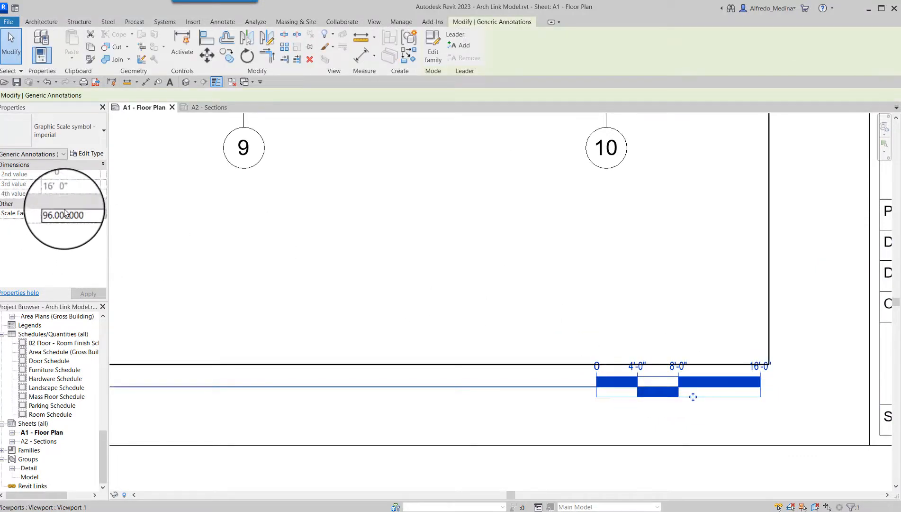
scroll(718, 426, down, 8)
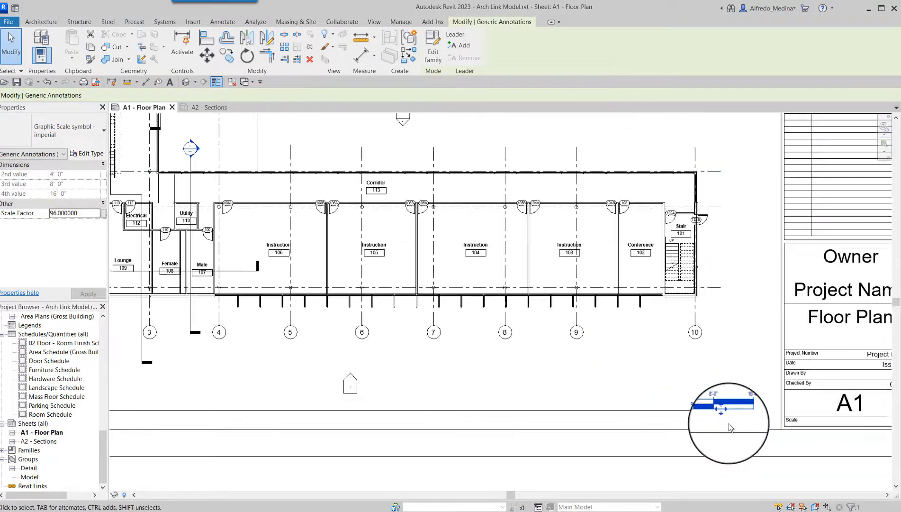
scroll(541, 365, down, 2)
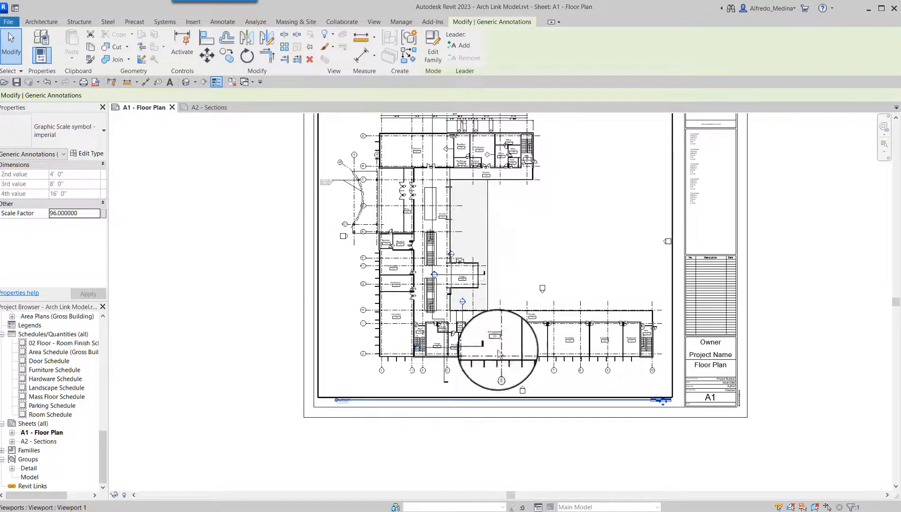
scroll(493, 372, down, 2)
scroll(554, 279, up, 2)
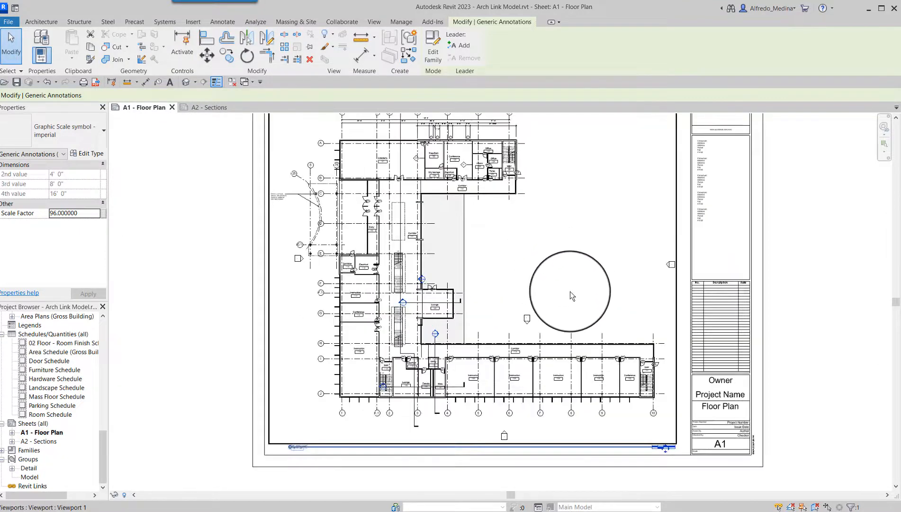
- On sheet A2 - Sections, place a graphic scale symbol at the right end of the Section Thru Main Stair title line
click(217, 108)
scroll(464, 401, down, 3)
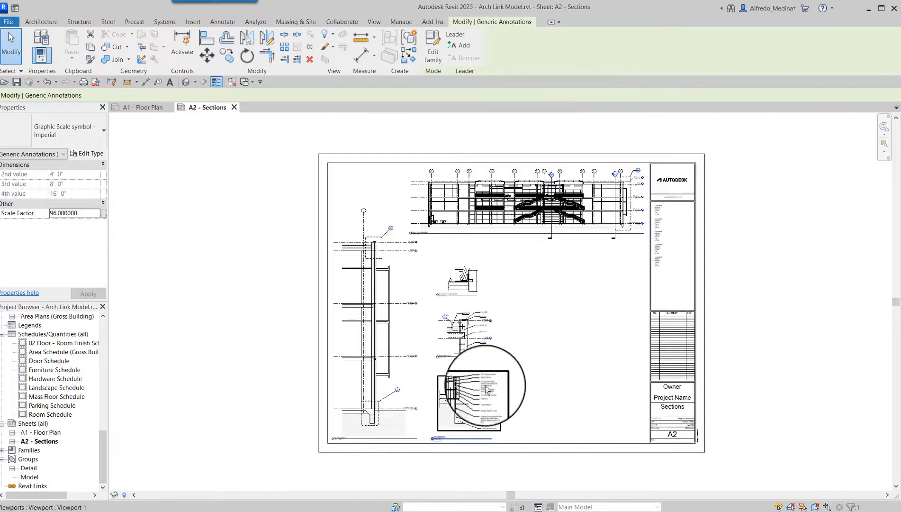
scroll(549, 379, up, 2)
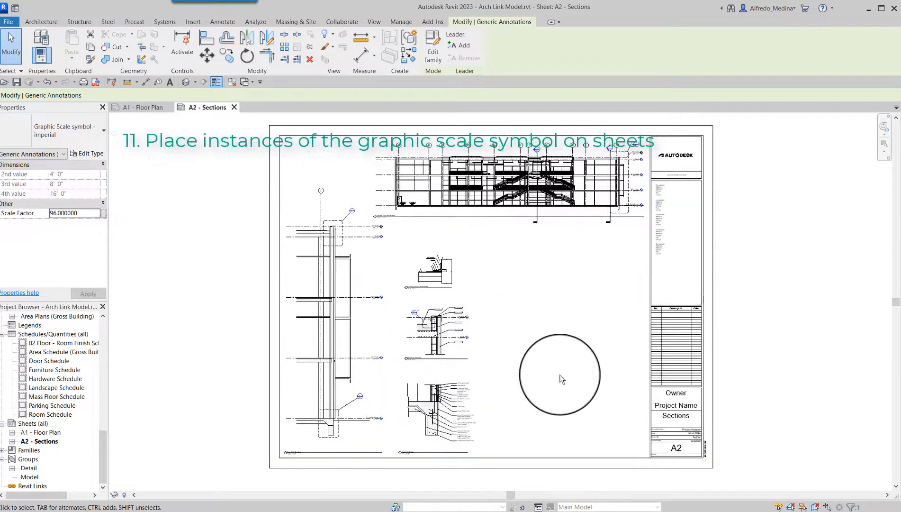
click(229, 22)
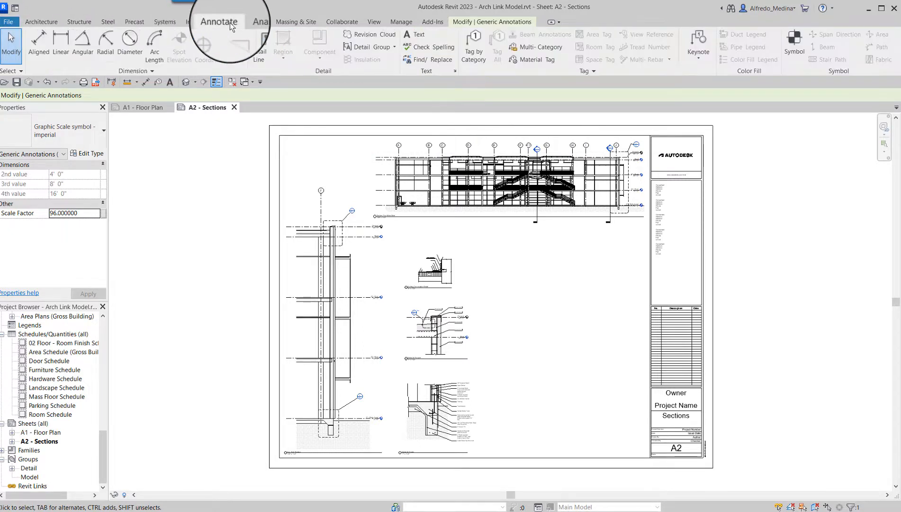
click(801, 52)
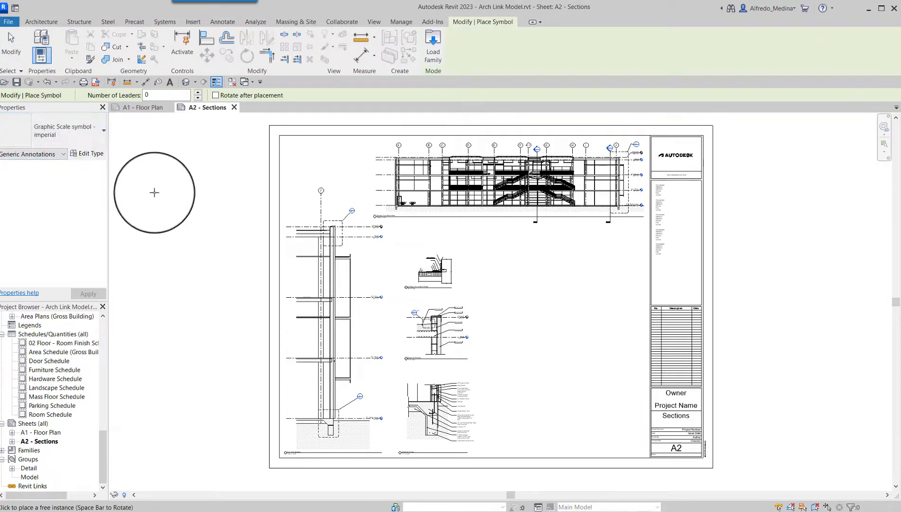
scroll(403, 455, up, 2)
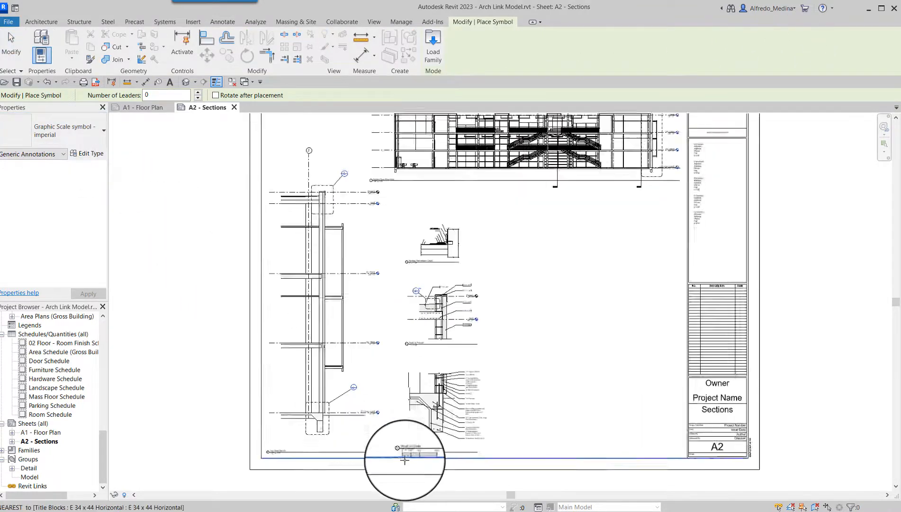
scroll(440, 432, down, 3)
scroll(664, 258, up, 5)
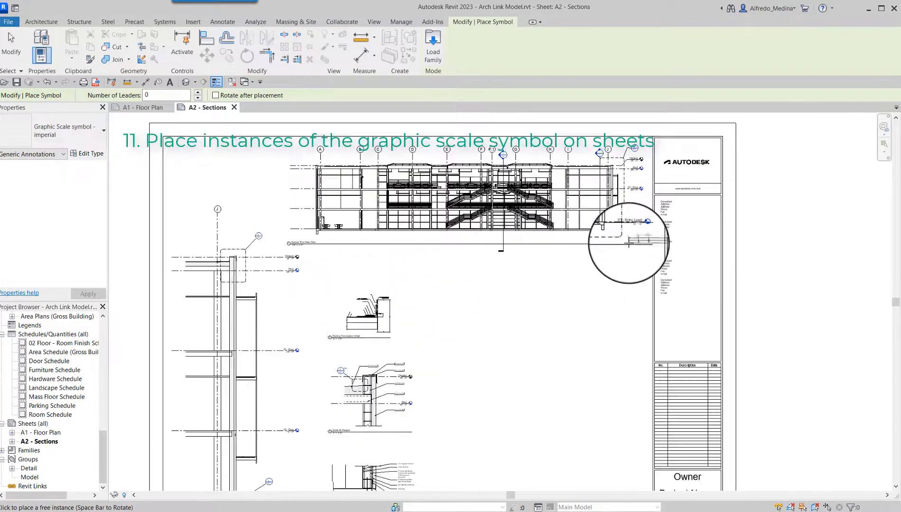
scroll(631, 251, up, 2)
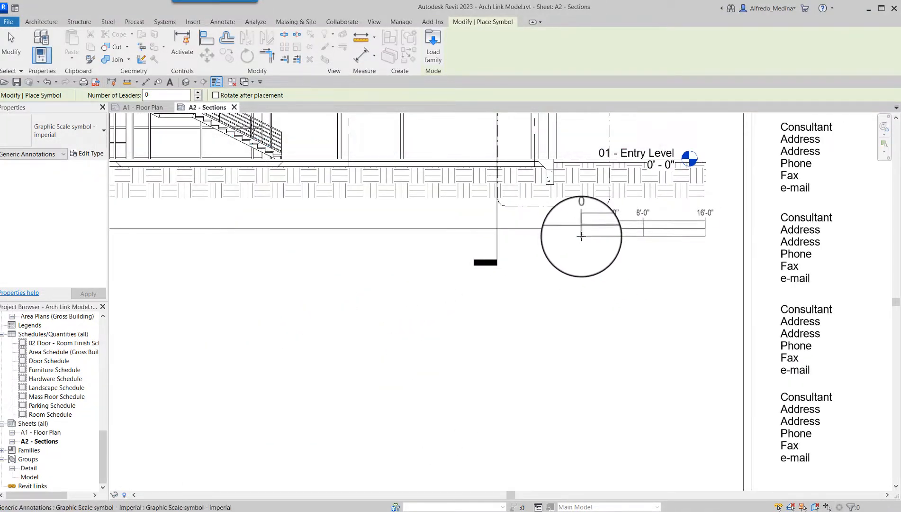
click(581, 236)
- Place graphic scale symbols at the right ends of the Roofing Termination Detail and Detail At Parapet title lines
scroll(659, 256, down, 5)
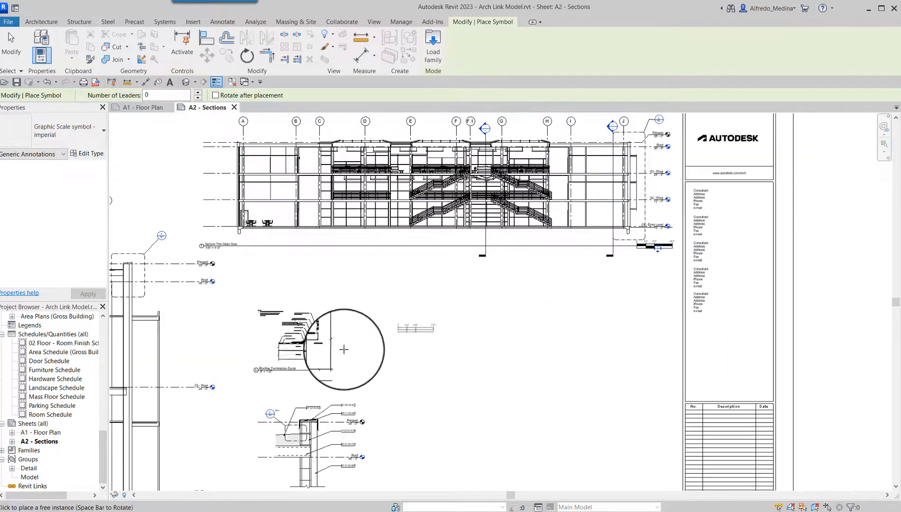
scroll(265, 379, up, 5)
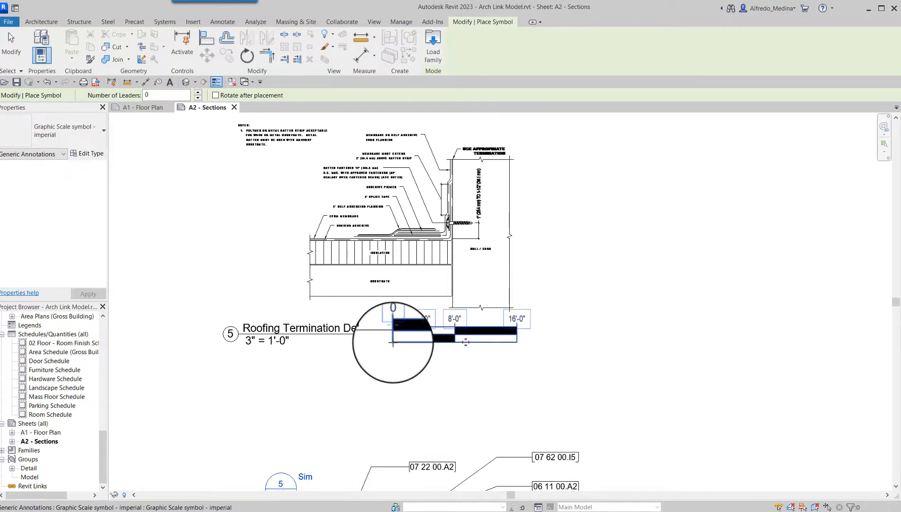
scroll(393, 342, down, 5)
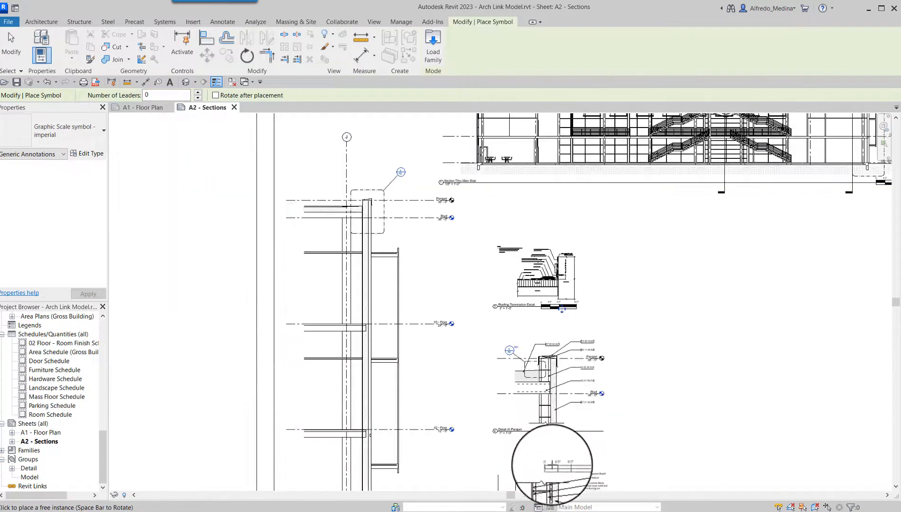
scroll(552, 464, up, 5)
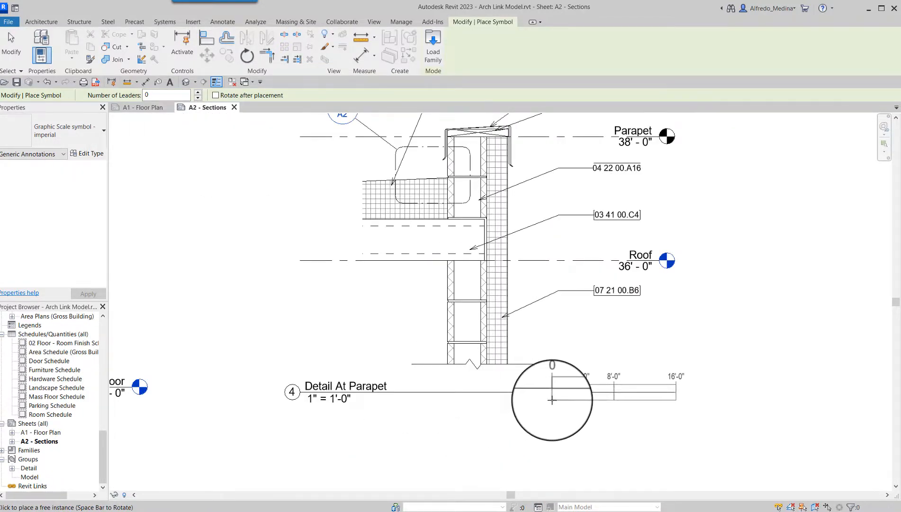
- Place a graphic scale symbol at the right end of the Detail At Grade title line
scroll(552, 400, down, 8)
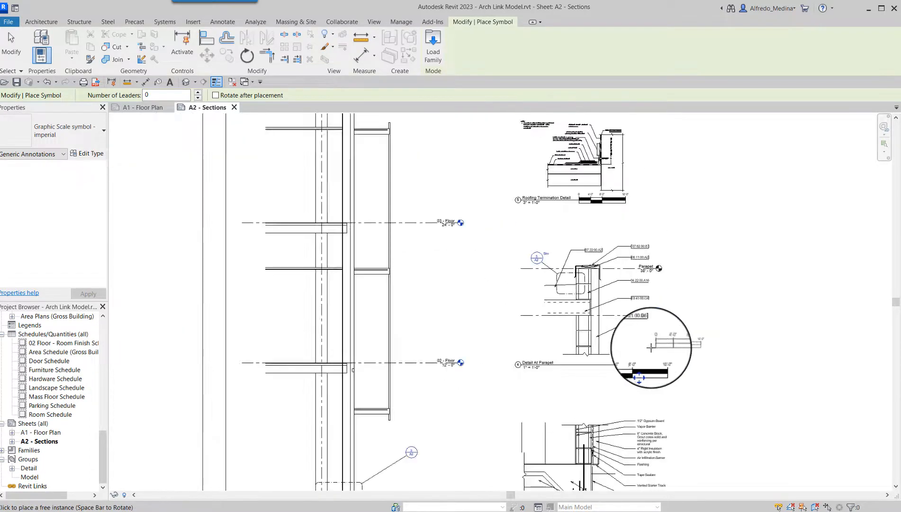
scroll(625, 407, up, 7)
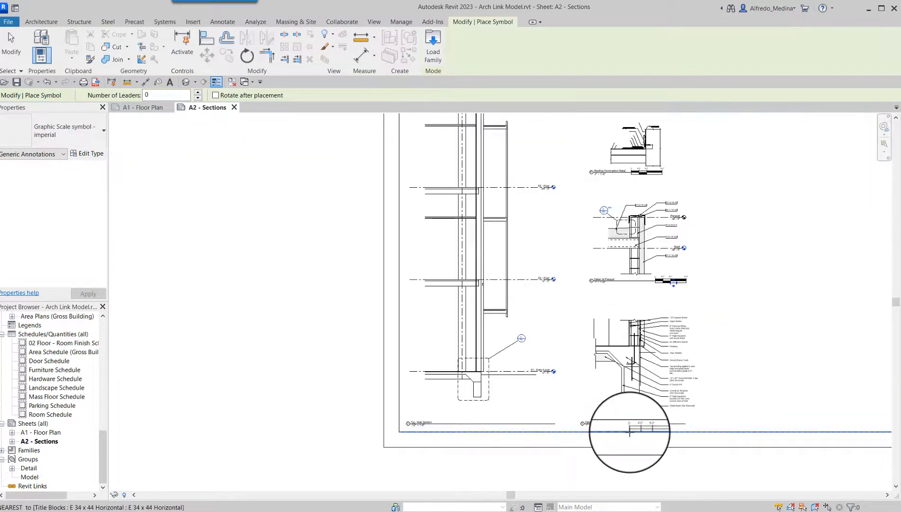
scroll(681, 429, up, 2)
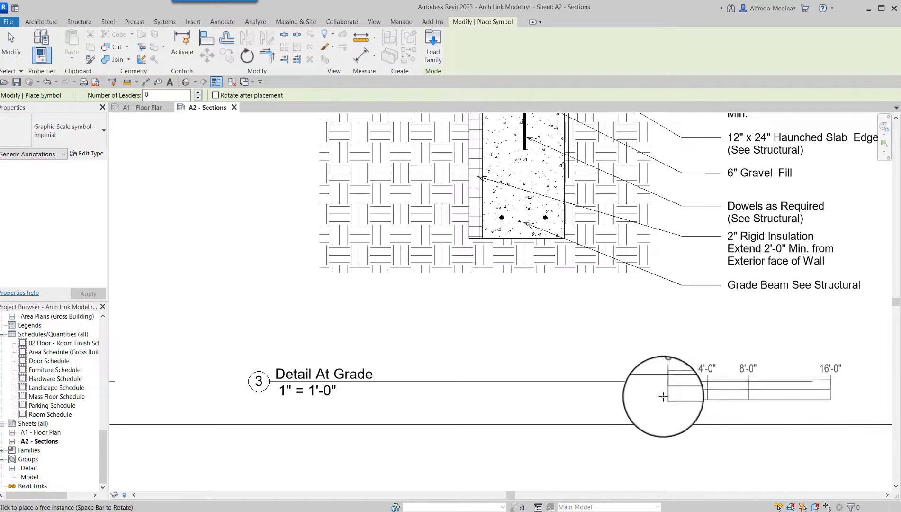
click(649, 391)
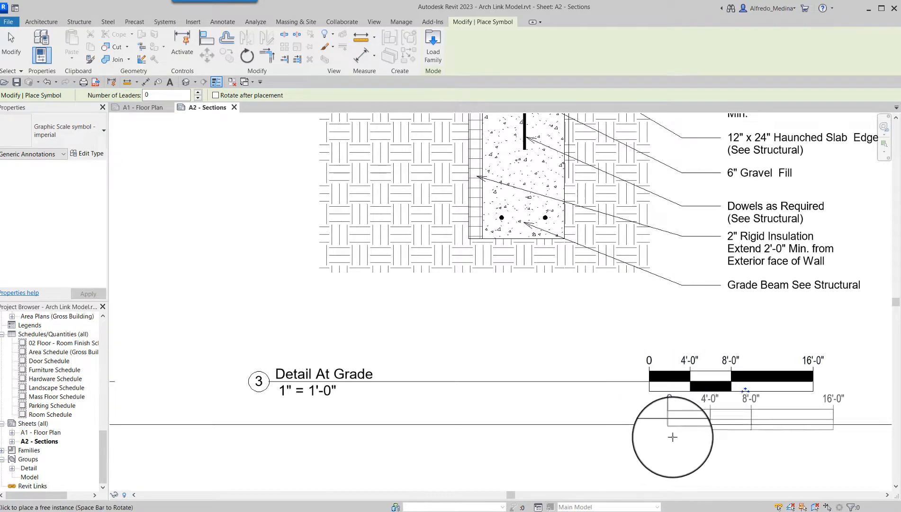
- Place a graphic scale symbol at the right end of the Typ. Wall Section title line and finish placing symbols
scroll(654, 398, down, 5)
scroll(479, 423, up, 5)
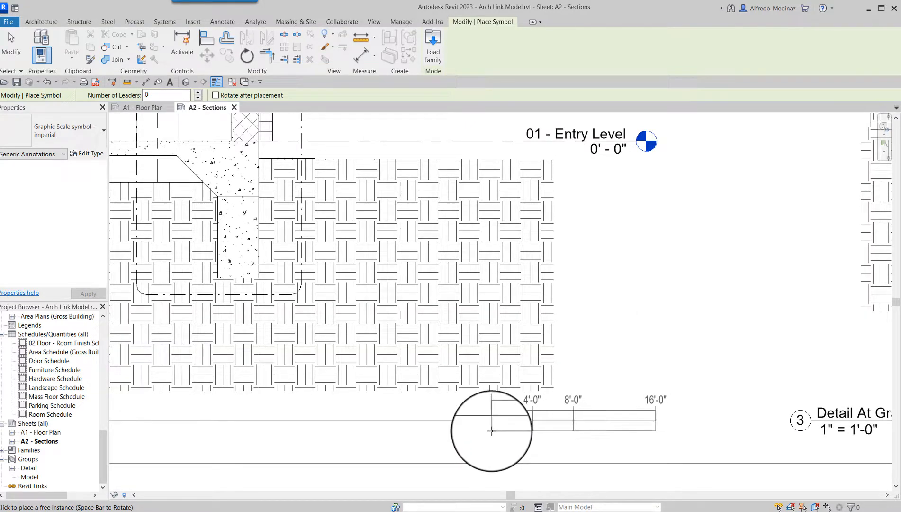
click(492, 430)
key(Escape)
- Set the Typ. Wall Section graphic scale's Scale Factor to 24, matching its viewport's Scale Value
scroll(549, 449, down, 5)
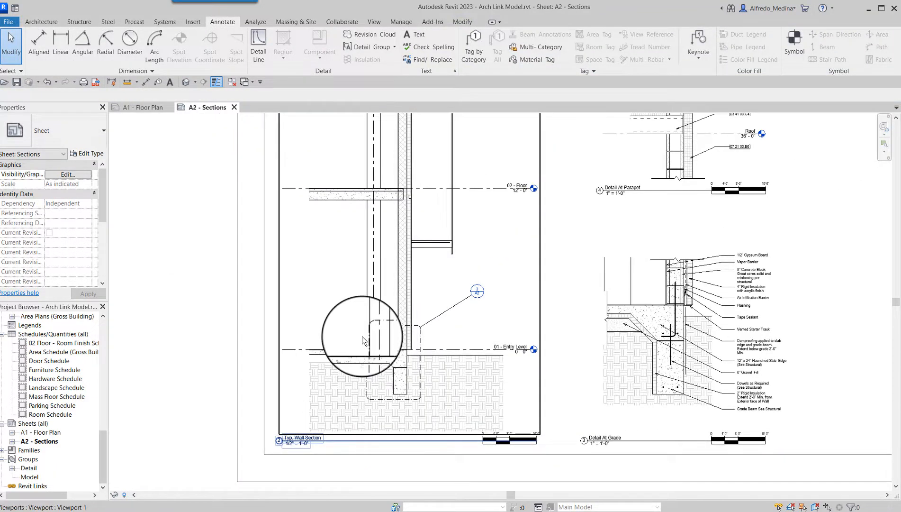
scroll(284, 434, up, 5)
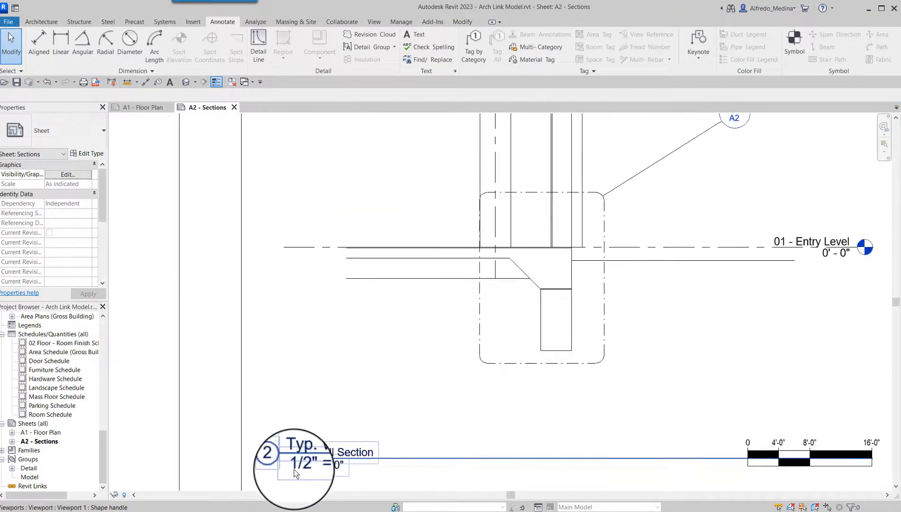
scroll(296, 473, down, 5)
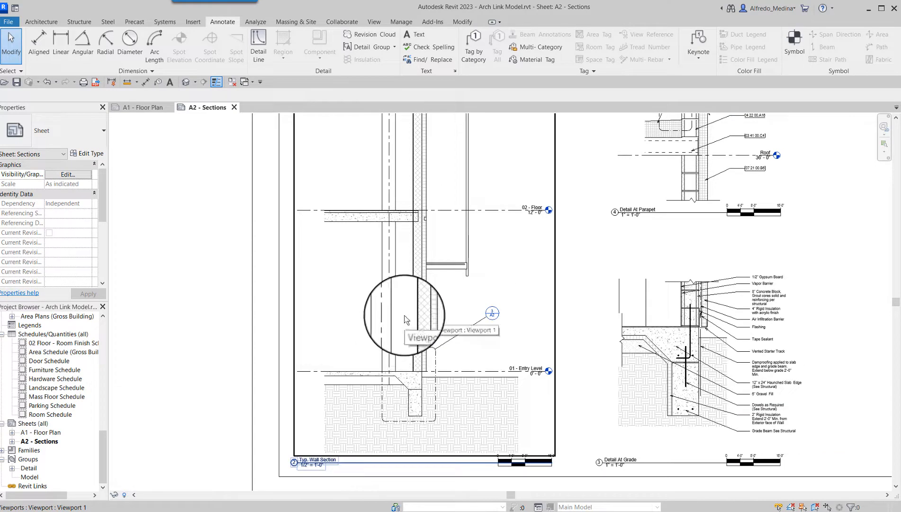
click(405, 320)
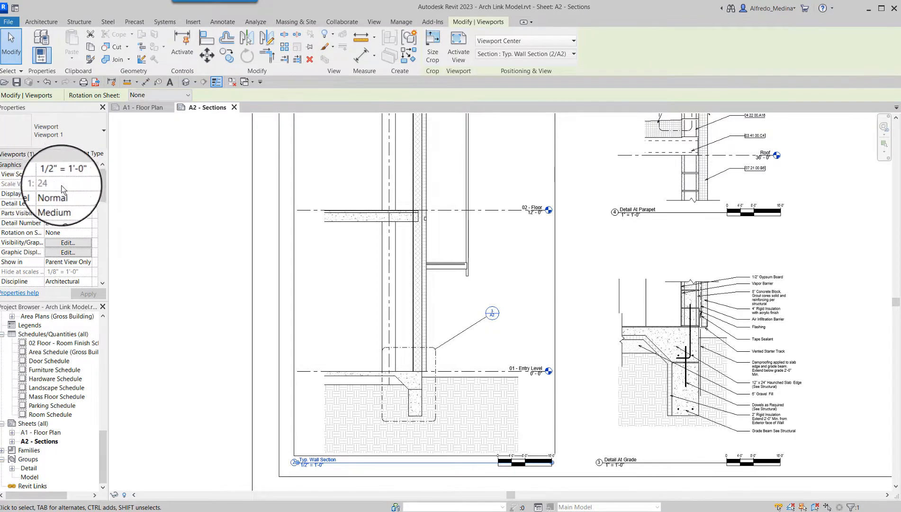
click(226, 310)
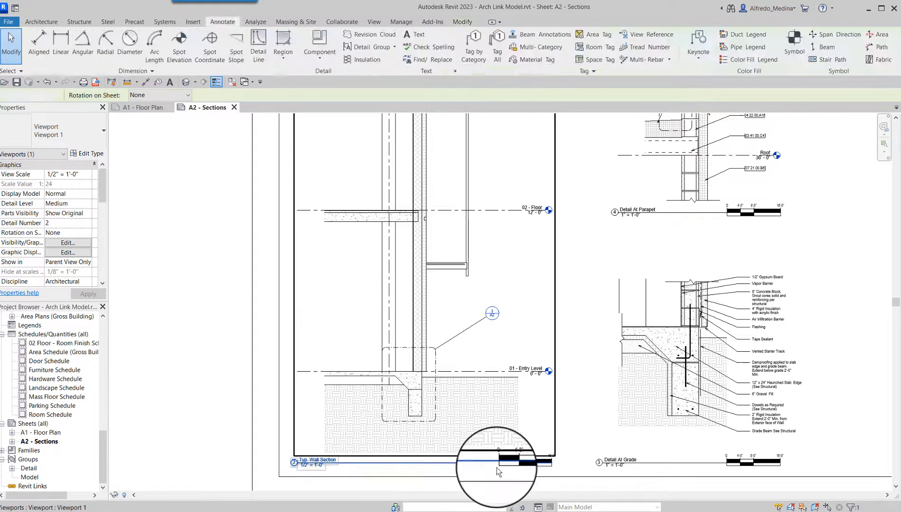
click(542, 462)
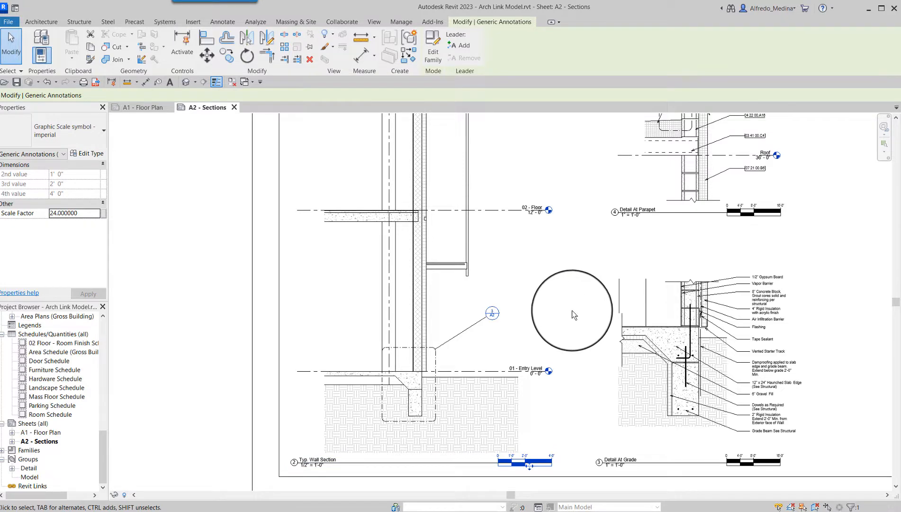
scroll(543, 474, up, 5)
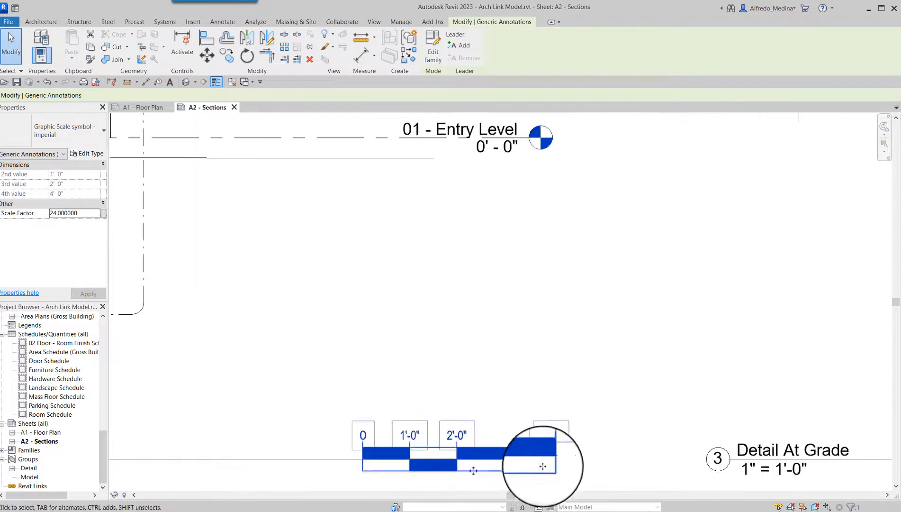
- Set the Detail At Grade graphic scale's Scale Factor to 12, matching its viewport's Scale Value
scroll(334, 436, down, 3)
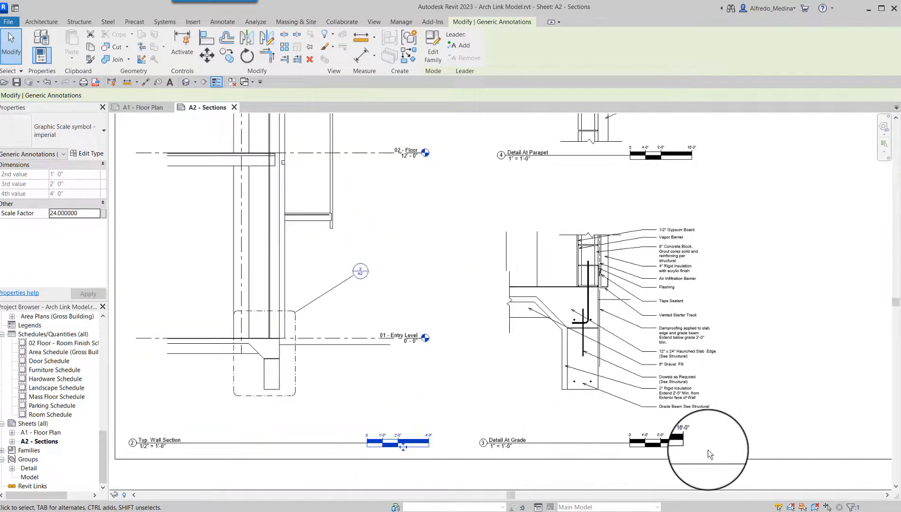
scroll(709, 440, up, 2)
click(600, 308)
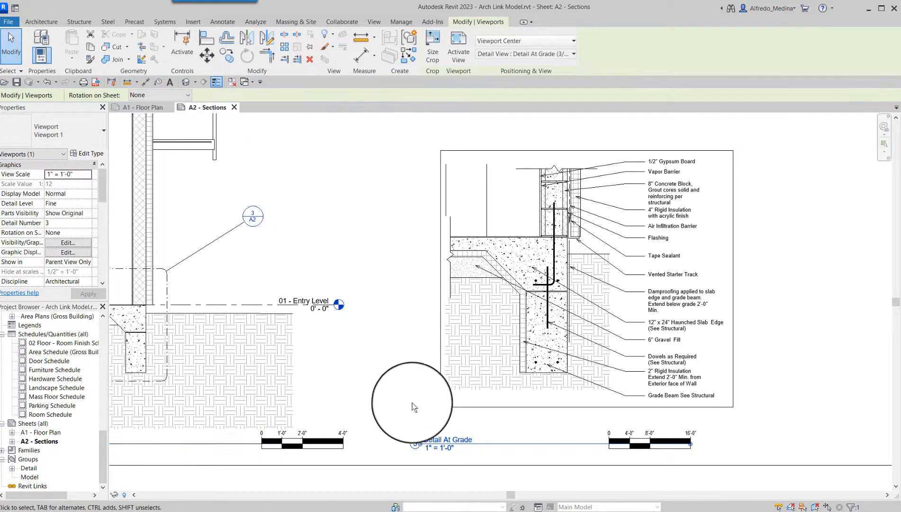
click(690, 438)
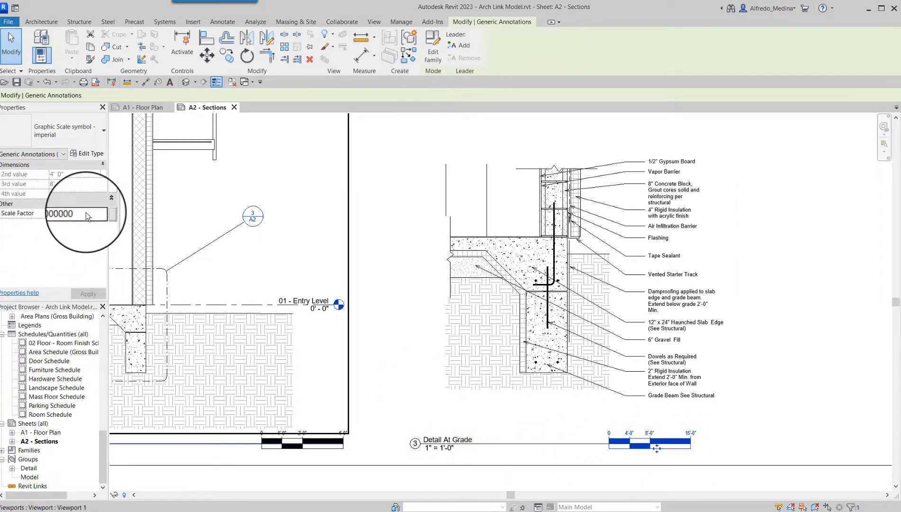
double_click(86, 212)
text(12.)
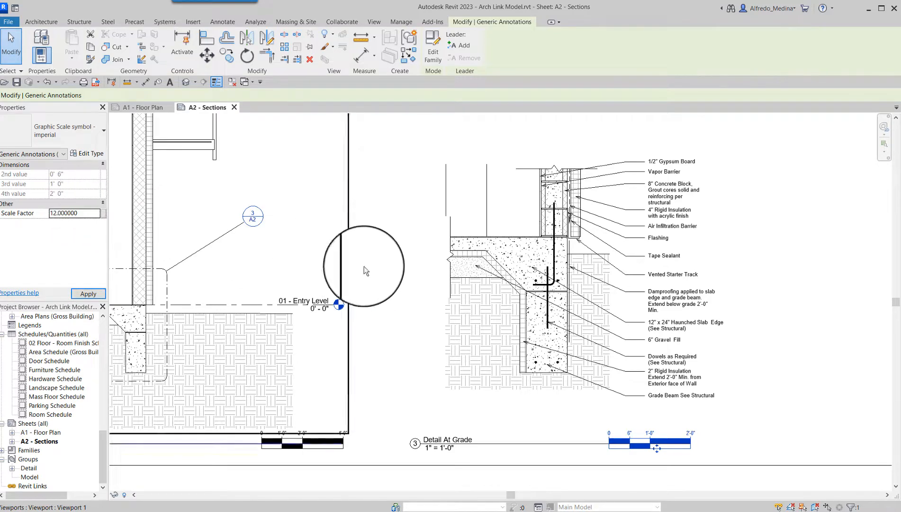
click(769, 426)
- Set the Detail At Parapet graphic scale's Scale Factor to 12, matching its viewport's Scale Value
scroll(707, 388, down, 1)
scroll(665, 417, down, 5)
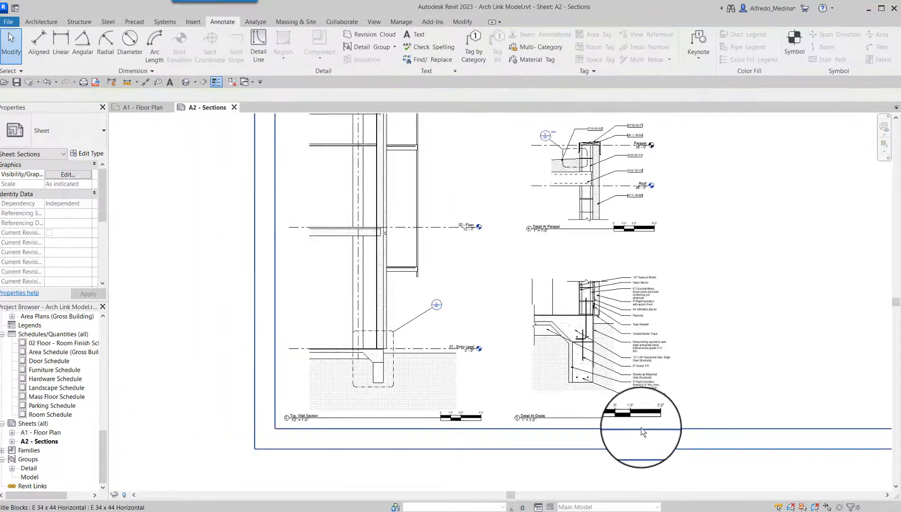
scroll(619, 275, up, 4)
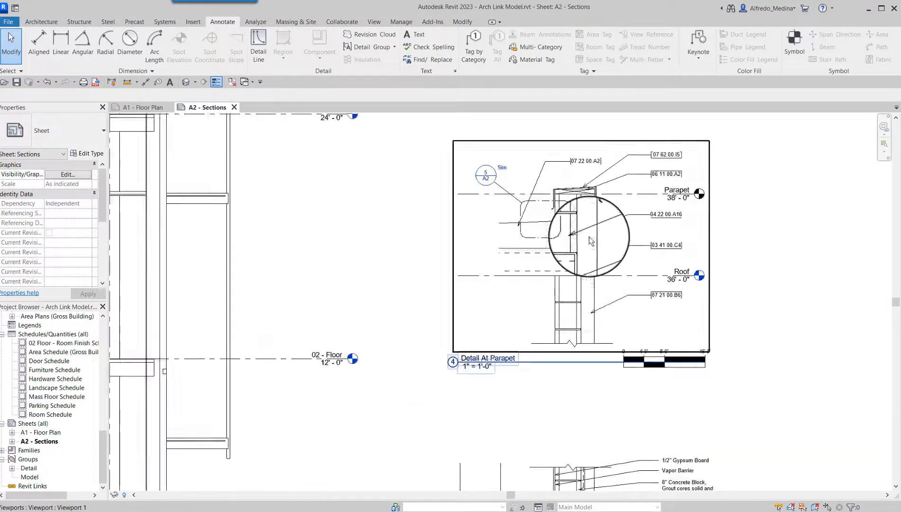
click(587, 263)
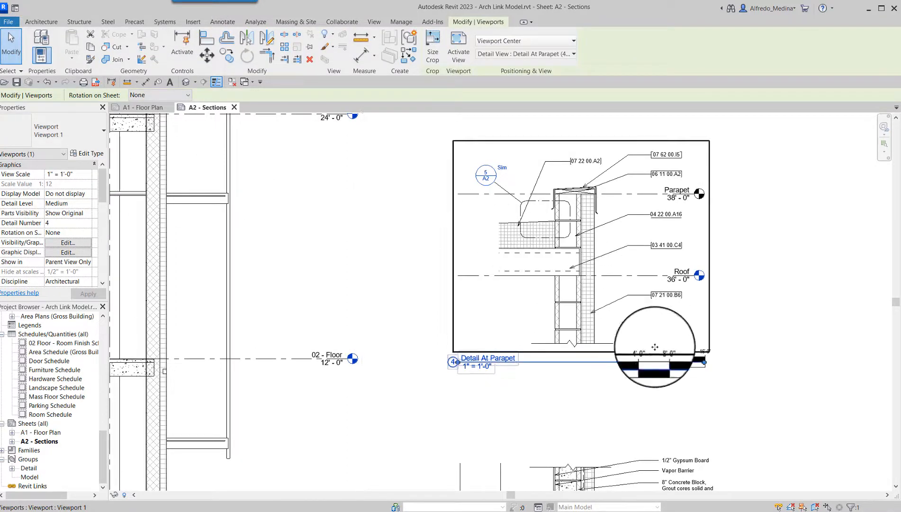
click(664, 384)
click(668, 366)
click(682, 383)
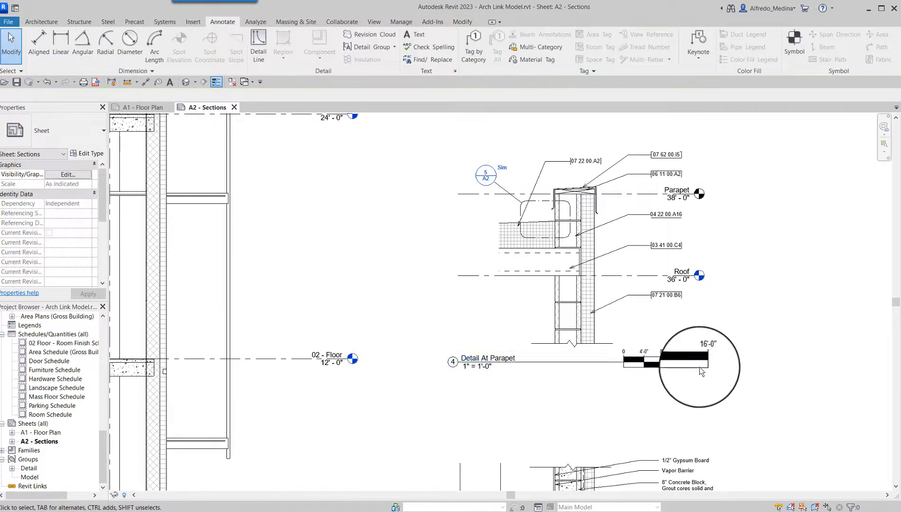
click(704, 365)
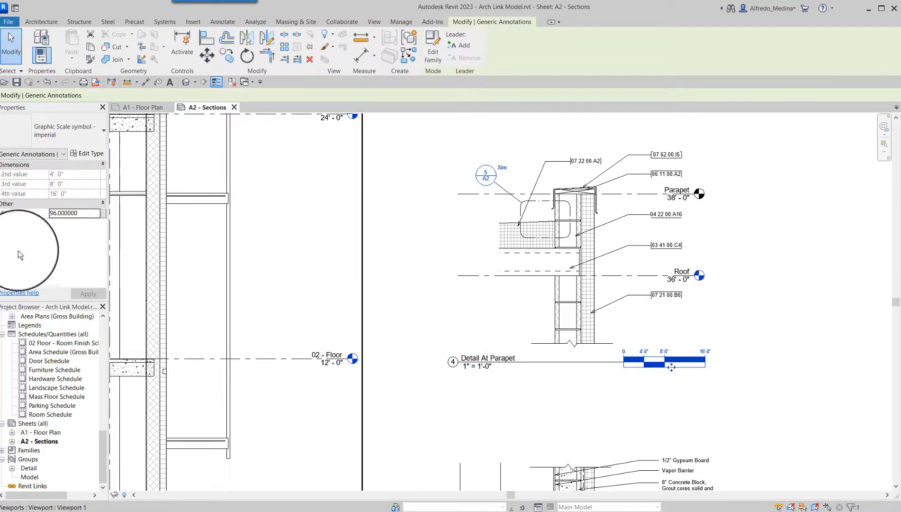
text(12)
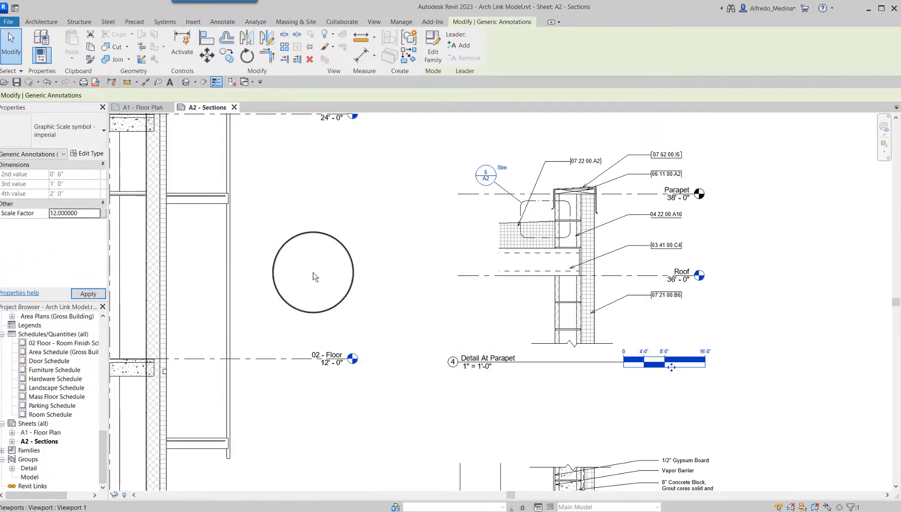
click(746, 367)
- Set the Roofing Termination Detail graphic scale's Scale Factor to 4, matching its viewport's Scale Value
scroll(666, 410, down, 4)
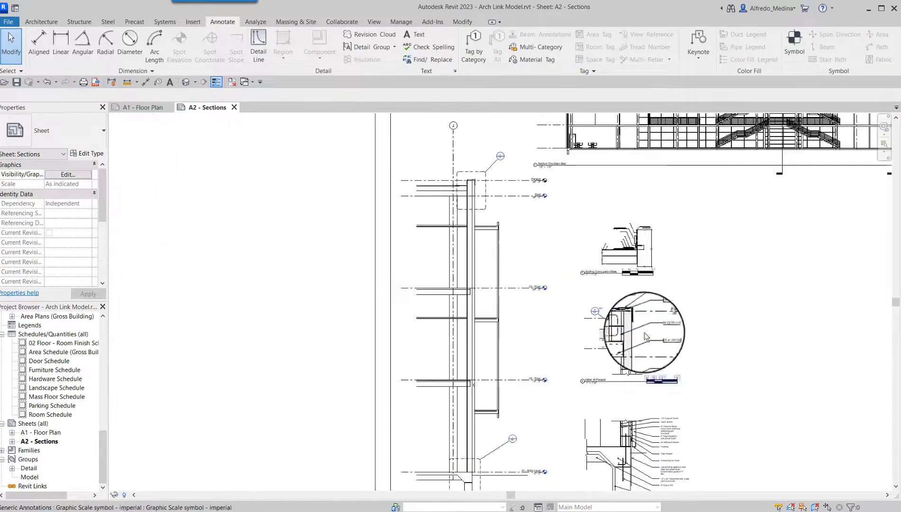
scroll(616, 199, up, 4)
click(636, 250)
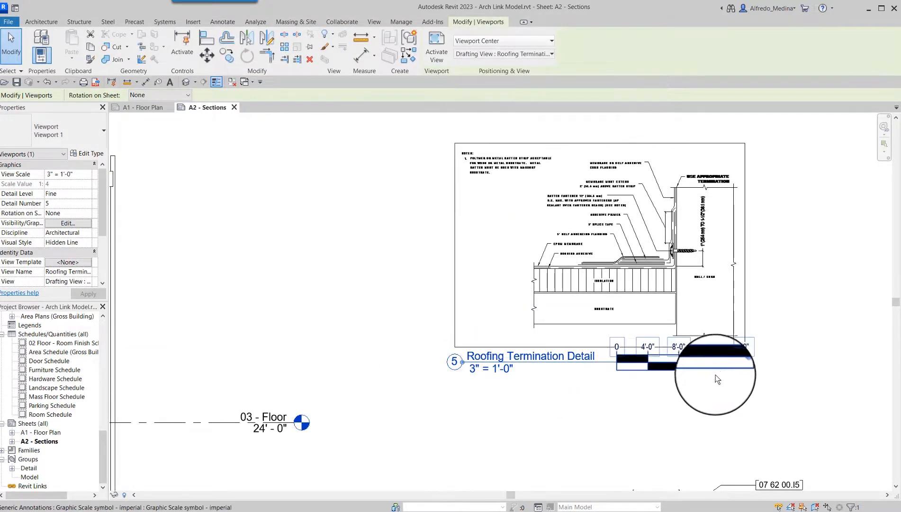
click(723, 373)
click(723, 370)
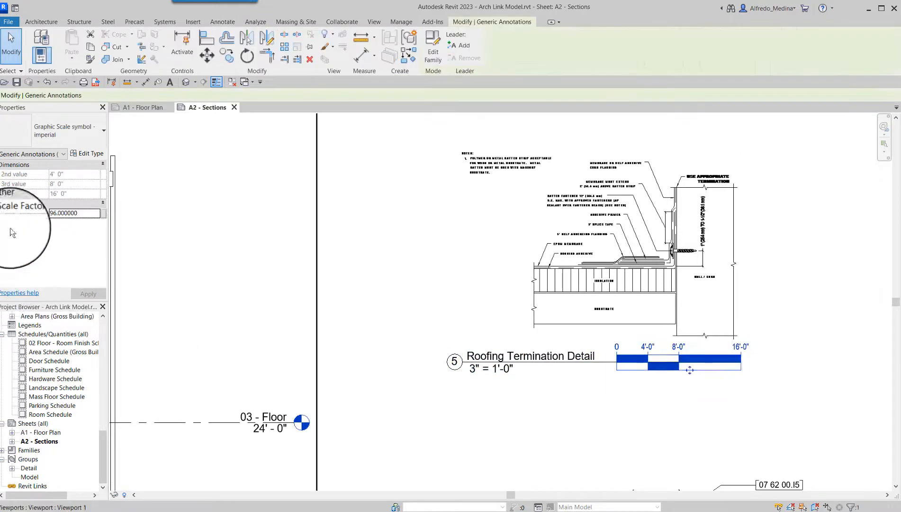
click(86, 216)
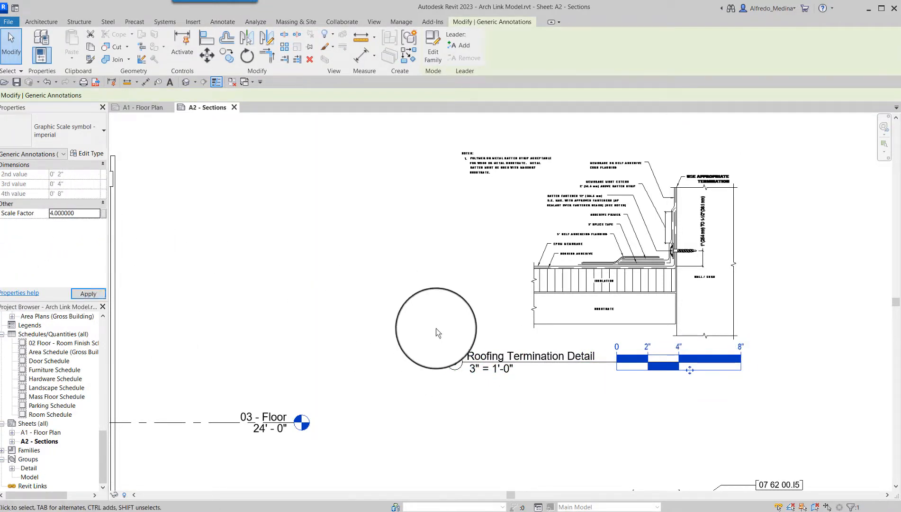
click(580, 438)
- Check the Section Thru Main Stair viewport's Scale Value against its graphic scale's Scale Factor
scroll(590, 407, down, 2)
scroll(590, 408, down, 3)
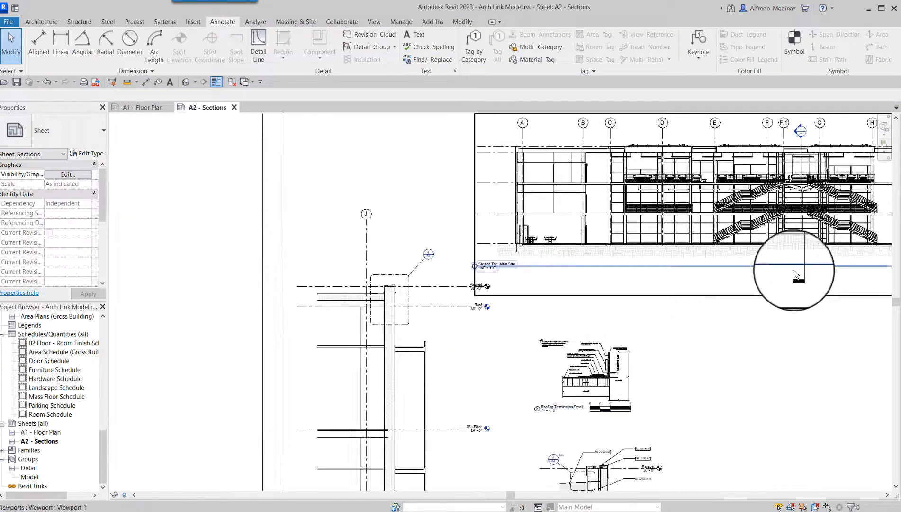
click(534, 241)
scroll(512, 275, up, 8)
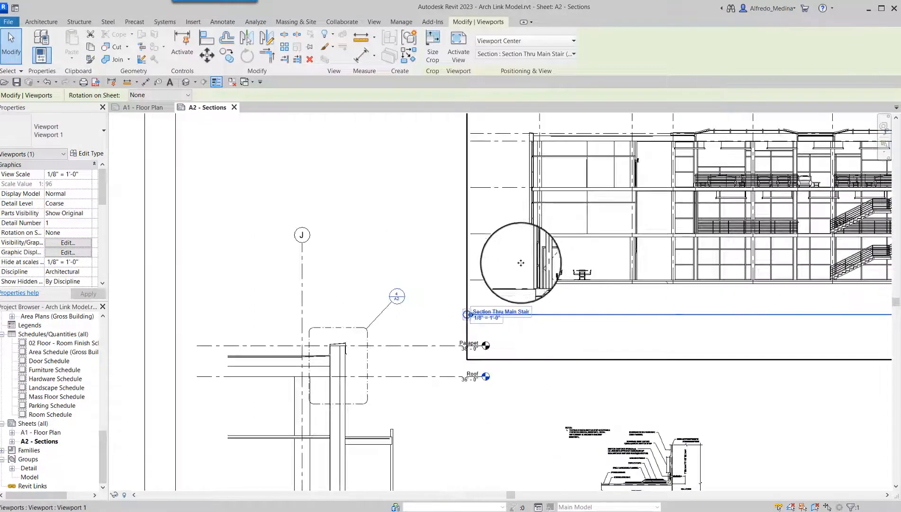
scroll(285, 384, down, 6)
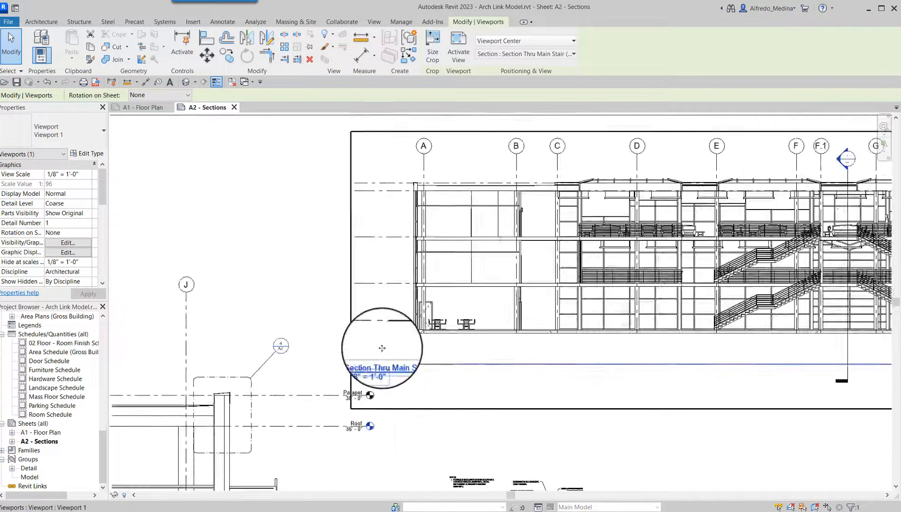
scroll(703, 341, up, 2)
scroll(703, 341, up, 5)
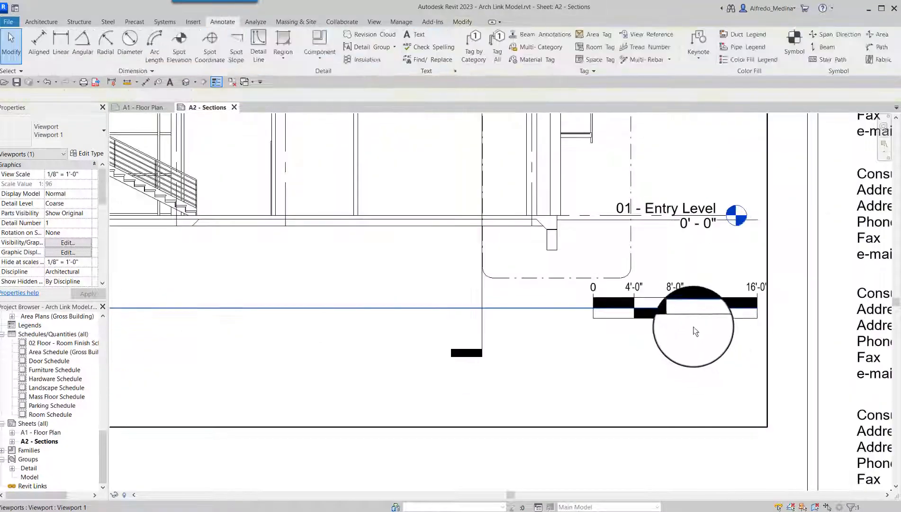
click(694, 301)
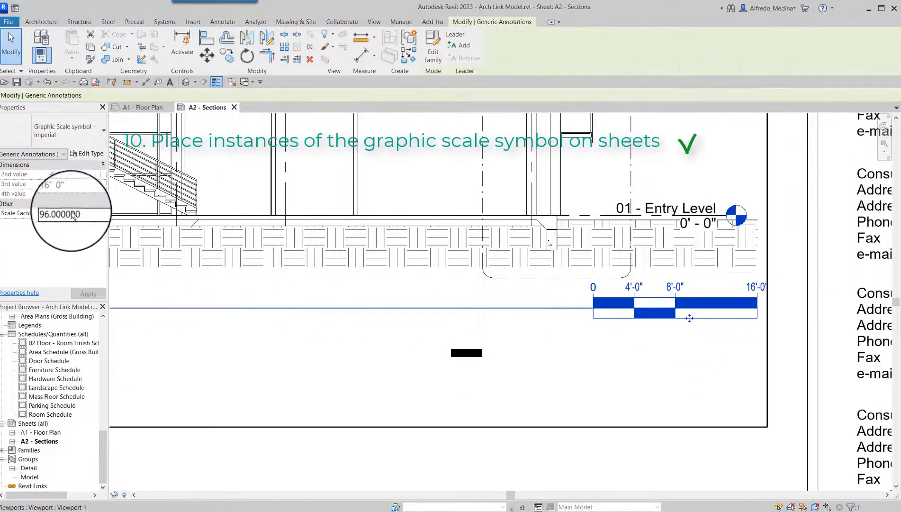
- Inspect the Detail At Grade graphic scale's Scale Factor and value labels against the 1" = 1'-0" scale in its view title
click(591, 379)
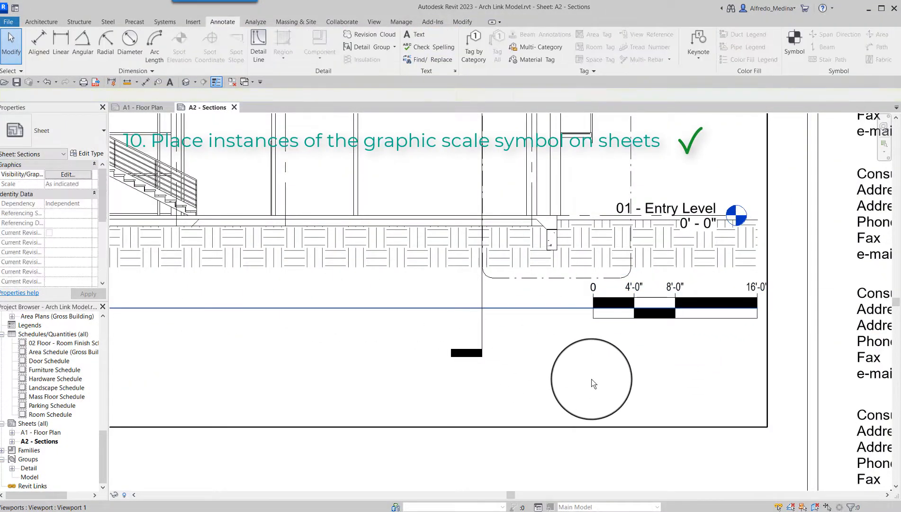
middle_click(591, 378)
middle_click(592, 378)
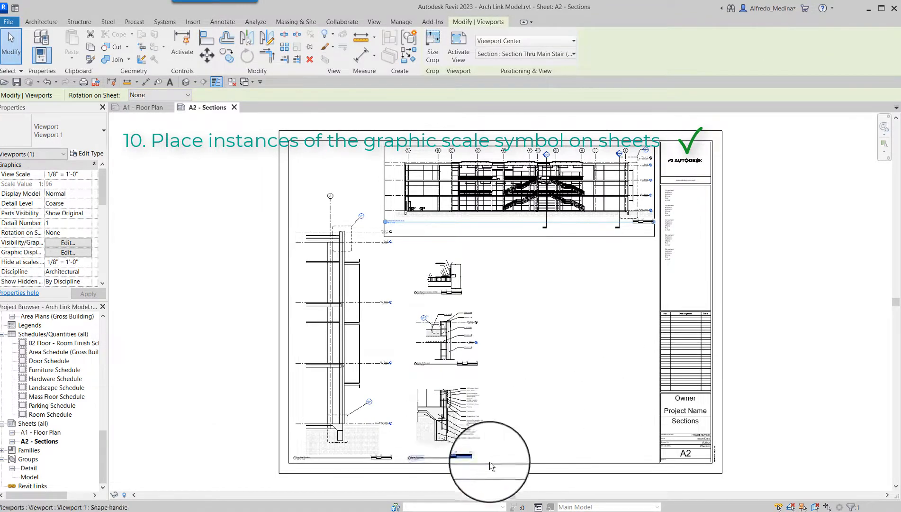
scroll(459, 466, up, 5)
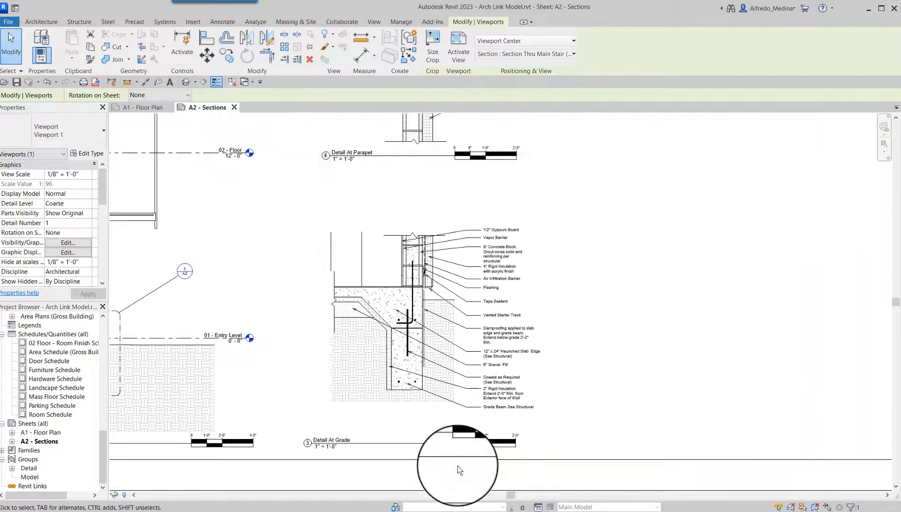
scroll(434, 463, up, 2)
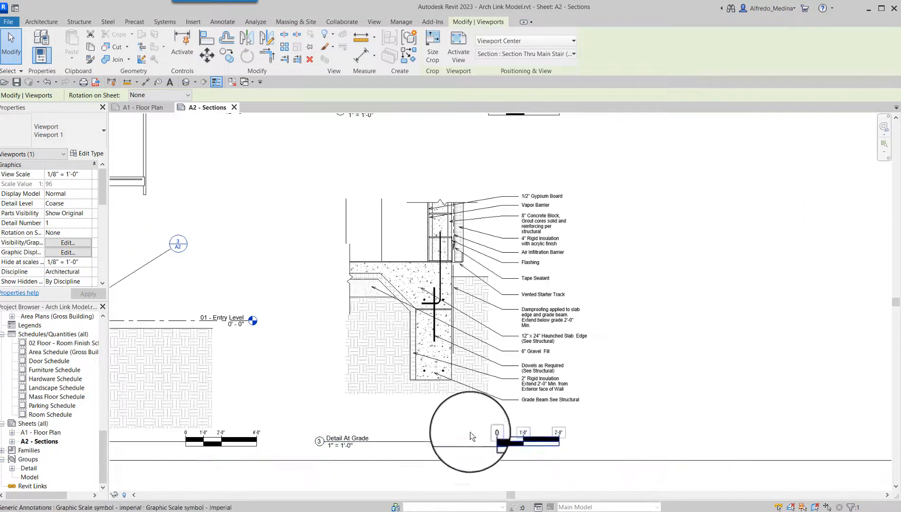
scroll(702, 454, down, 1)
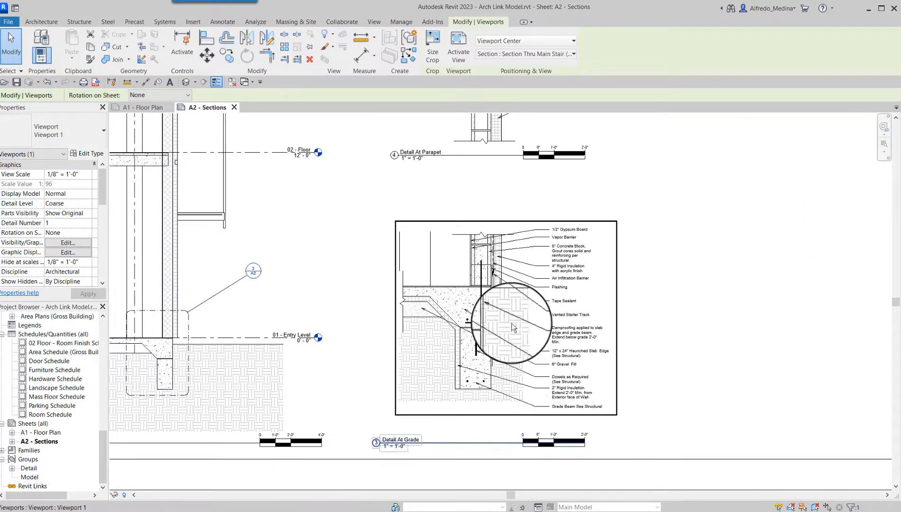
key(Escape)
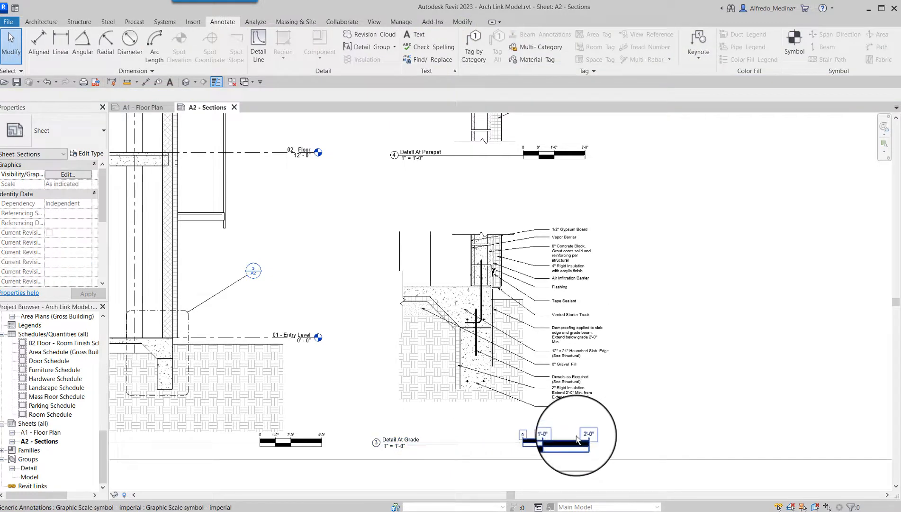
click(578, 444)
scroll(579, 443, up, 3)
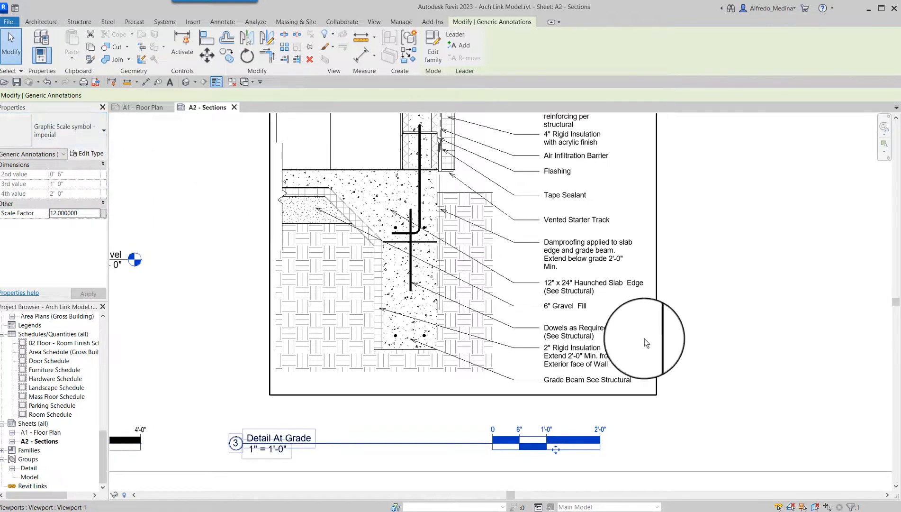
click(798, 350)
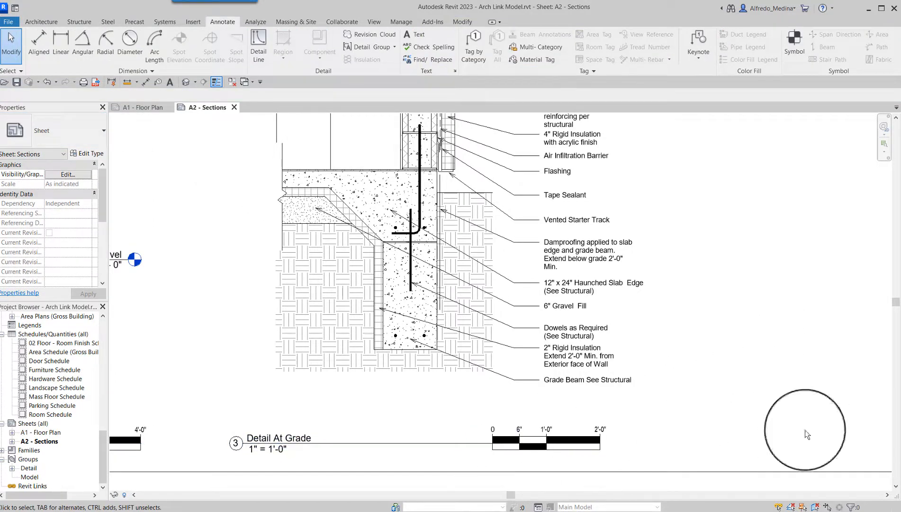
scroll(455, 456, up, 1)
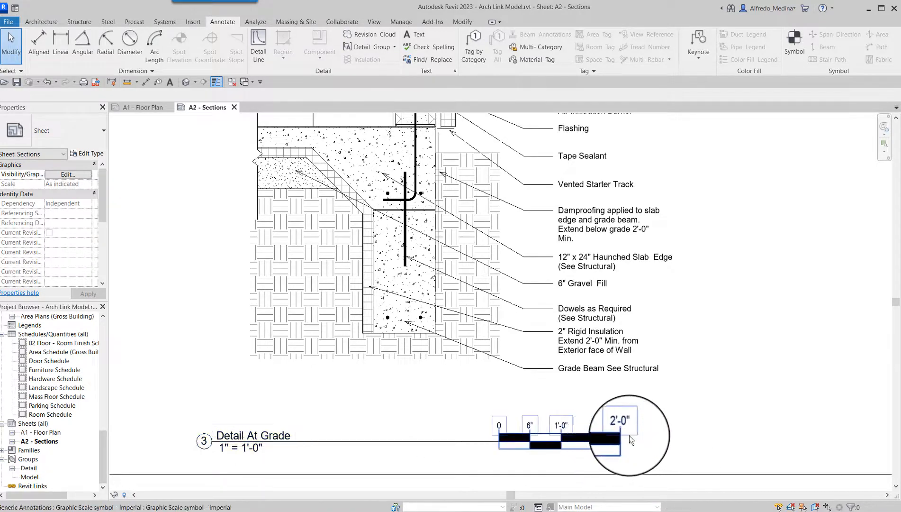
- Review the graphic scales beneath all views across the whole A2 - Sections sheet
scroll(676, 434, down, 2)
scroll(680, 435, down, 5)
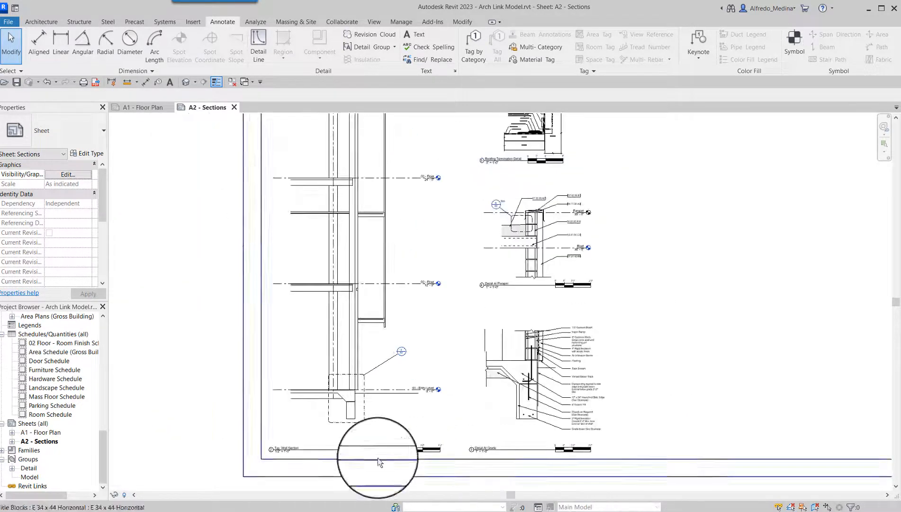
scroll(222, 431, down, 3)
scroll(459, 264, down, 2)
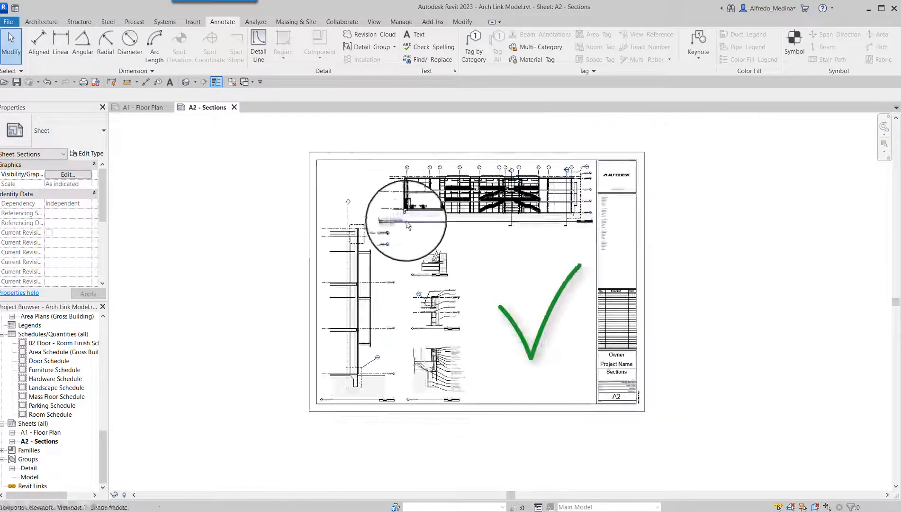
scroll(486, 238, up, 3)
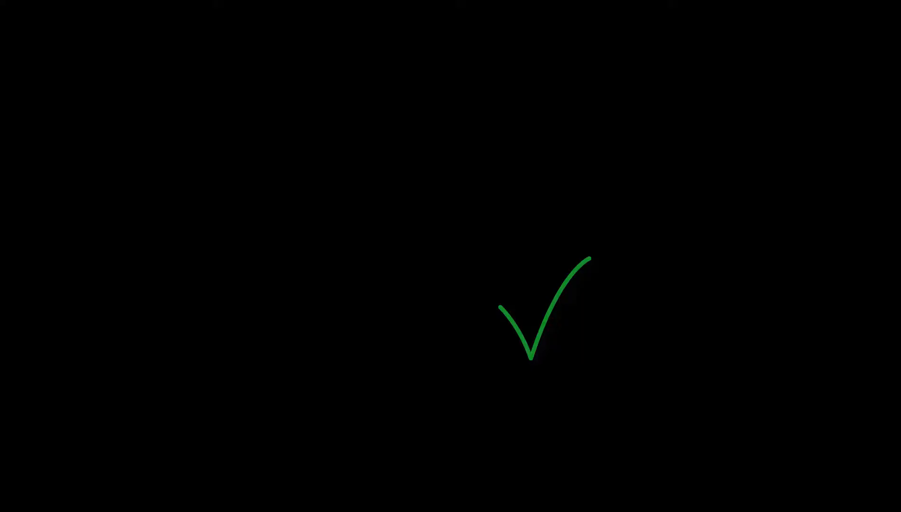